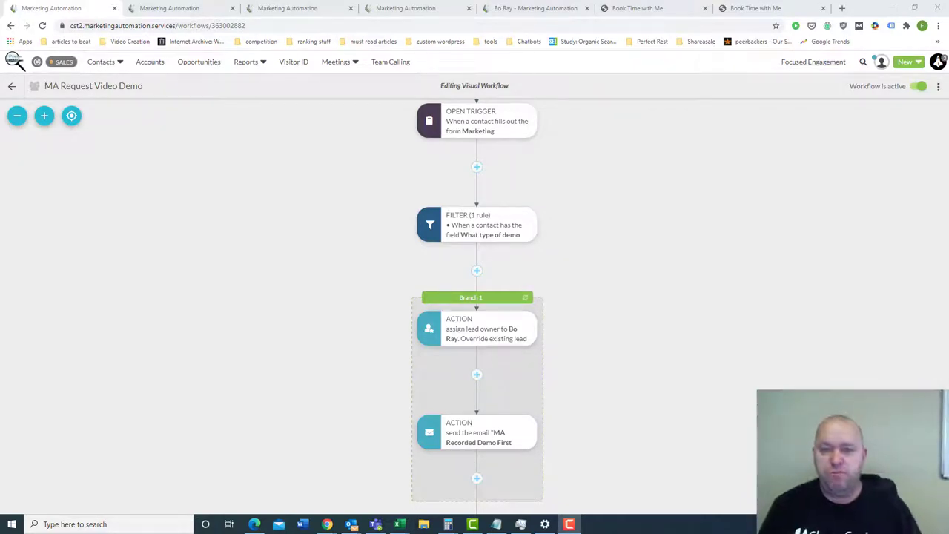
- Toggle the SALES/MARKETING badge so the top bar shows Content, Social, Automation and Chatbots
left_click(172, 311)
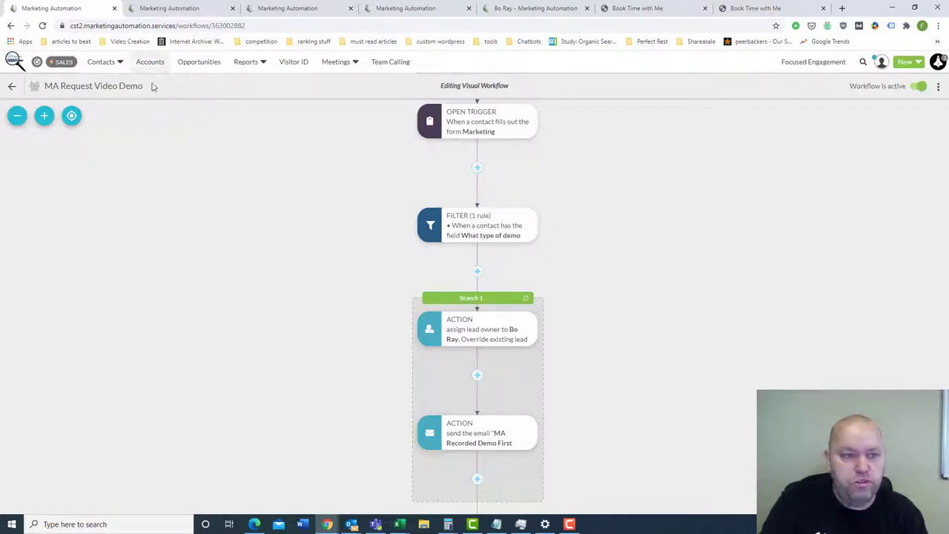
left_click(70, 64)
mouse_move(262, 74)
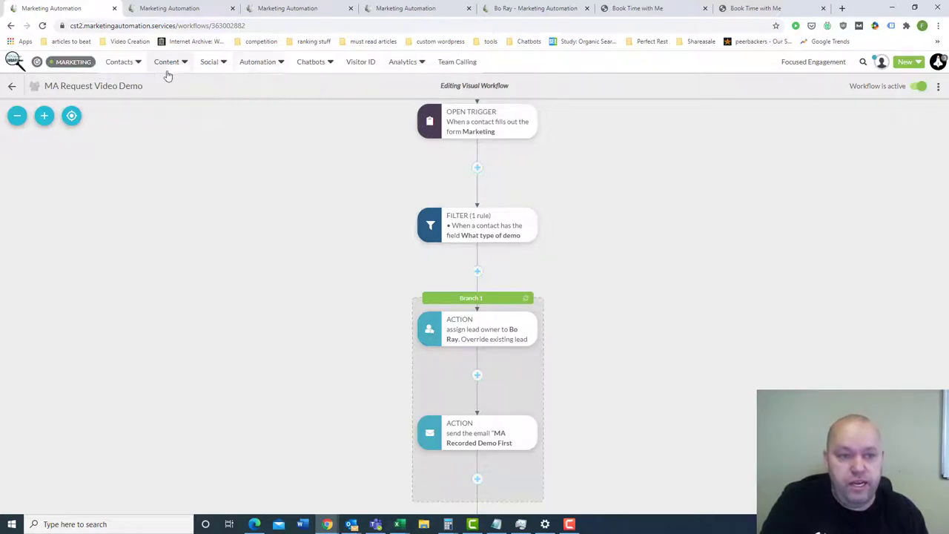
mouse_move(161, 65)
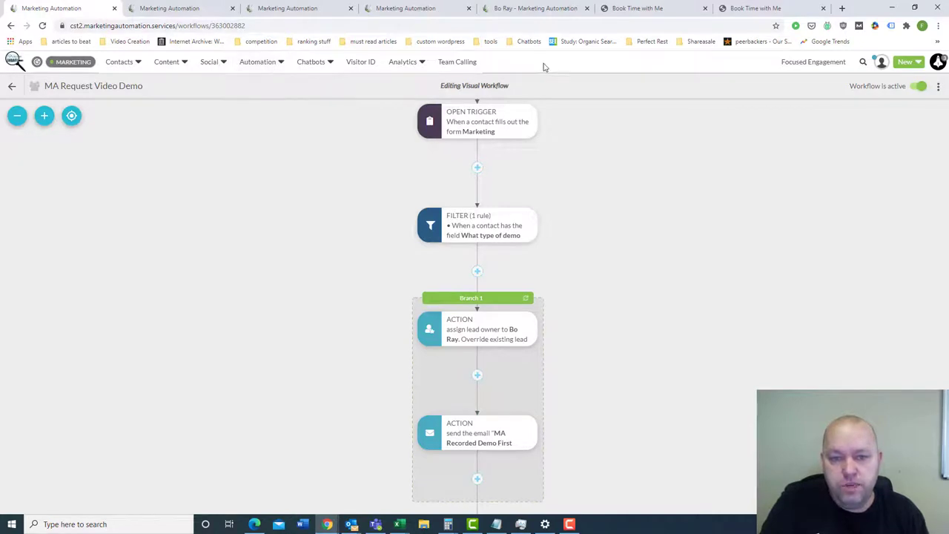
left_click(83, 62)
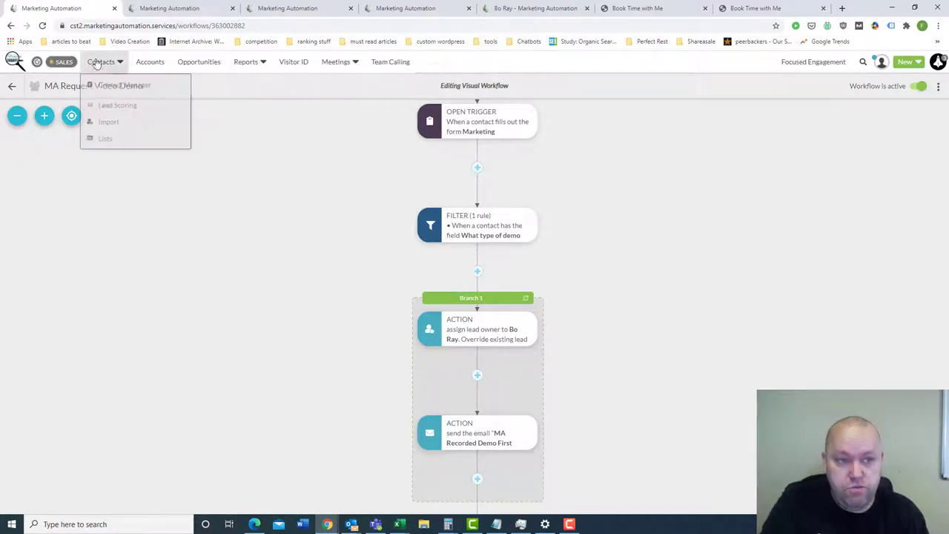
mouse_move(103, 65)
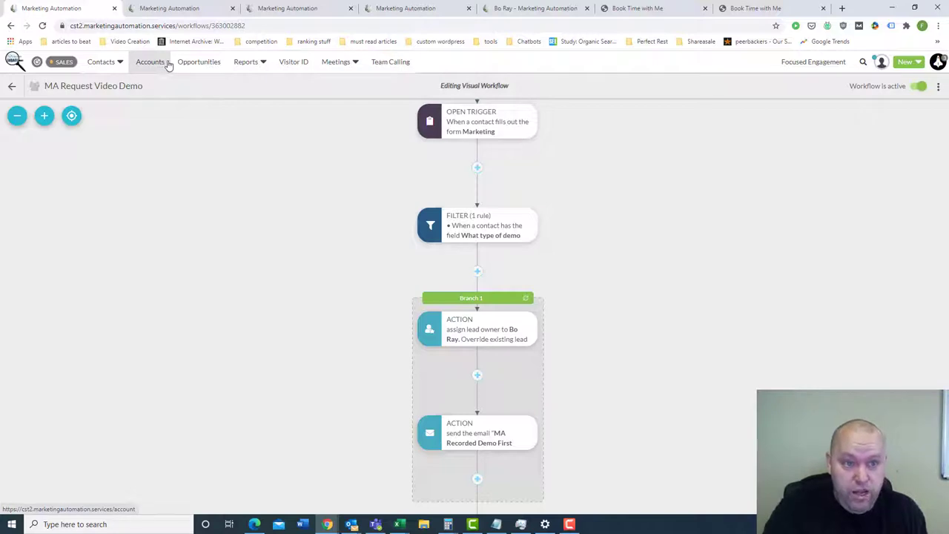
mouse_move(261, 72)
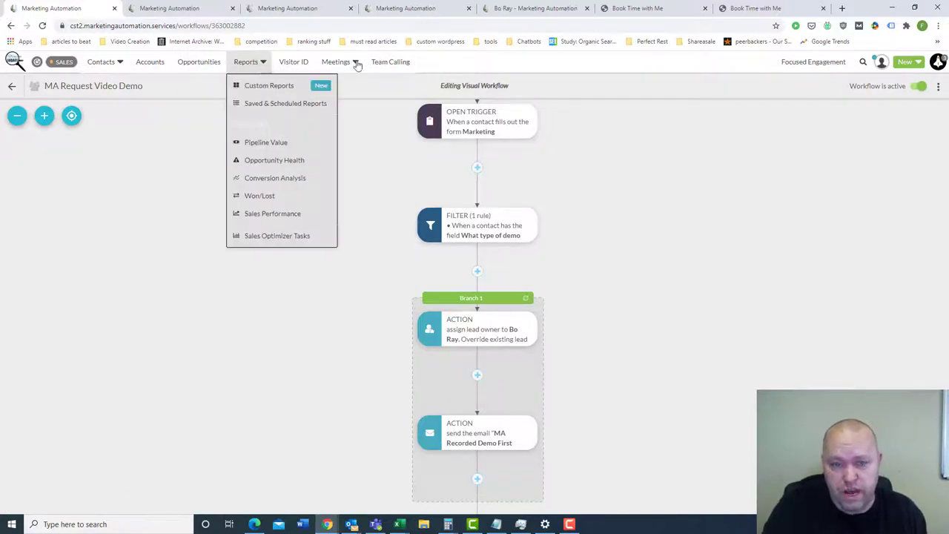
left_click(60, 62)
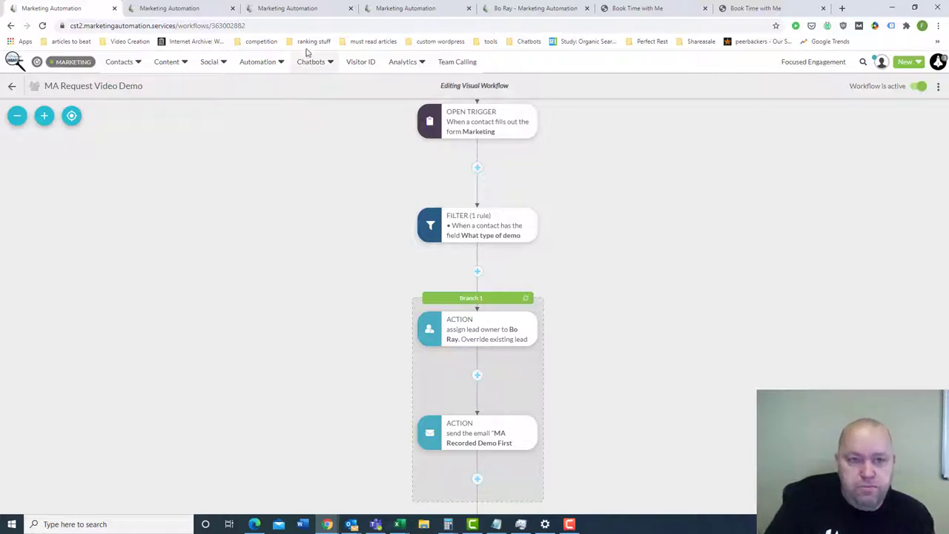
- Bring the workflow's START node into view and begin inserting a new trigger below it
mouse_move(434, 112)
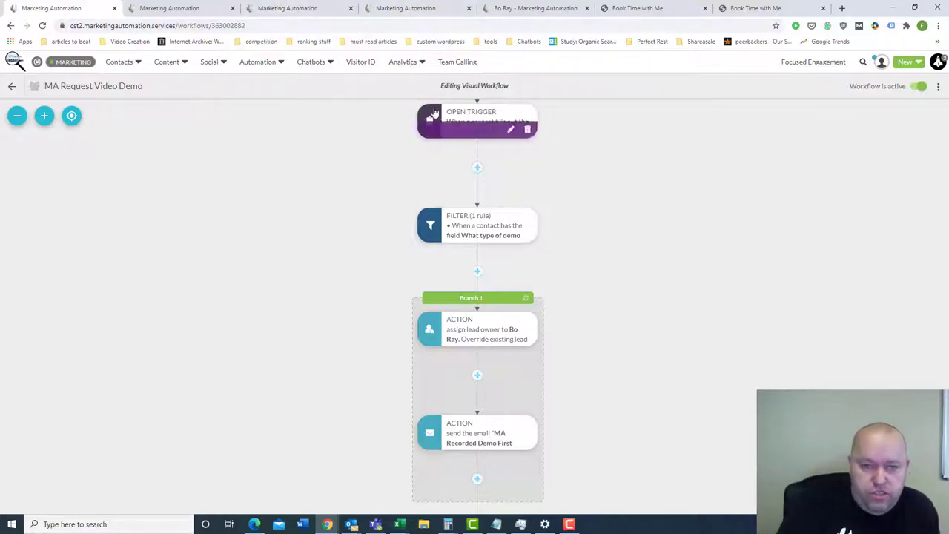
mouse_move(255, 64)
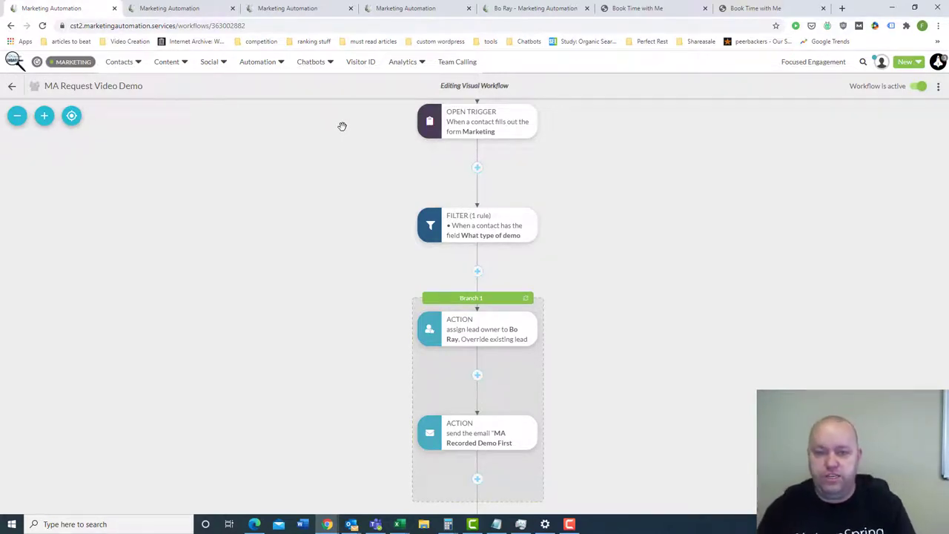
scroll(655, 279, "up", 3)
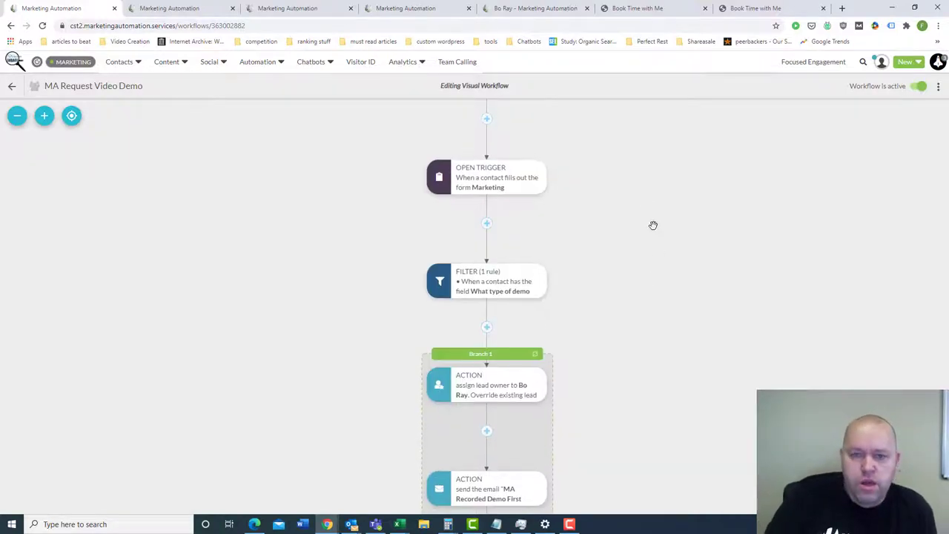
left_click(495, 159)
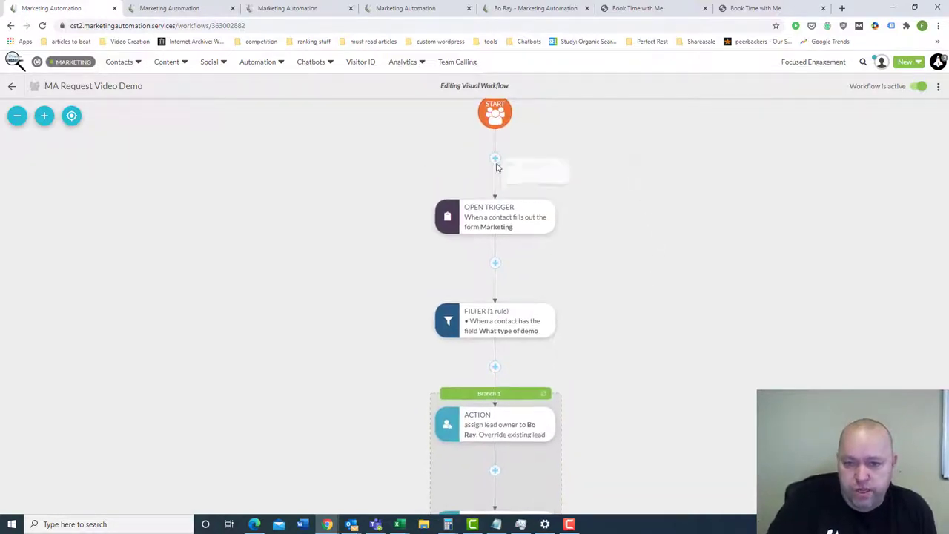
left_click(552, 174)
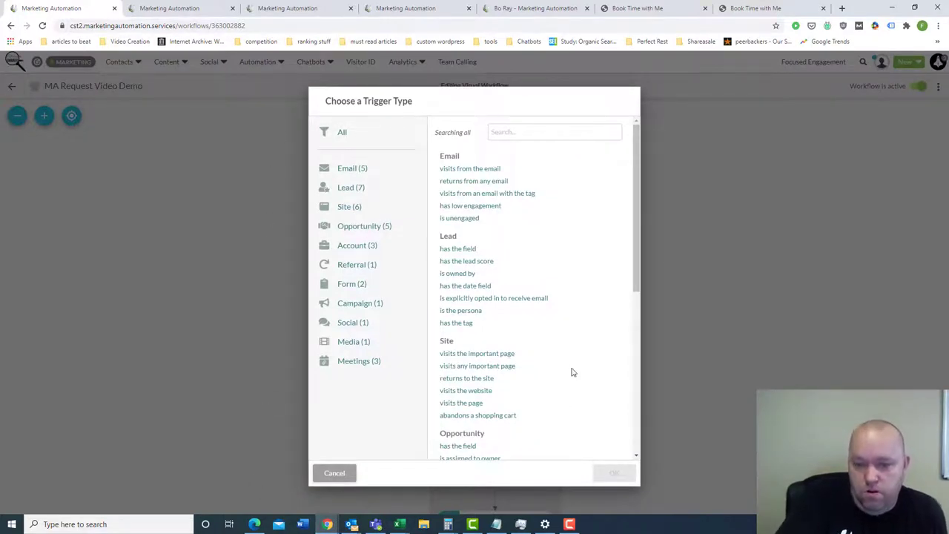
left_click_drag(639, 265, 638, 281)
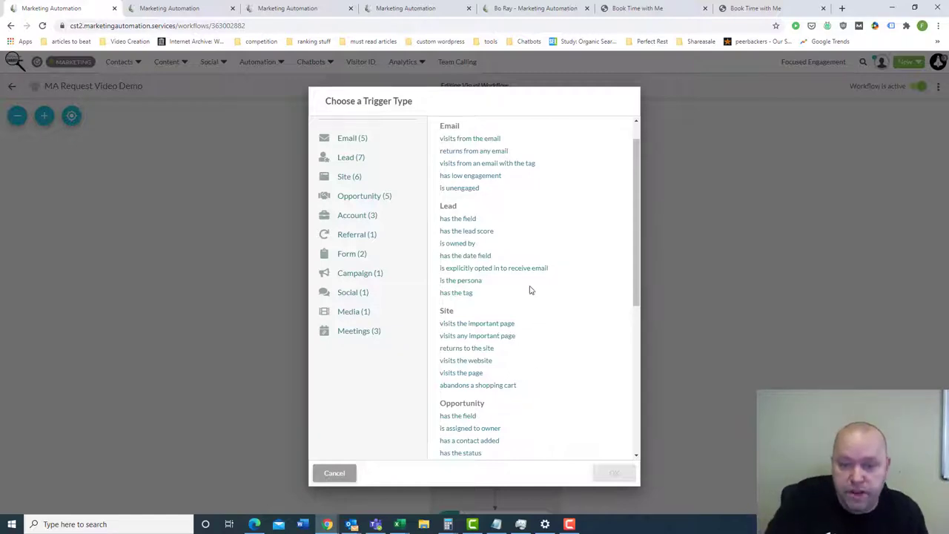
left_click(342, 476)
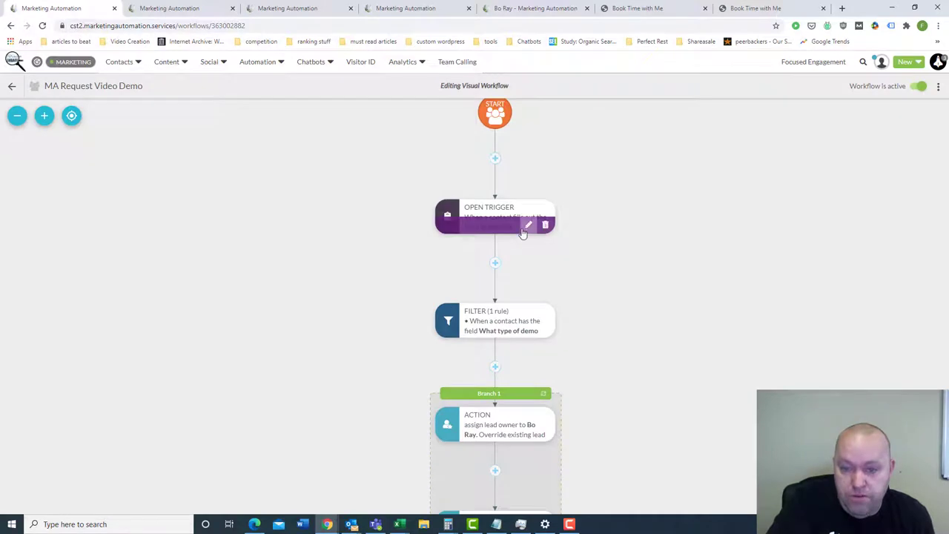
left_click(525, 228)
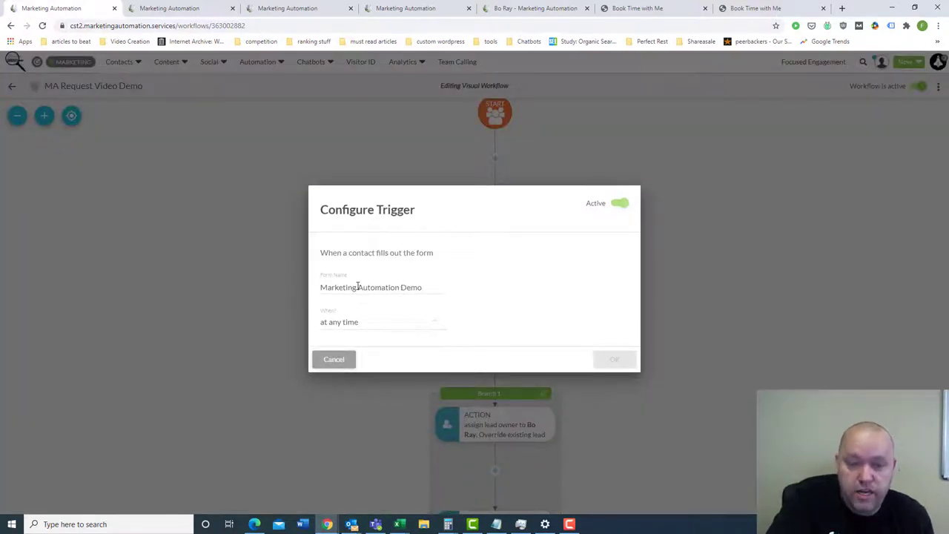
left_click(333, 360)
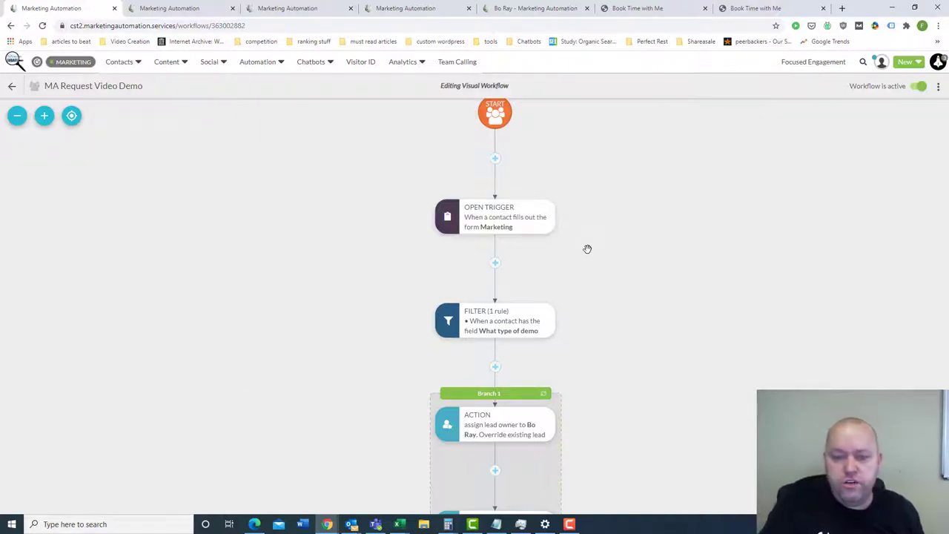
left_click_drag(587, 278, 557, 243)
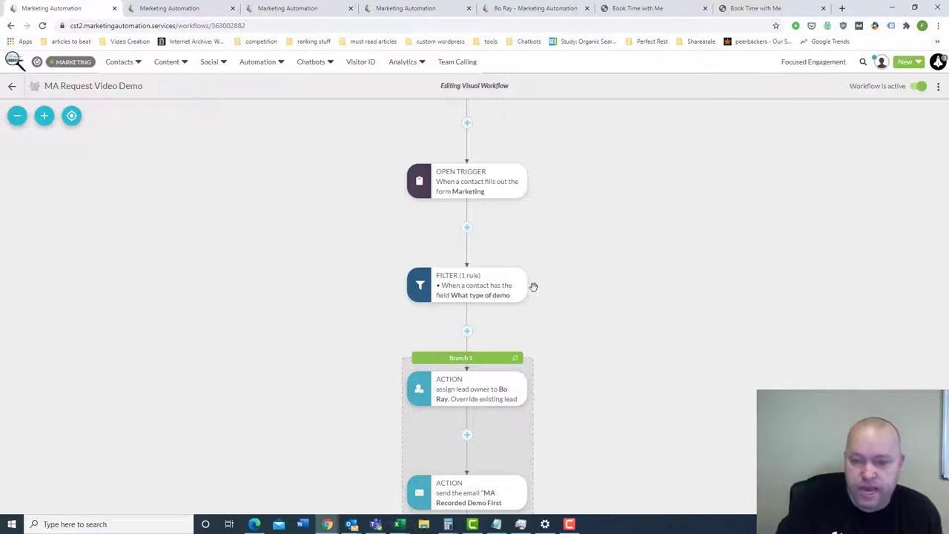
left_click_drag(591, 269, 594, 260)
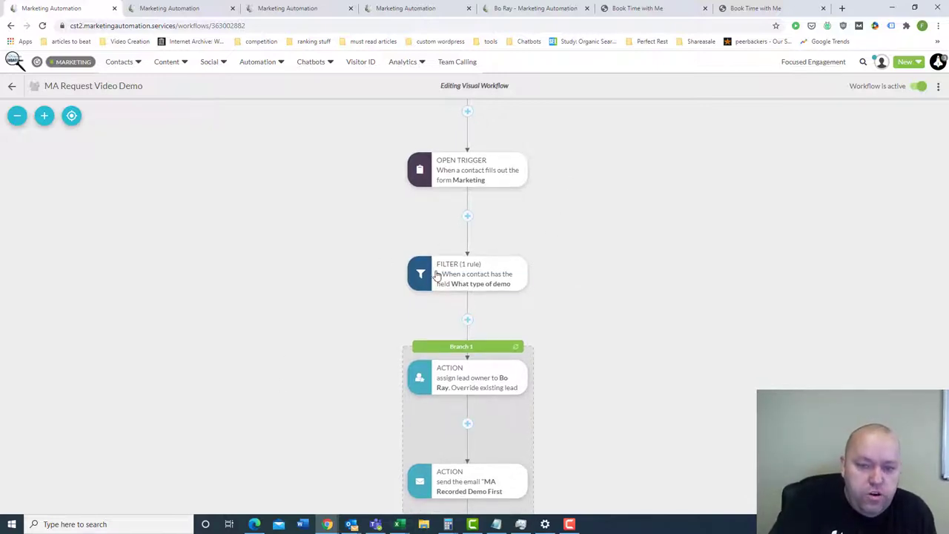
mouse_move(508, 287)
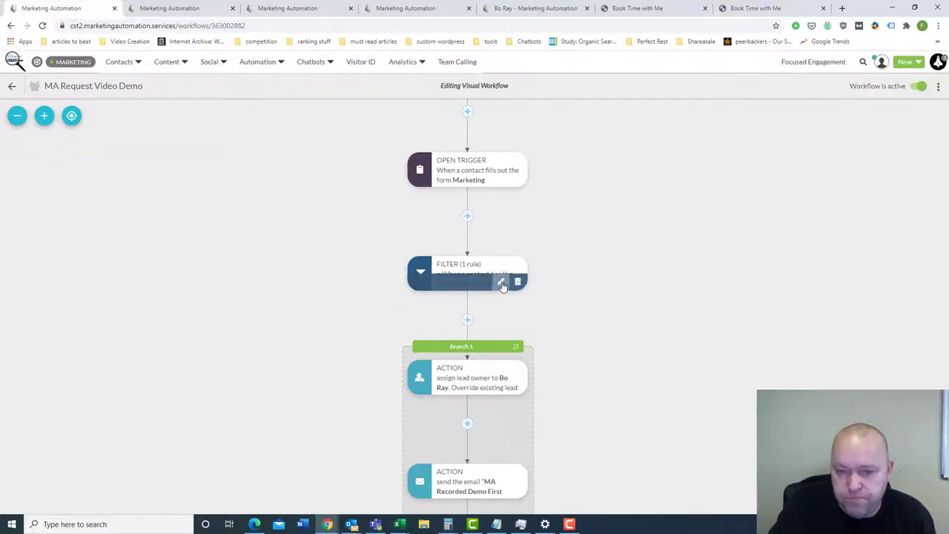
left_click(501, 281)
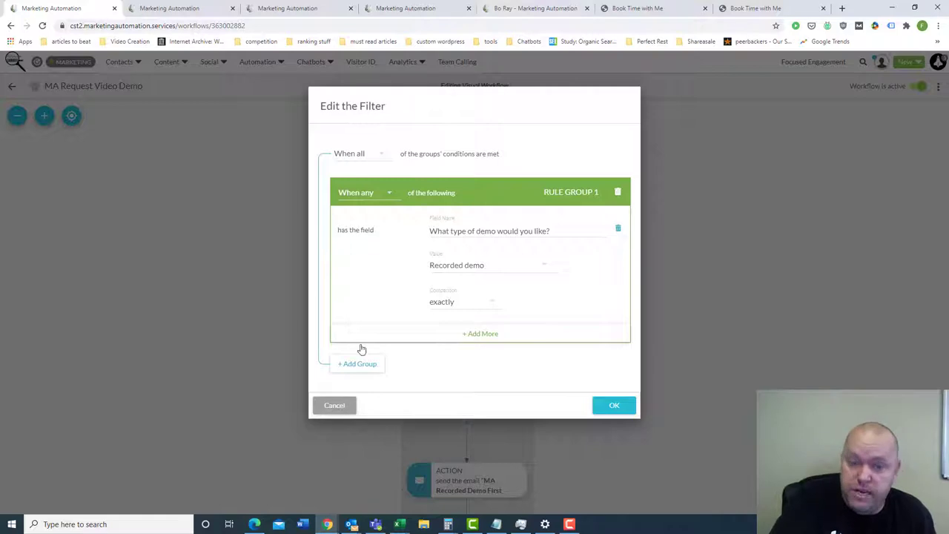
left_click(334, 408)
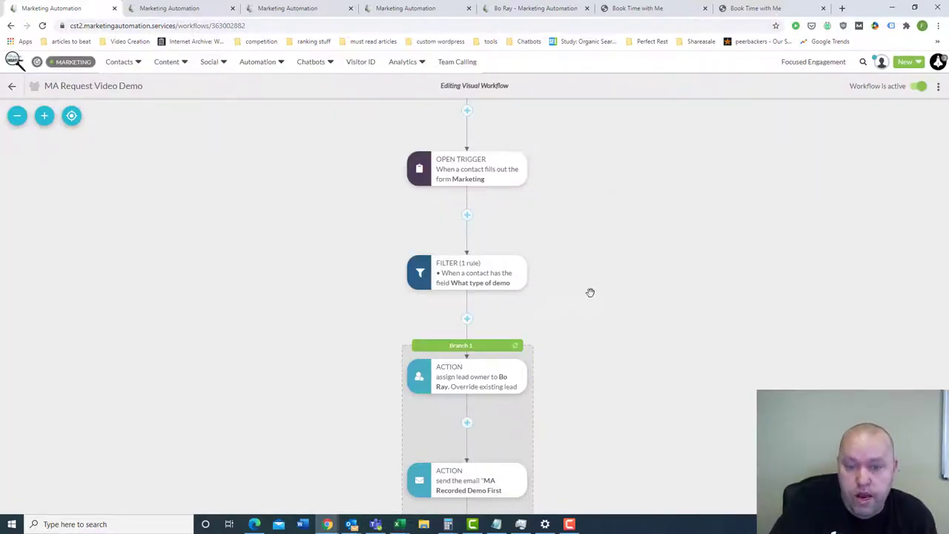
mouse_move(518, 281)
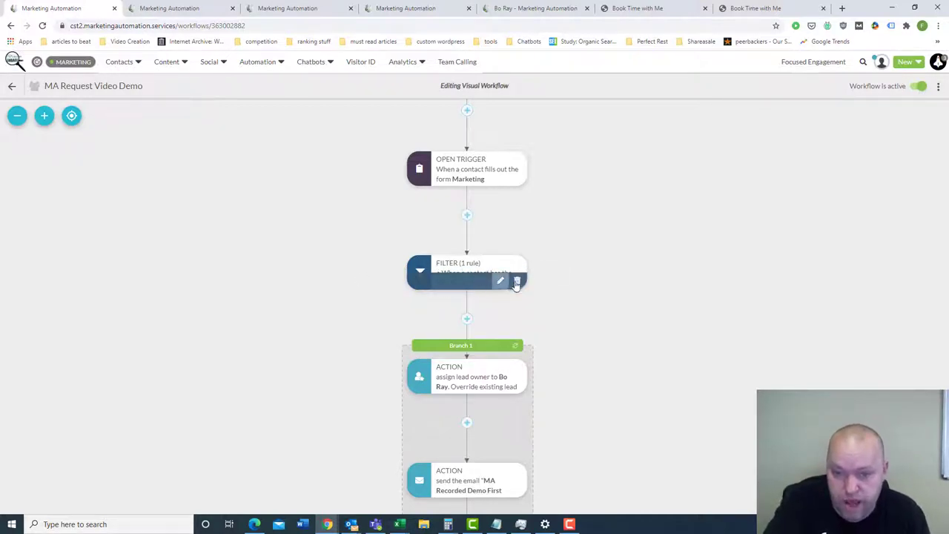
left_click(500, 280)
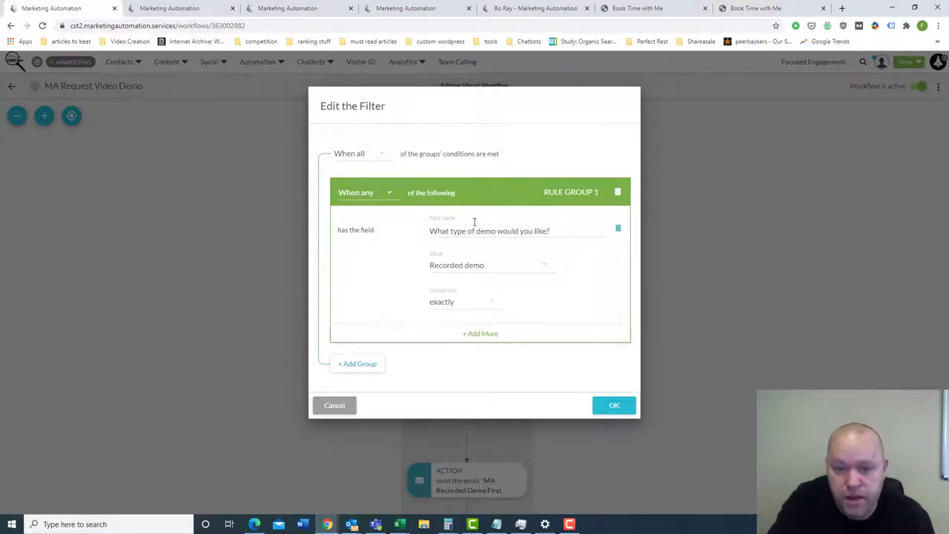
left_click_drag(431, 230, 554, 229)
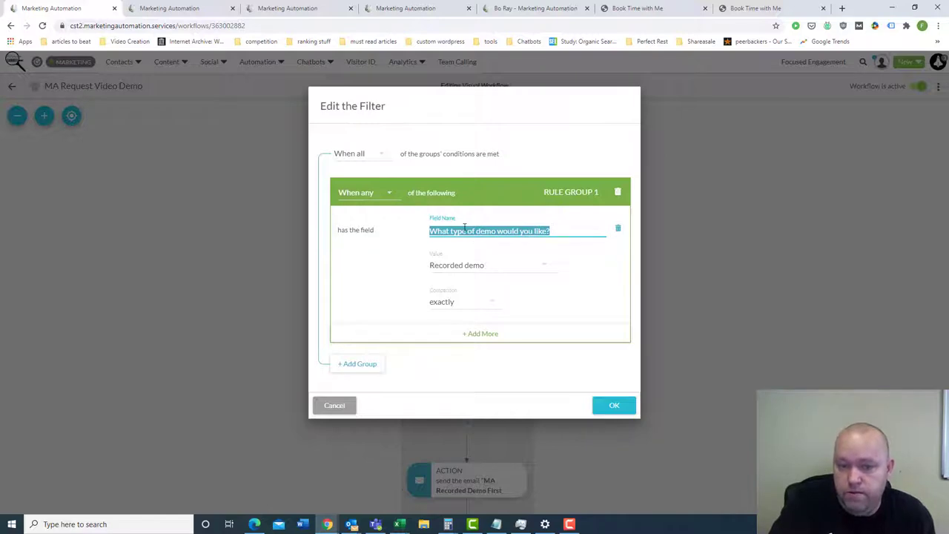
left_click(536, 264)
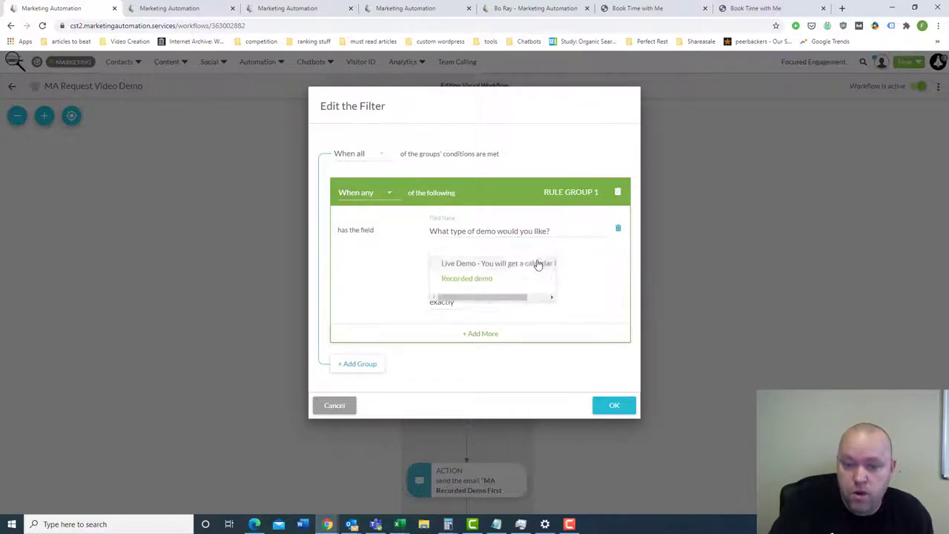
left_click(484, 281)
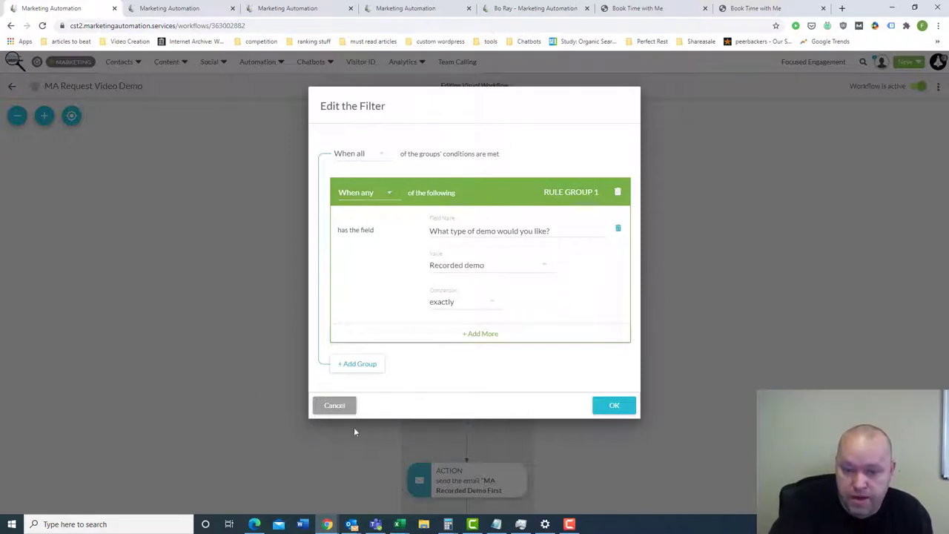
left_click(334, 406)
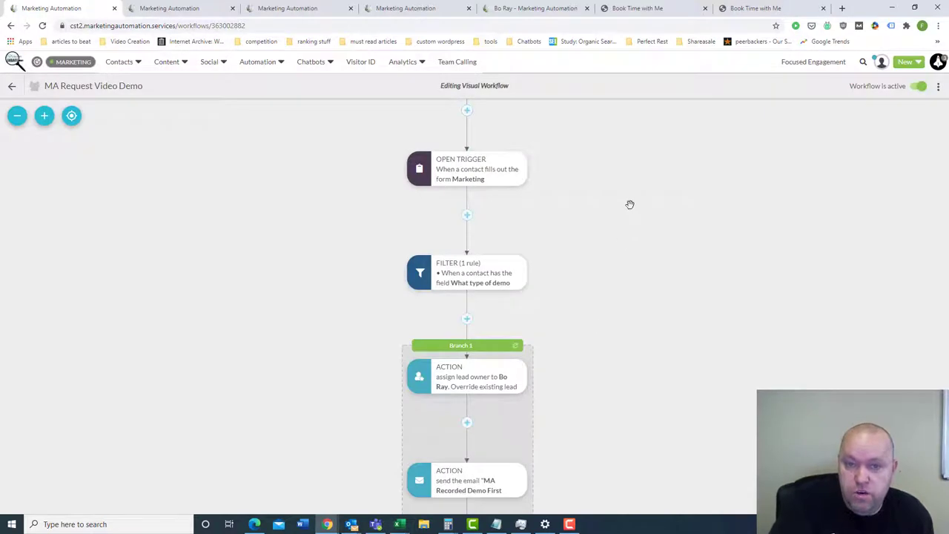
scroll(623, 222, "down", 1)
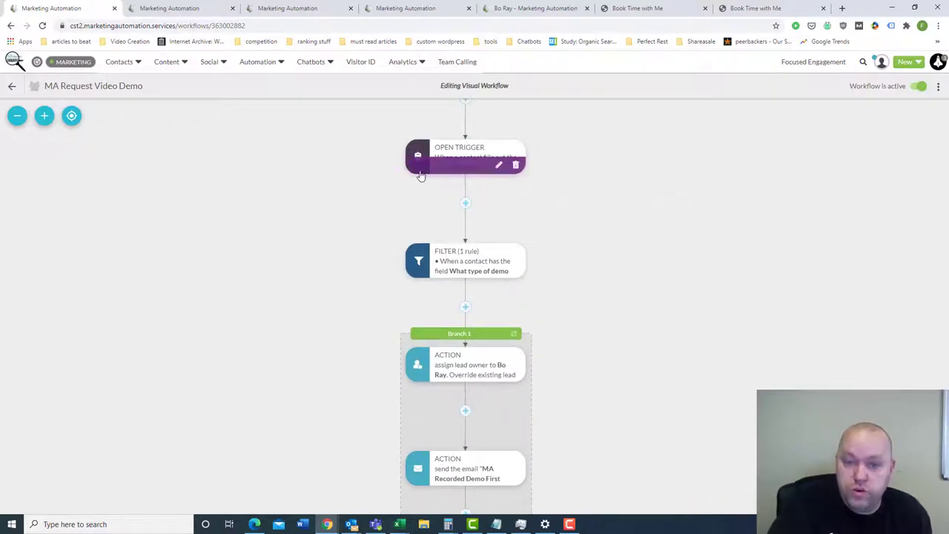
mouse_move(501, 167)
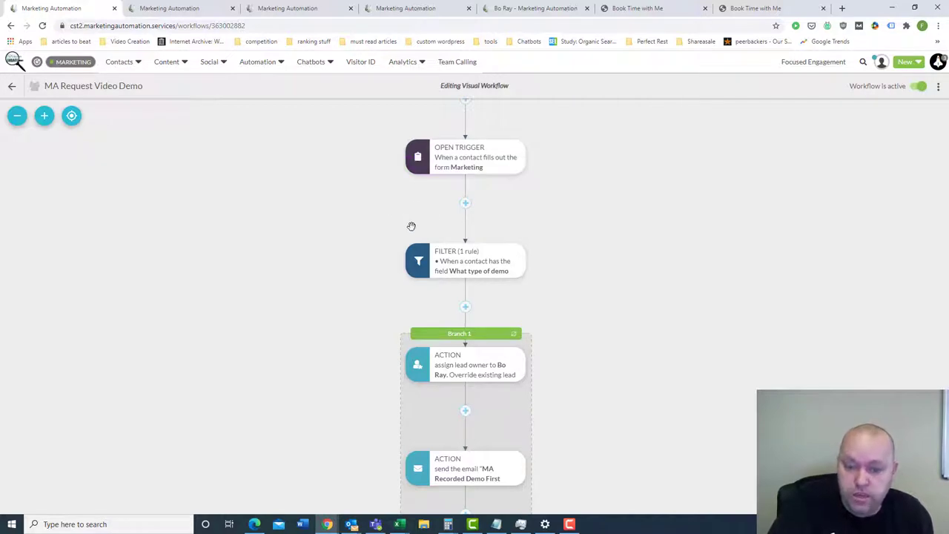
mouse_move(482, 275)
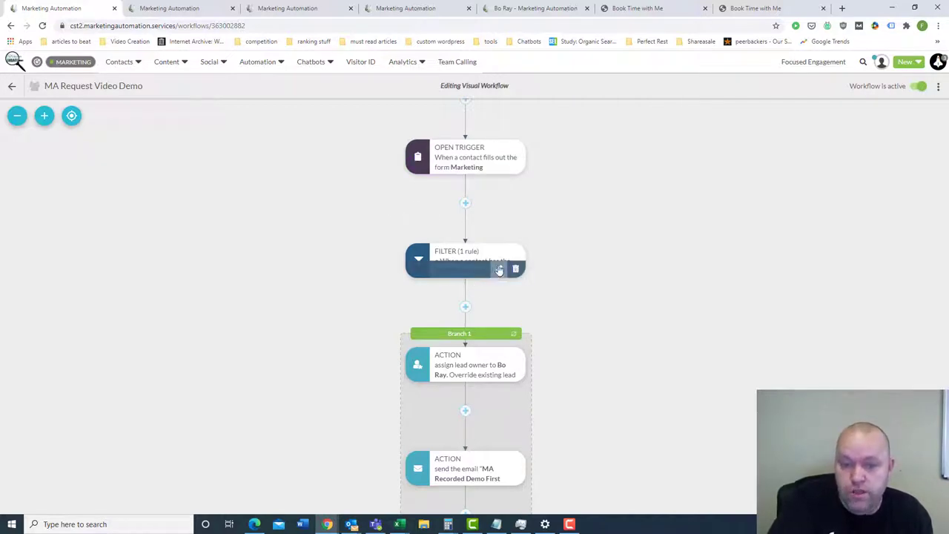
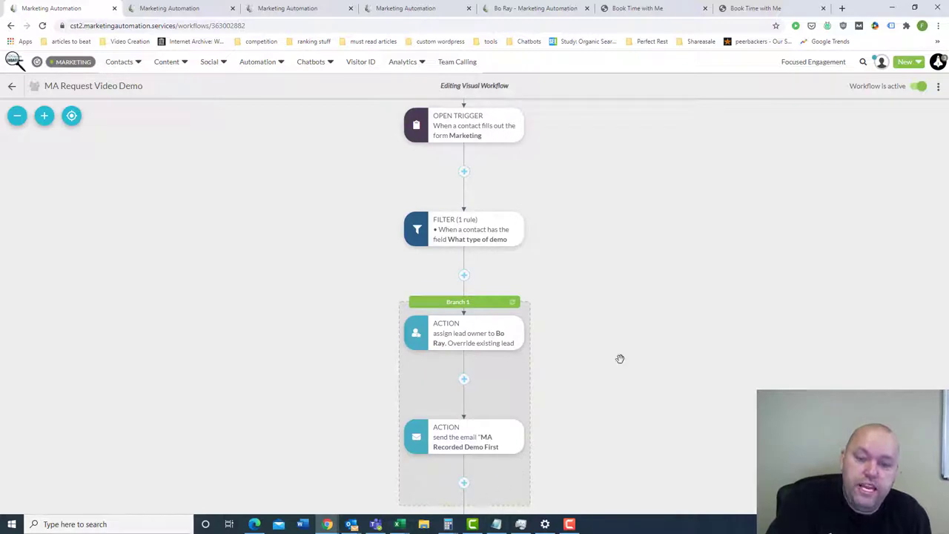
left_click_drag(258, 424, 275, 381)
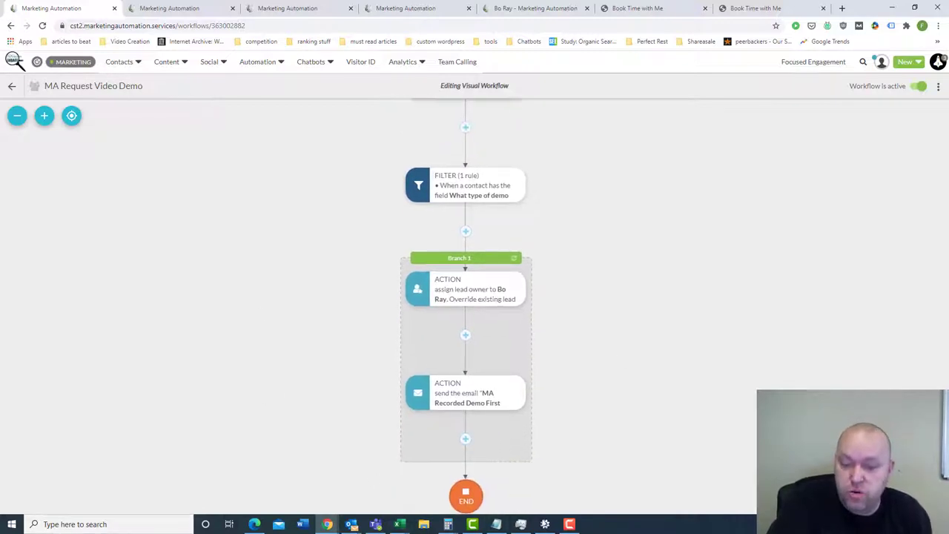
left_click_drag(695, 277, 698, 279)
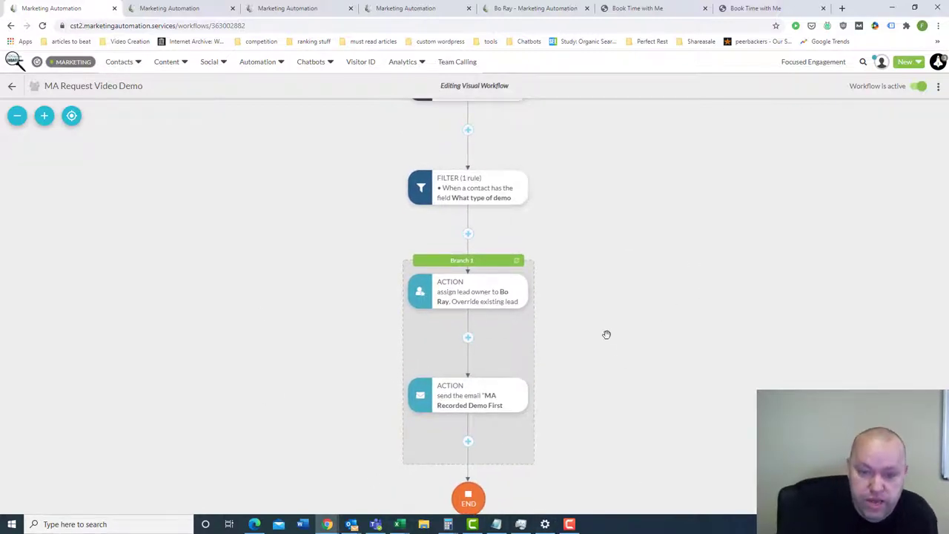
mouse_move(529, 307)
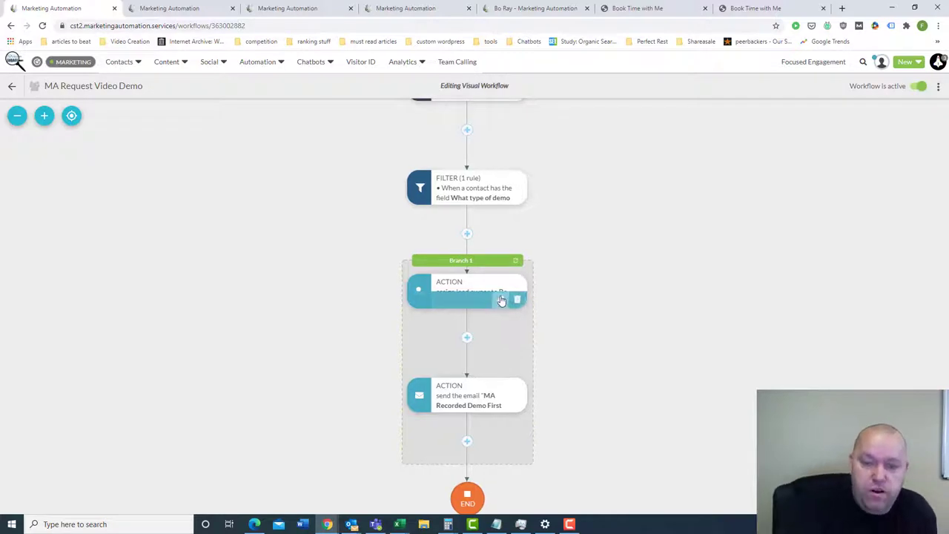
left_click(503, 300)
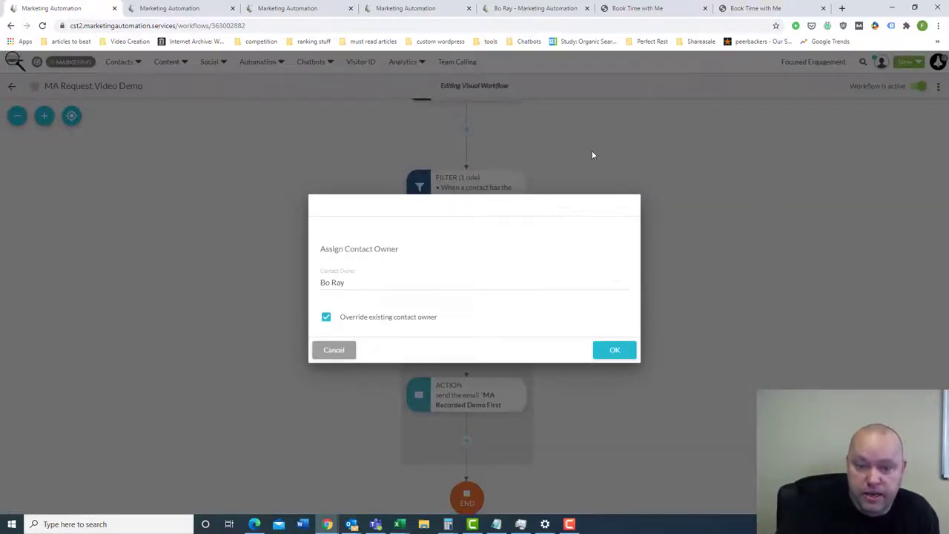
triple_click(550, 197)
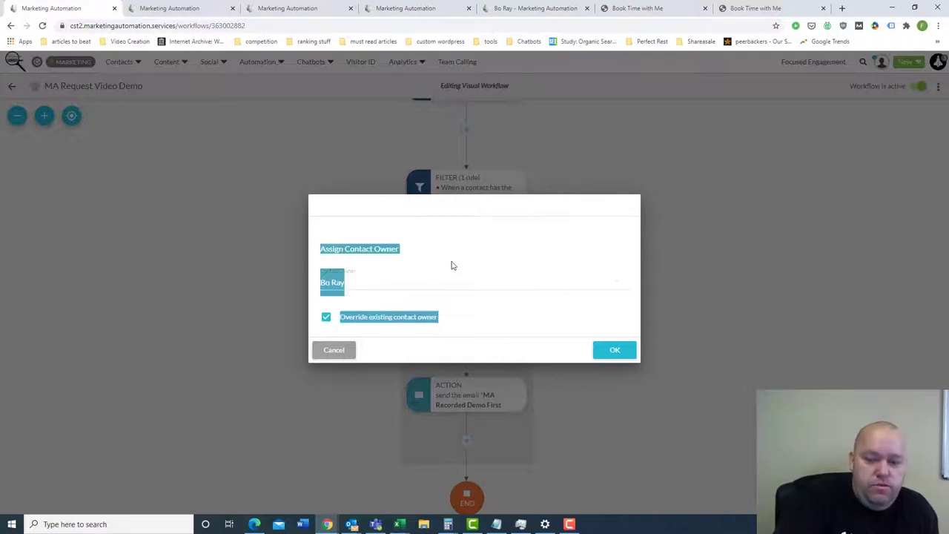
left_click(449, 216)
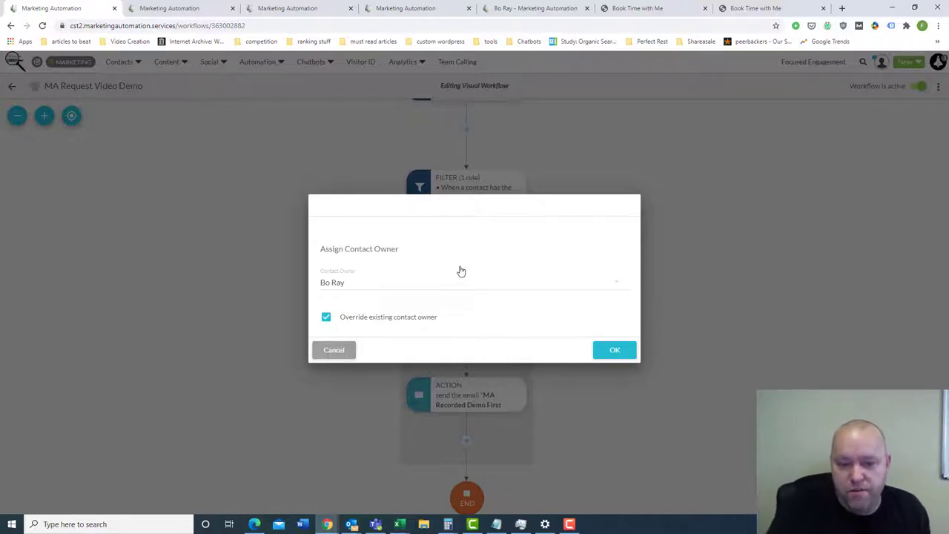
left_click(618, 282)
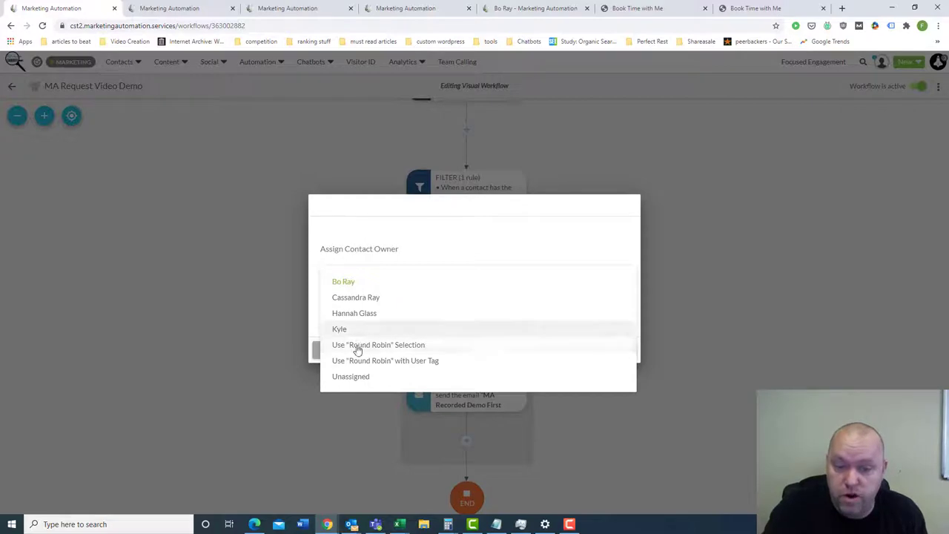
left_click(675, 175)
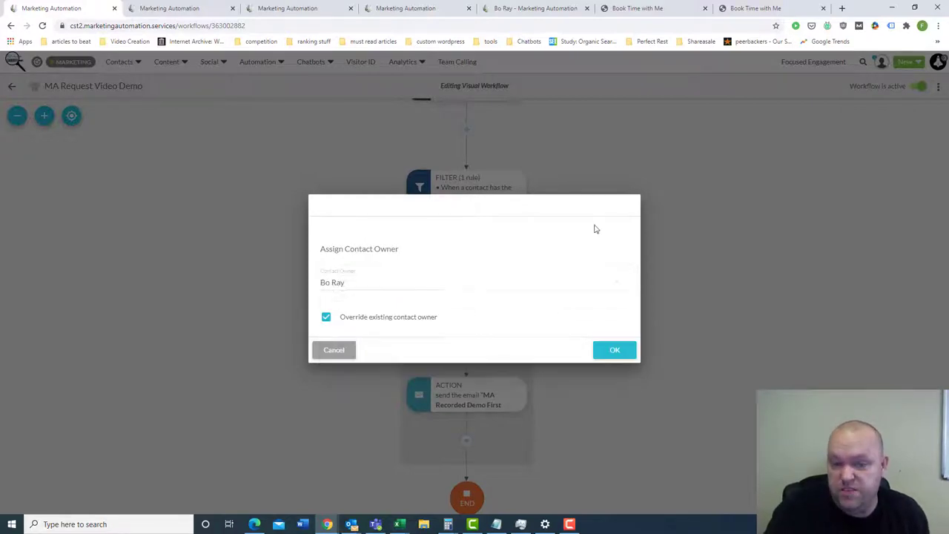
left_click(333, 349)
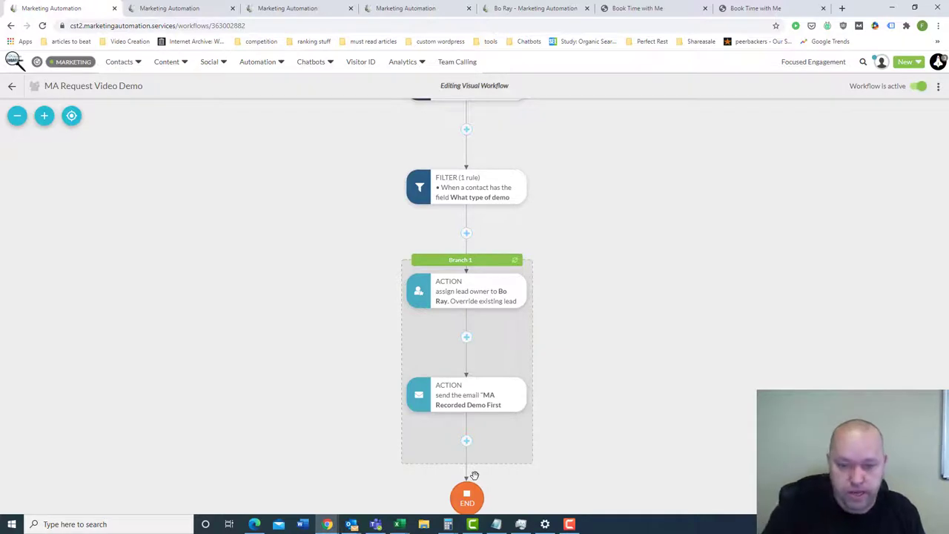
left_click_drag(665, 398, 667, 334)
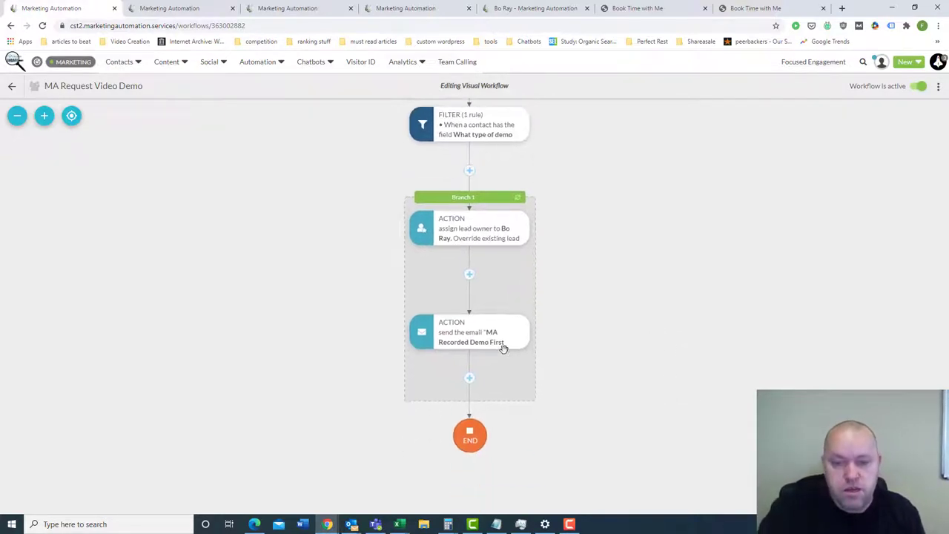
mouse_move(503, 348)
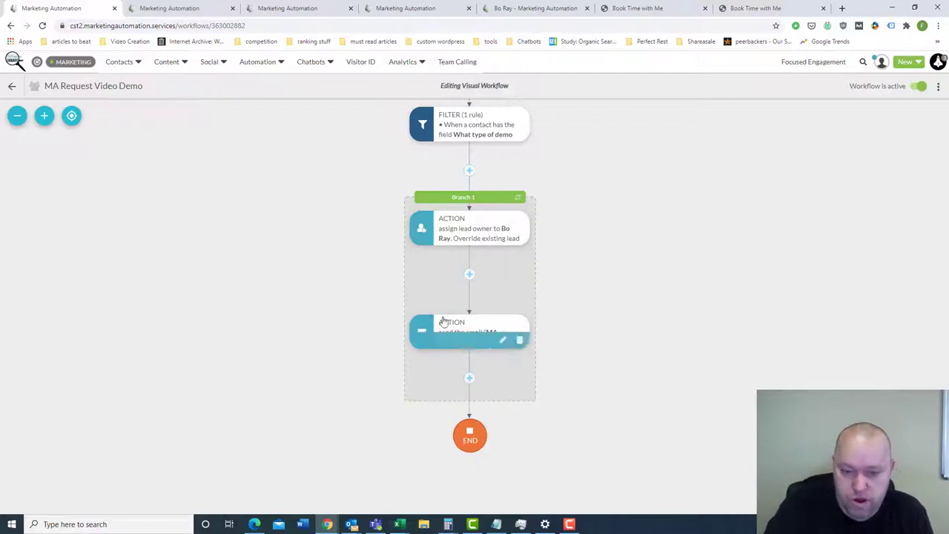
left_click(498, 343)
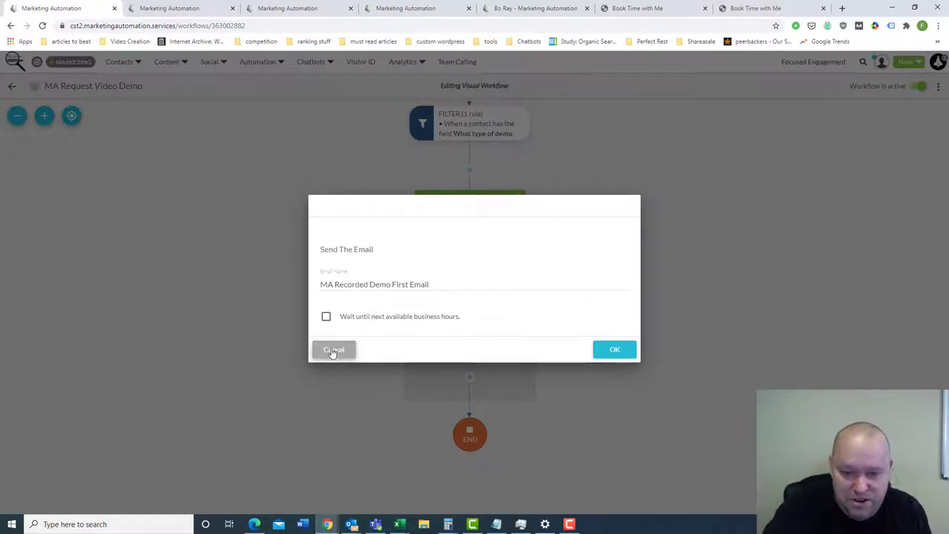
left_click(333, 351)
scroll(566, 349, "down", 1)
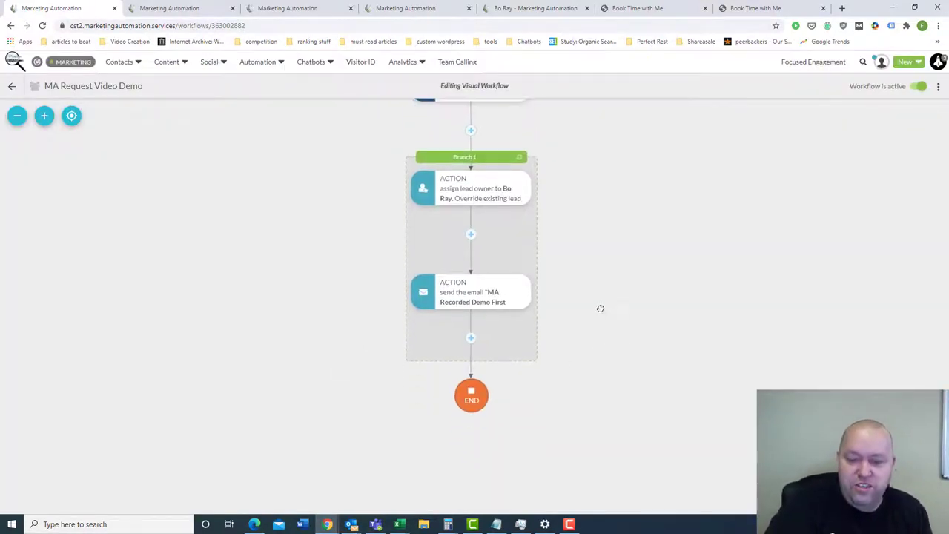
left_click_drag(601, 340, 602, 358)
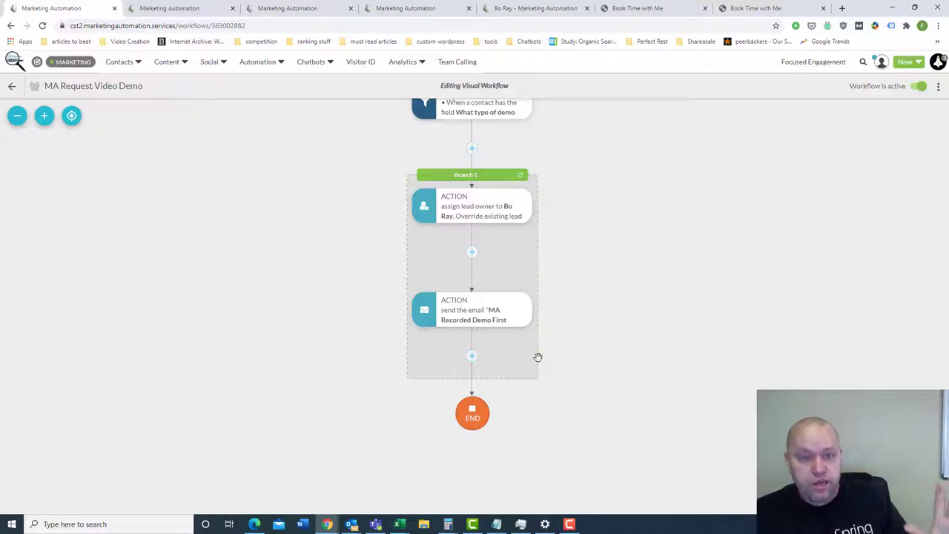
left_click_drag(595, 346, 587, 345)
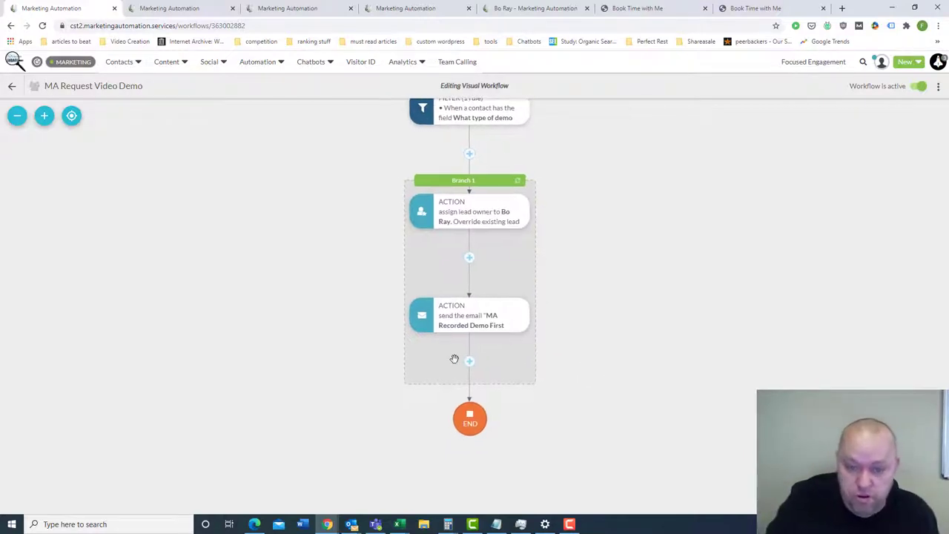
left_click(471, 360)
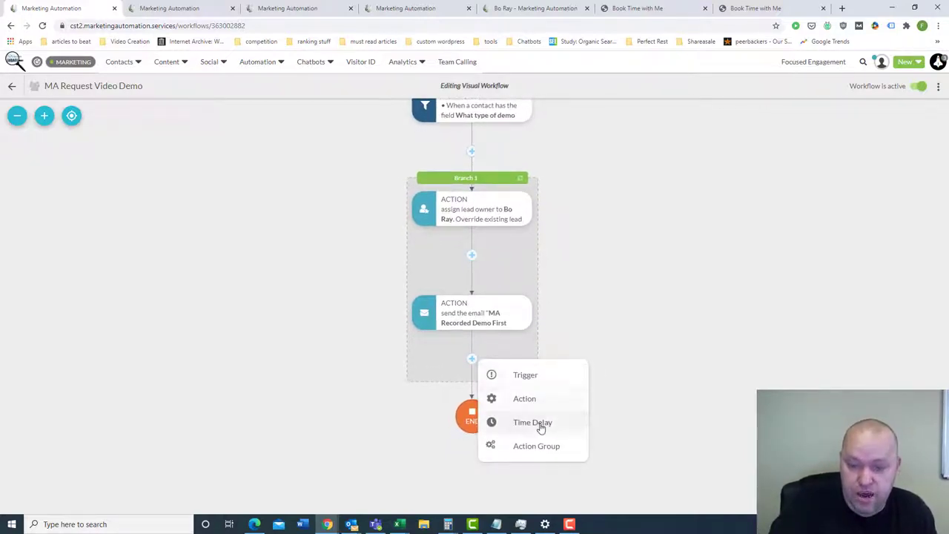
left_click(531, 423)
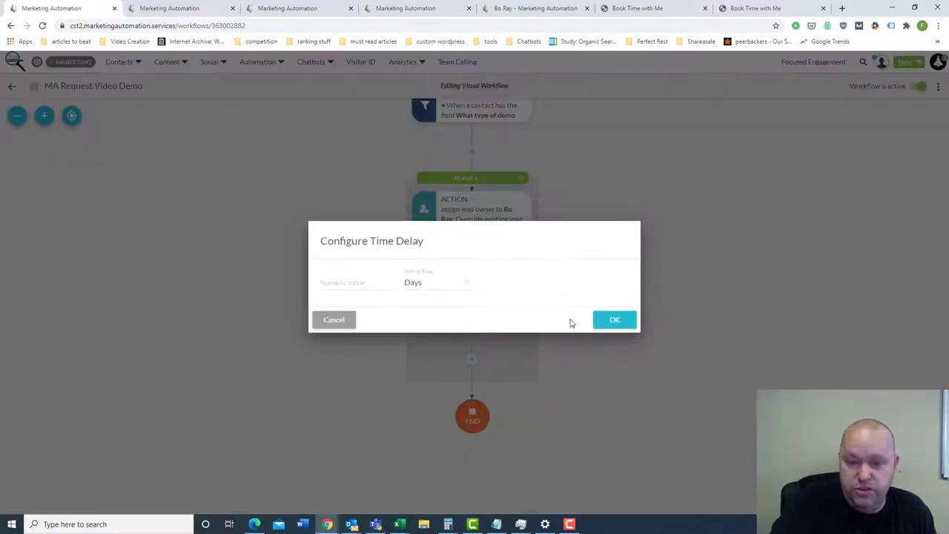
left_click(465, 285)
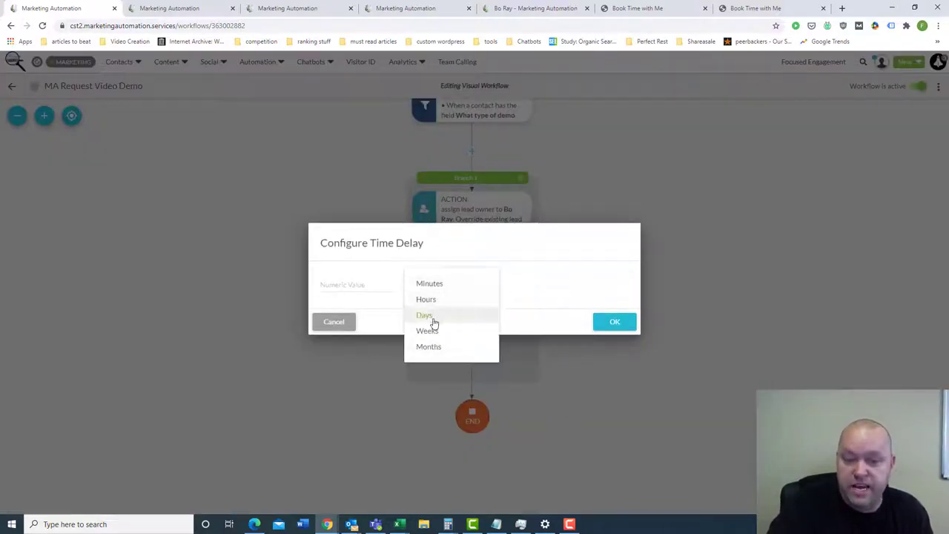
left_click(346, 319)
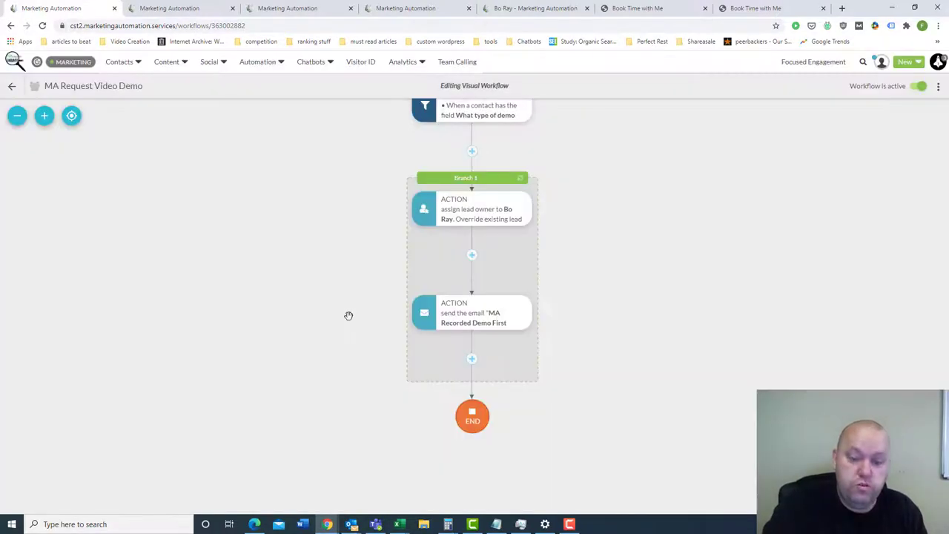
left_click(472, 359)
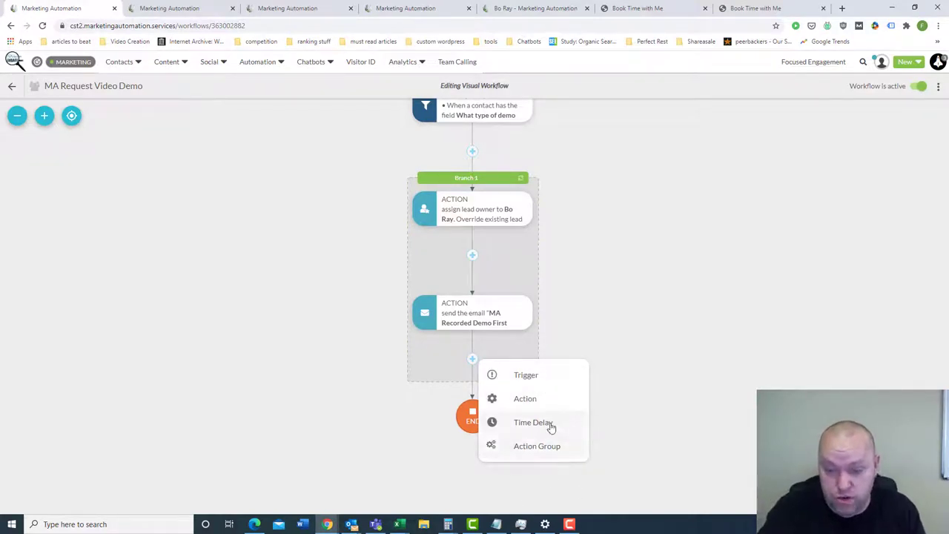
left_click(667, 321)
left_click_drag(670, 288, 657, 353)
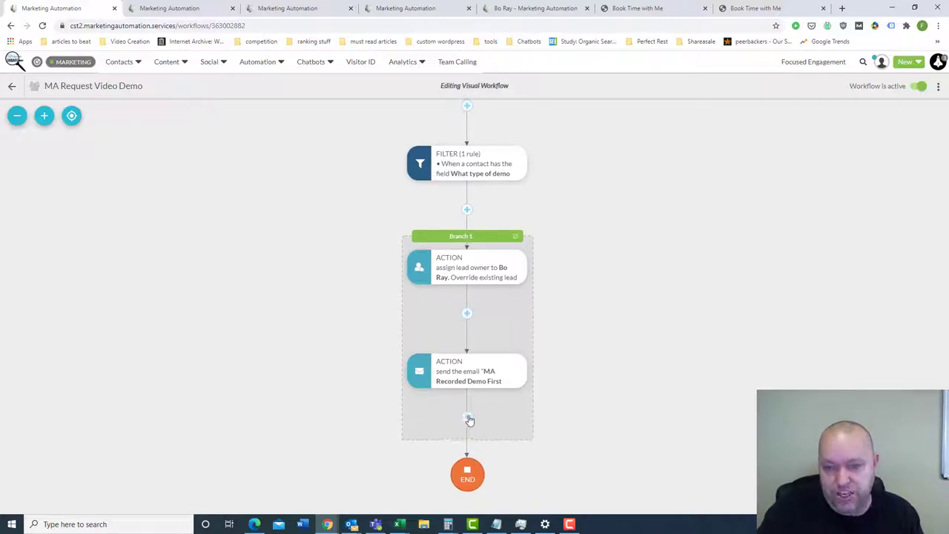
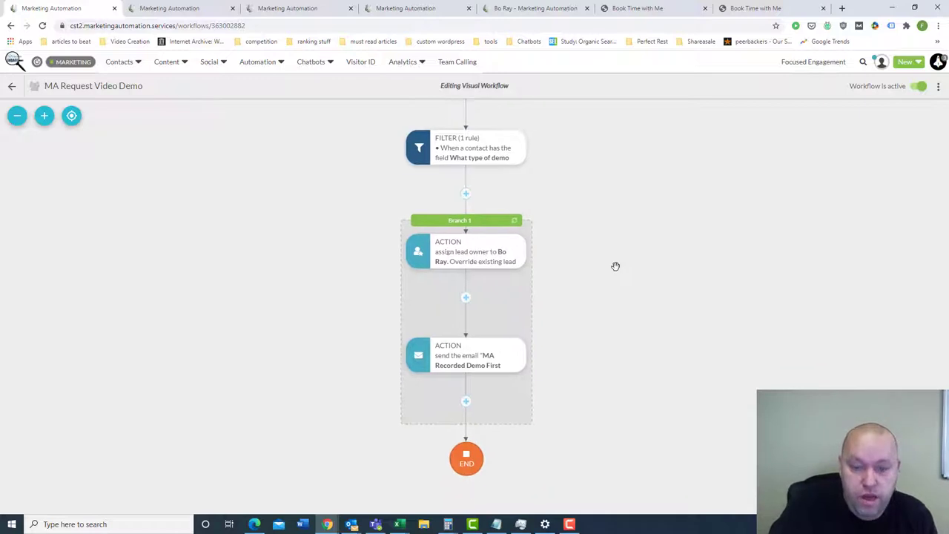
- Scroll the MA Request Video Demo canvas to its demo-type filter and lead-owner actions
scroll(601, 339, "up", 2)
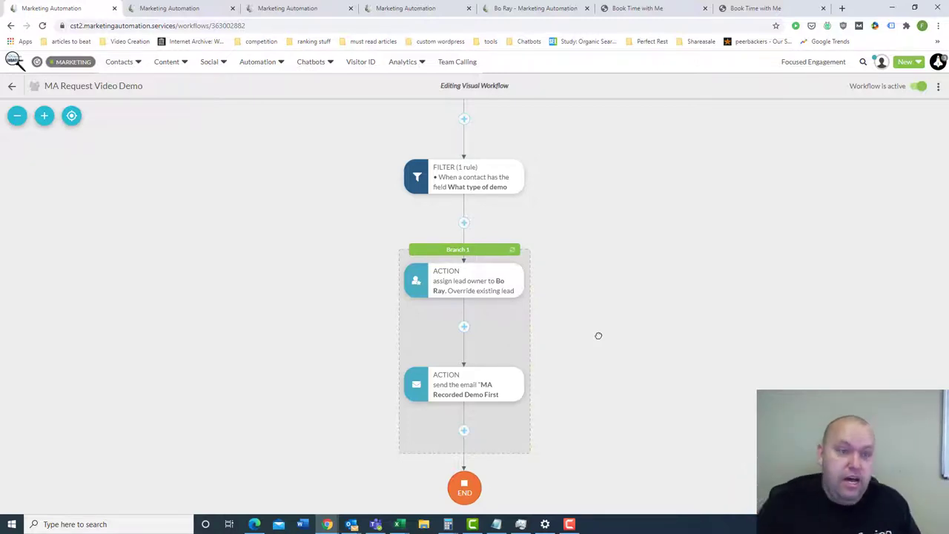
- Pan the MA Request Video Demo diagram to reveal the form trigger at the top
left_click(122, 62)
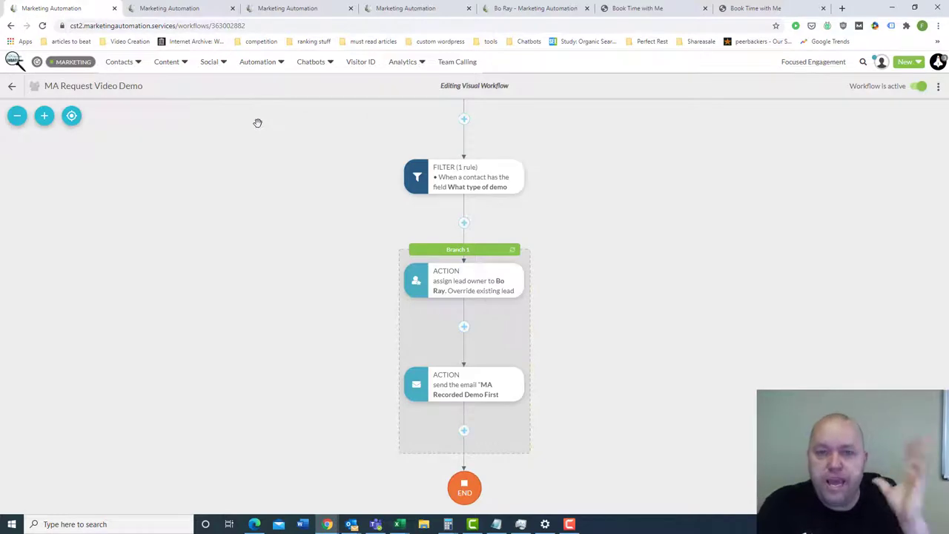
left_click_drag(257, 123, 259, 136)
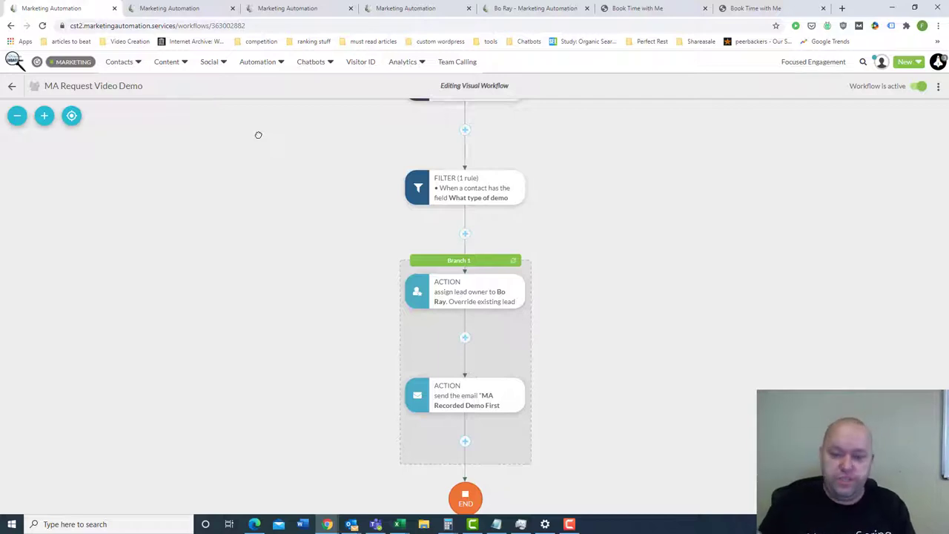
left_click_drag(248, 138, 245, 158)
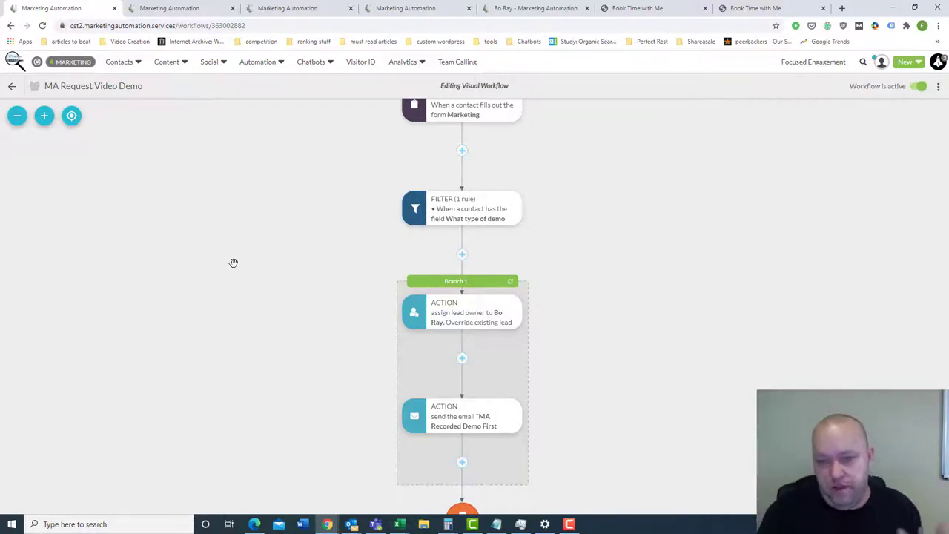
scroll(790, 275, "up", 2)
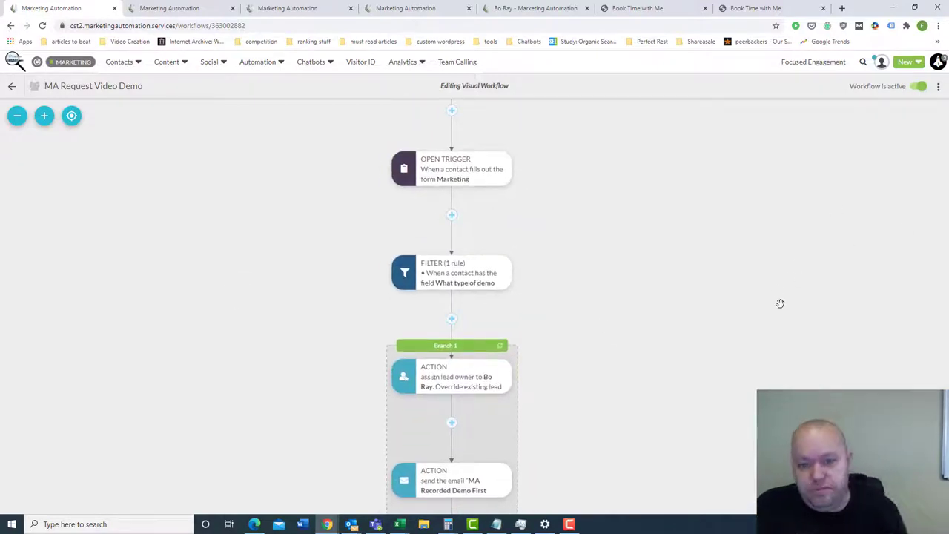
scroll(774, 302, "down", 1)
- Open the Webinar Email Drip action group, timed around the Really Cool Webinar date
left_click_drag(773, 297, 787, 291)
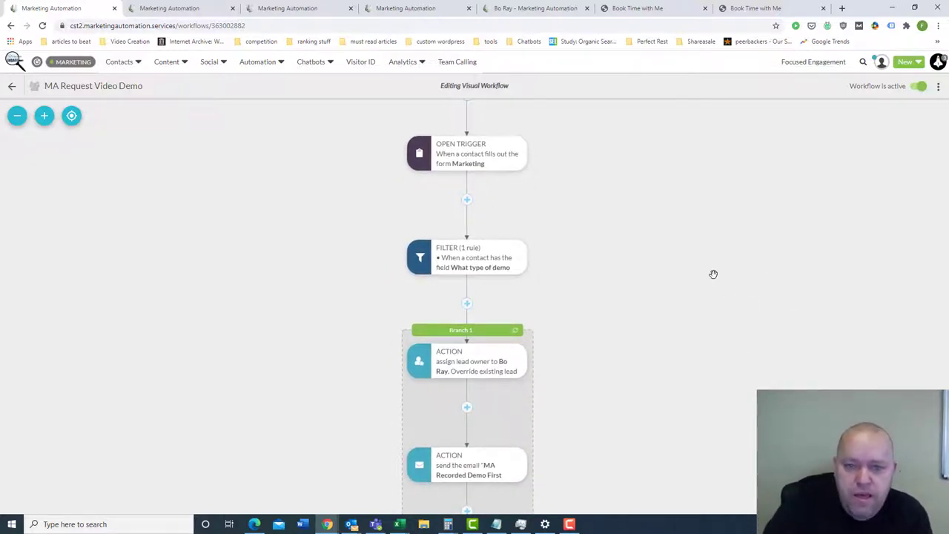
scroll(714, 273, "up", 2)
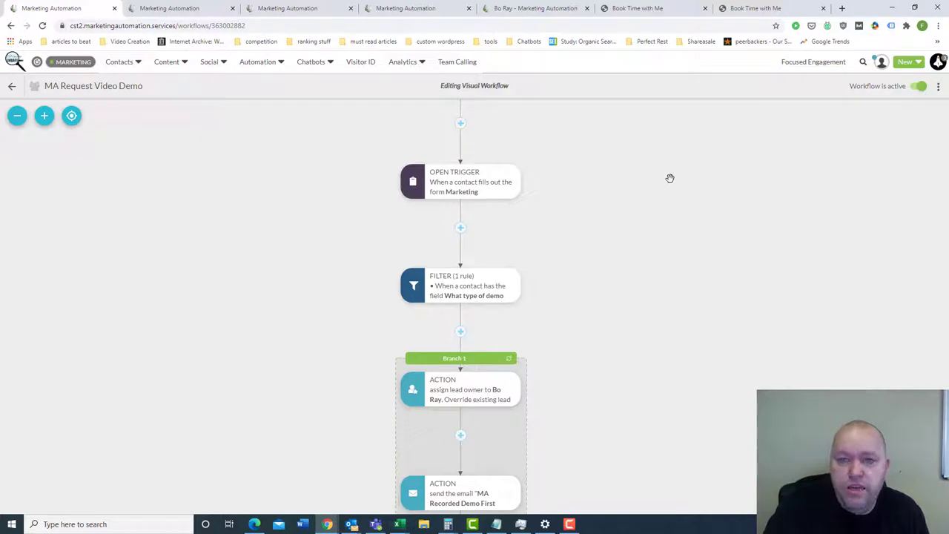
left_click_drag(660, 197, 662, 195)
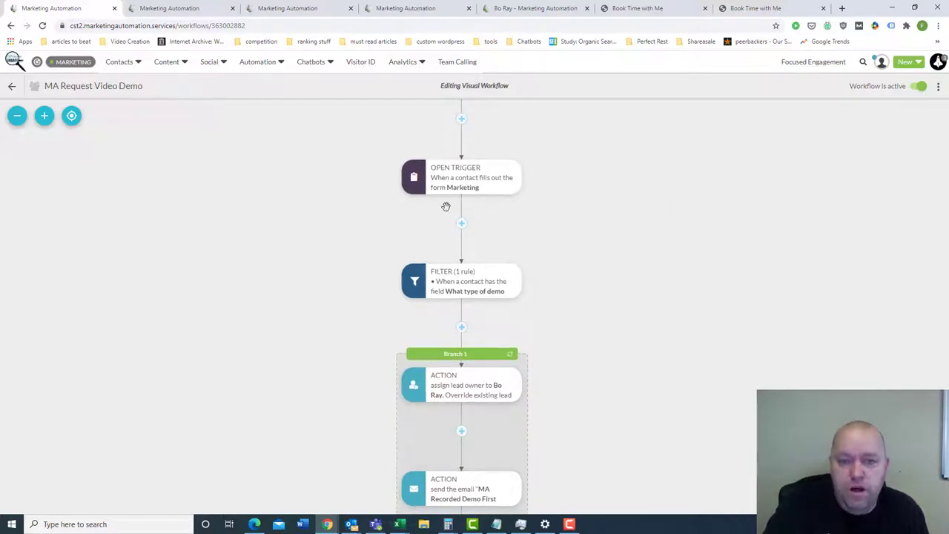
left_click(199, 8)
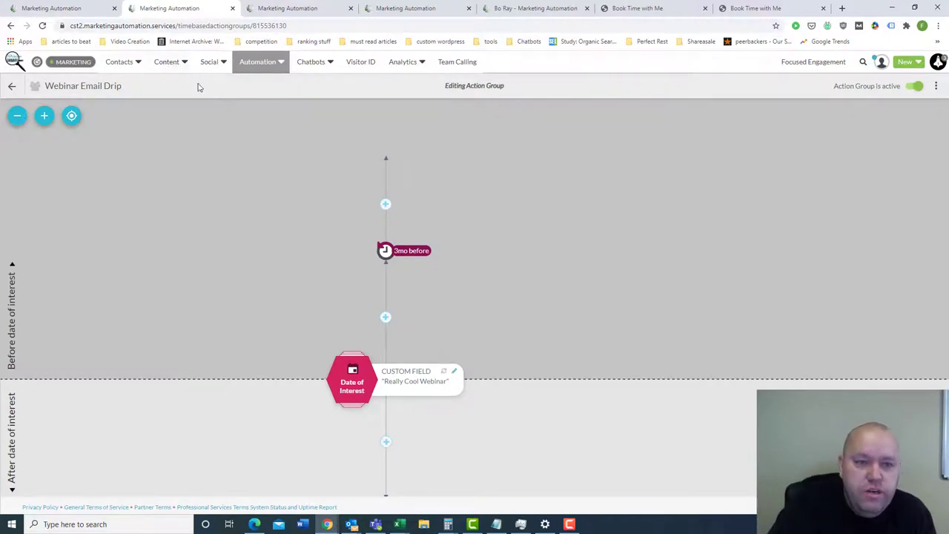
- Go back to the MA Request Video Demo workflow and scroll to the lead-owner action
mouse_move(219, 65)
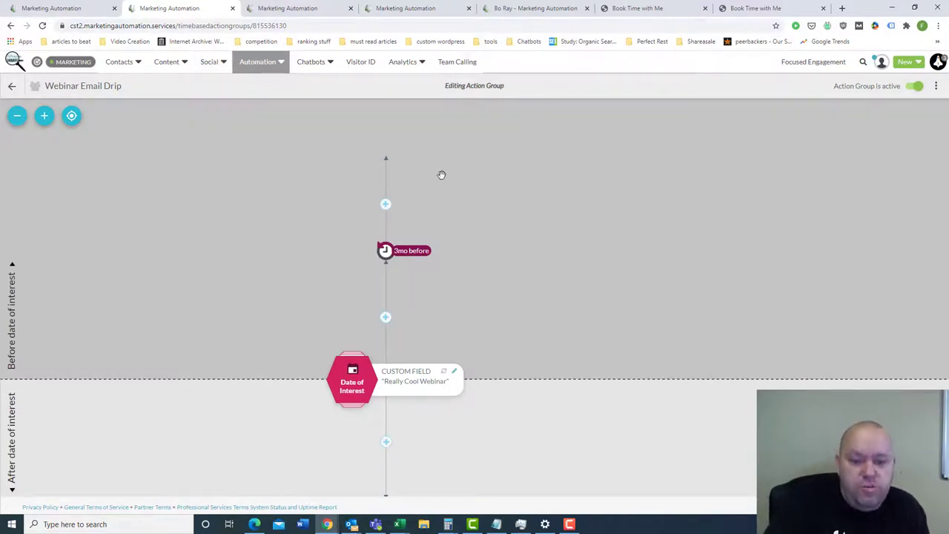
left_click_drag(485, 247, 498, 237)
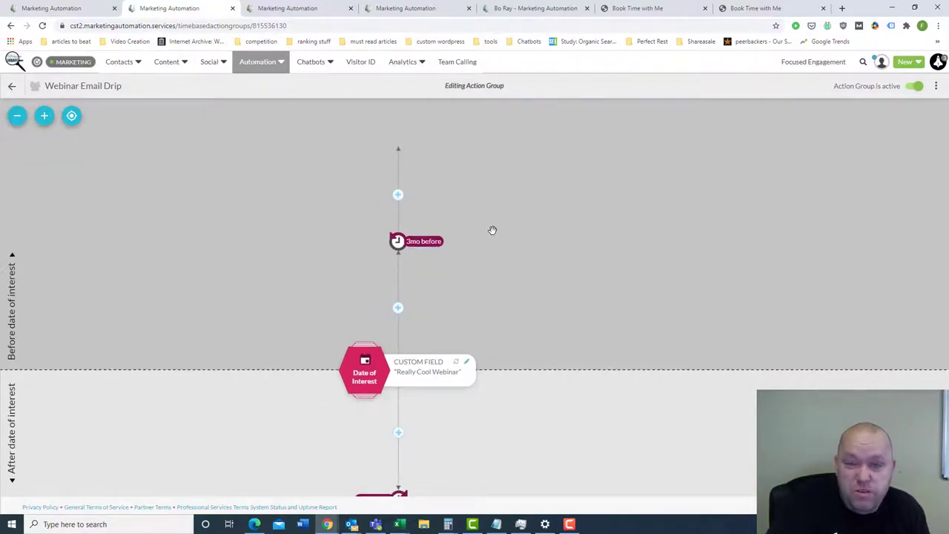
left_click(88, 6)
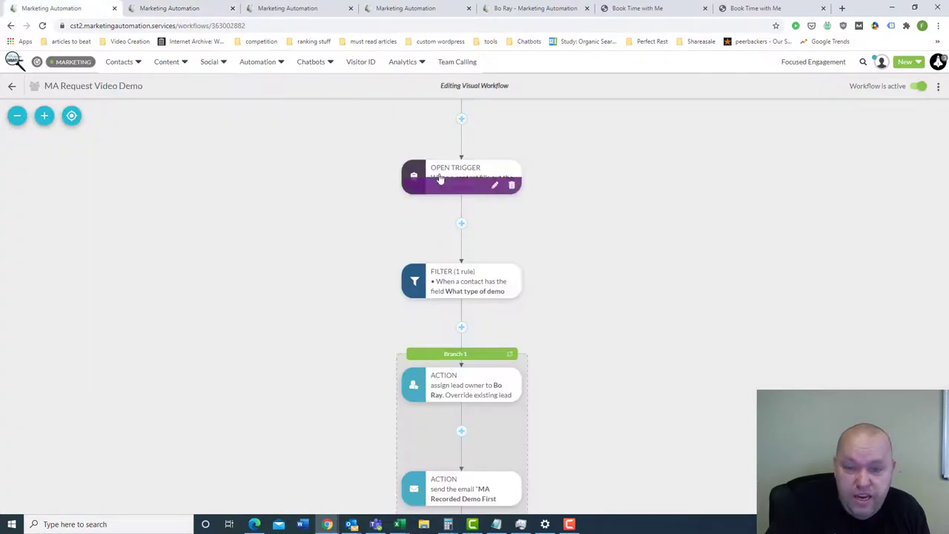
scroll(476, 251, "down", 1)
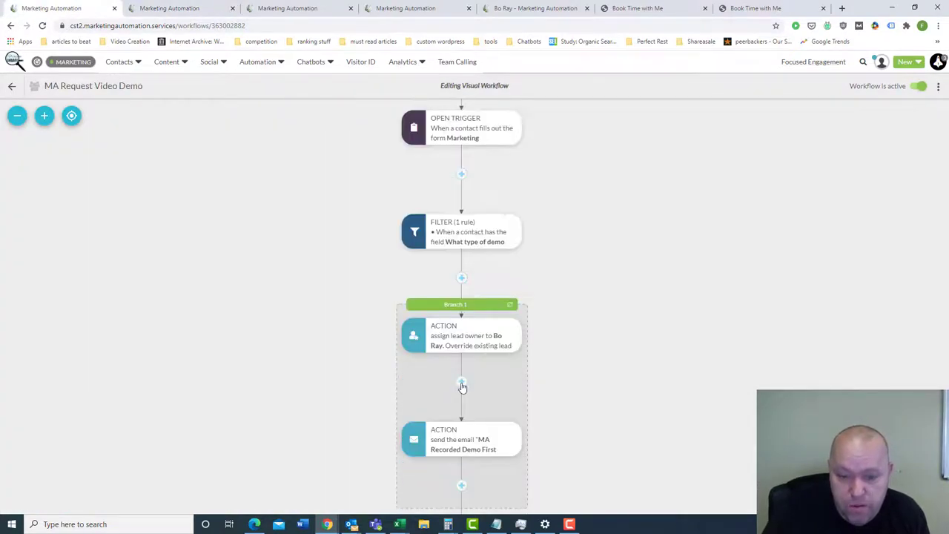
- Browse the actions available below the lead-owner step and dismiss the list without adding one
left_click(461, 382)
left_click(524, 422)
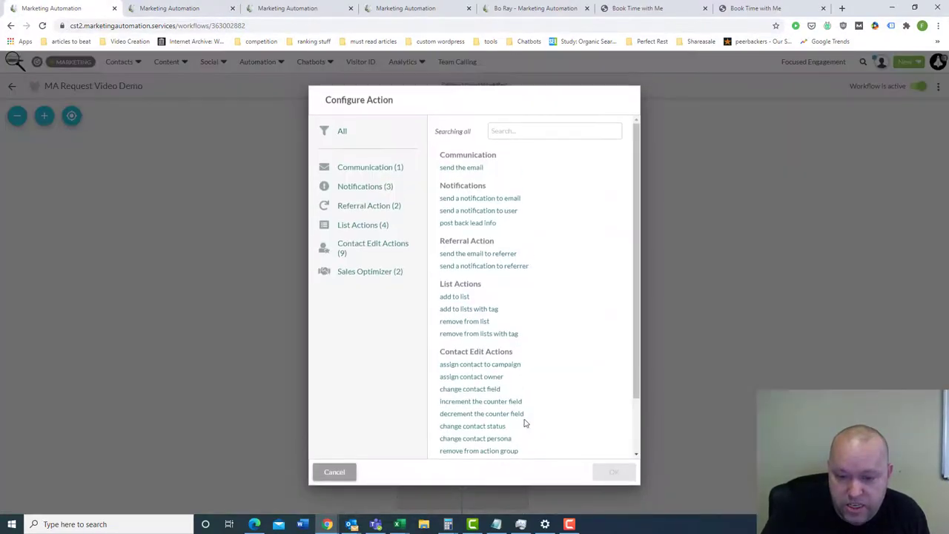
scroll(519, 370, "down", 2)
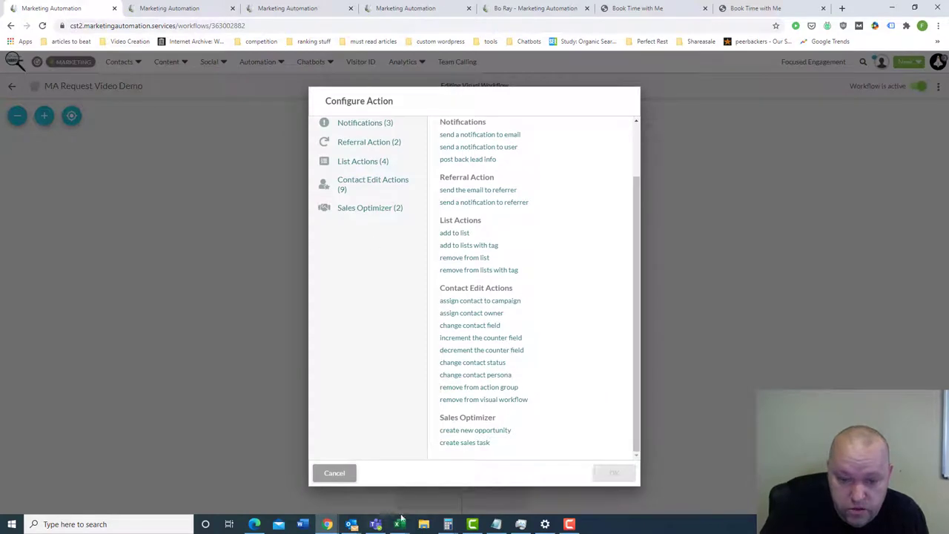
left_click(342, 474)
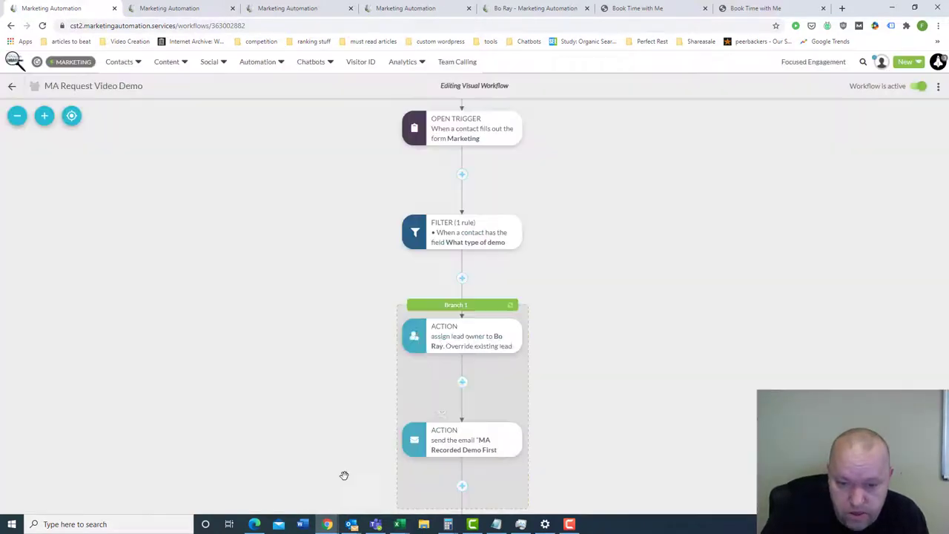
- Review the action group option below the lead-owner step and cancel without adding it
left_click(462, 382)
left_click(517, 468)
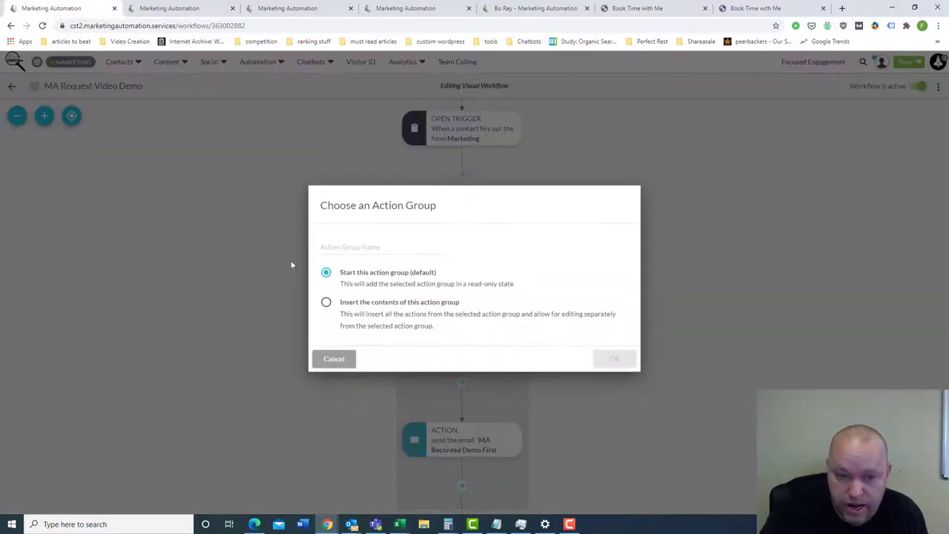
left_click(333, 360)
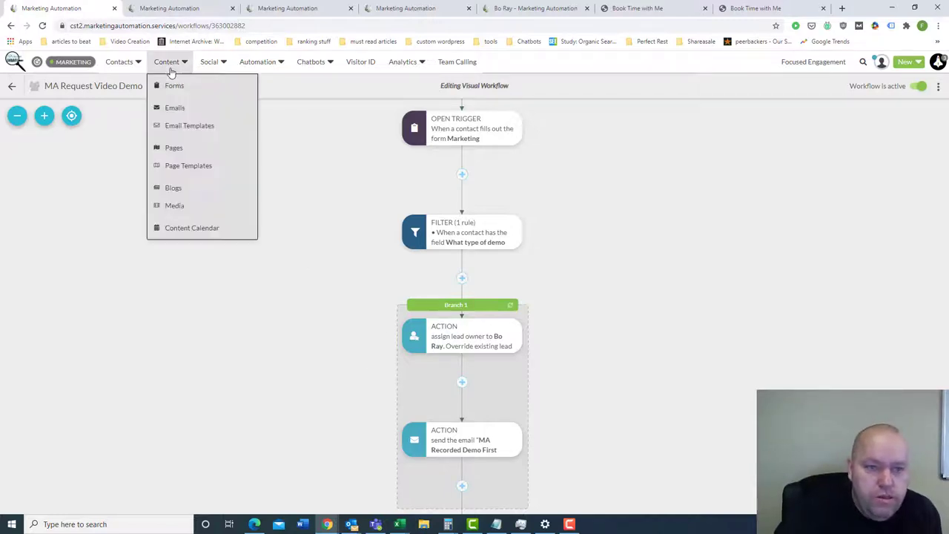
- Show the Webinar Email Drip action group and pan up to reveal the 1w after step
left_click(163, 9)
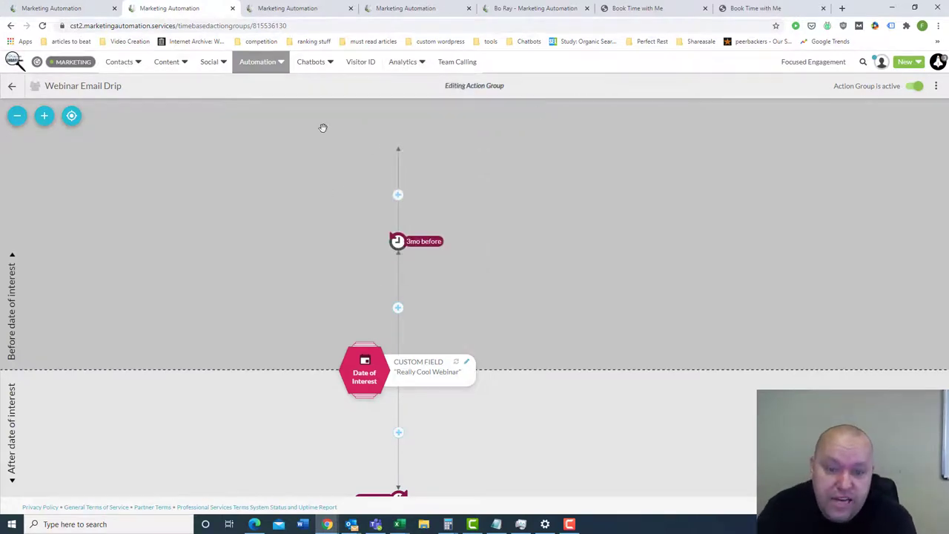
left_click_drag(217, 404, 221, 392)
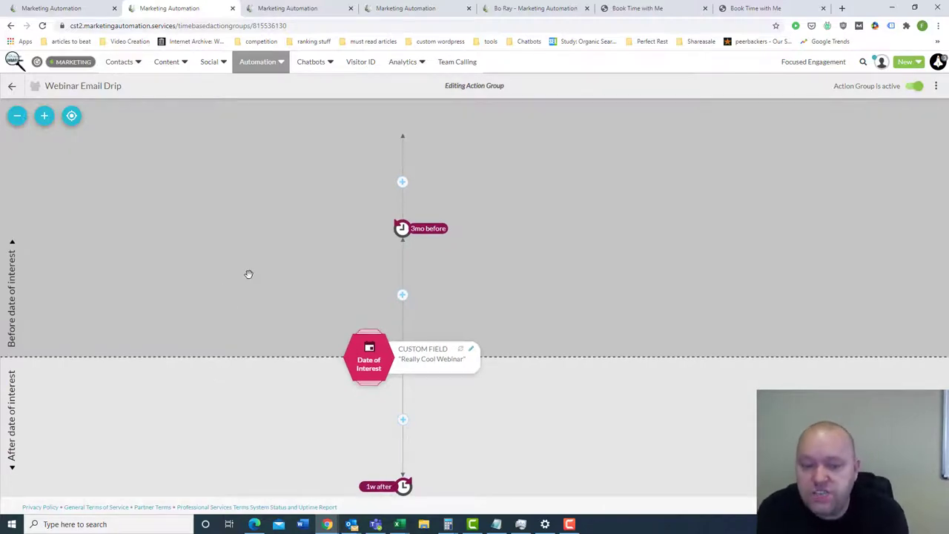
left_click_drag(301, 422, 309, 390)
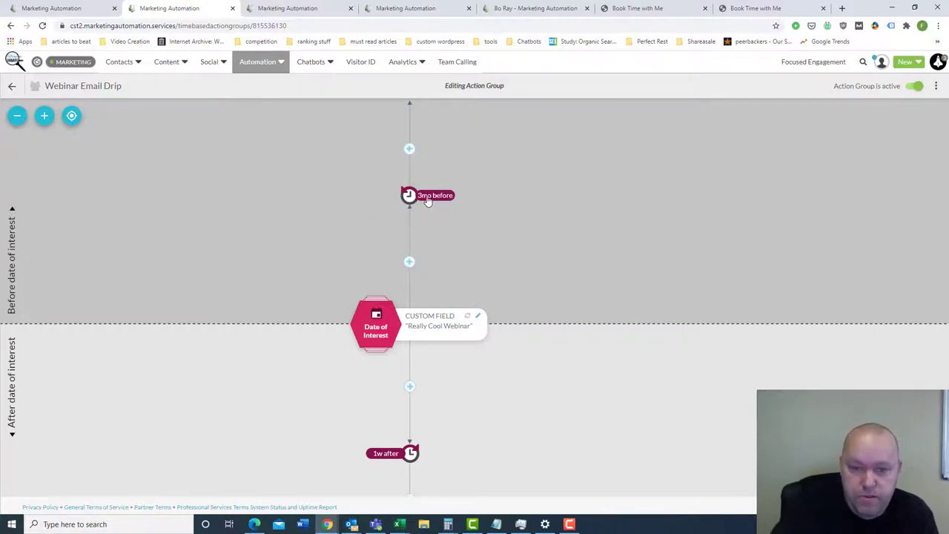
left_click(409, 261)
left_click(473, 277)
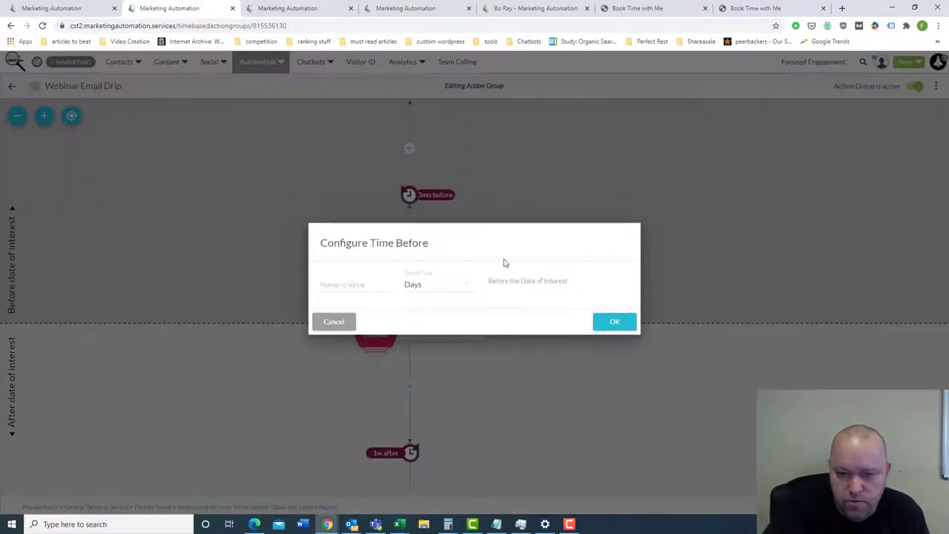
left_click(455, 285)
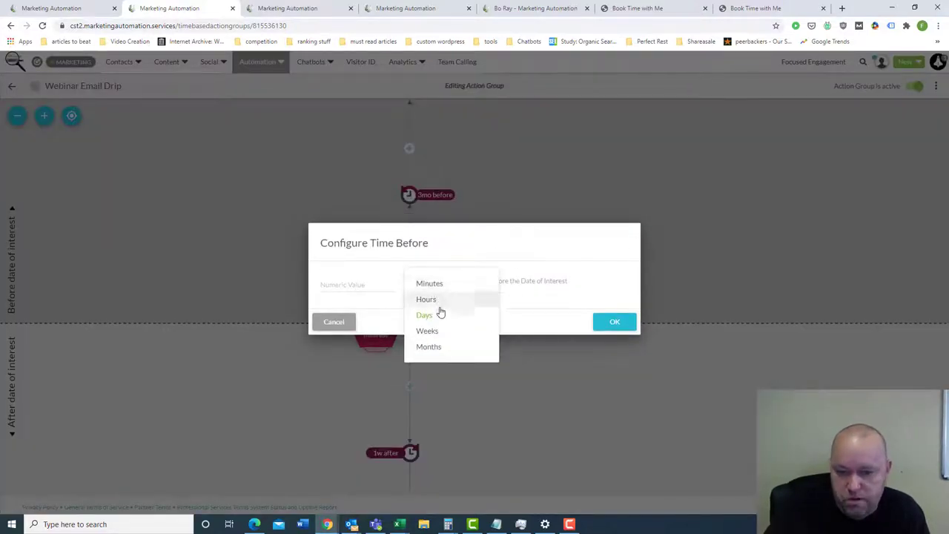
left_click(347, 327)
left_click(341, 321)
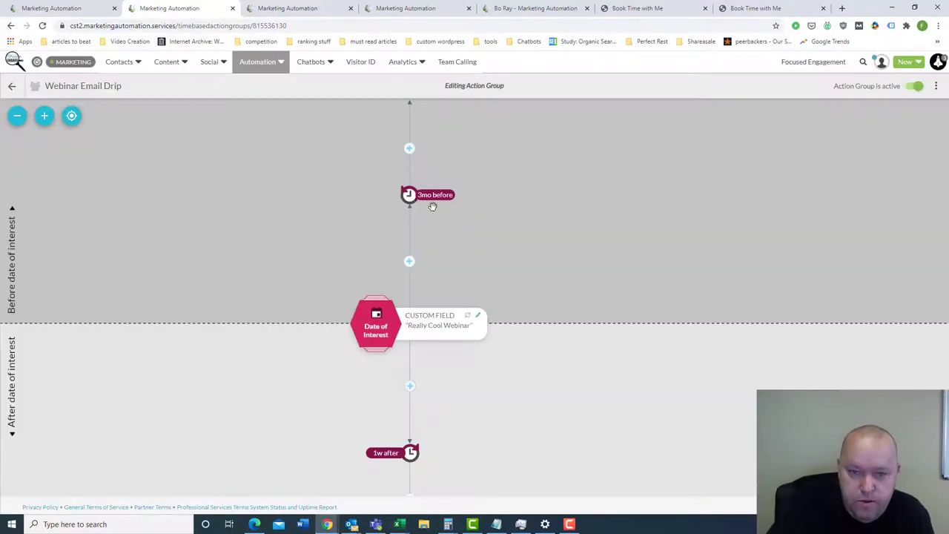
left_click(409, 148)
left_click(456, 164)
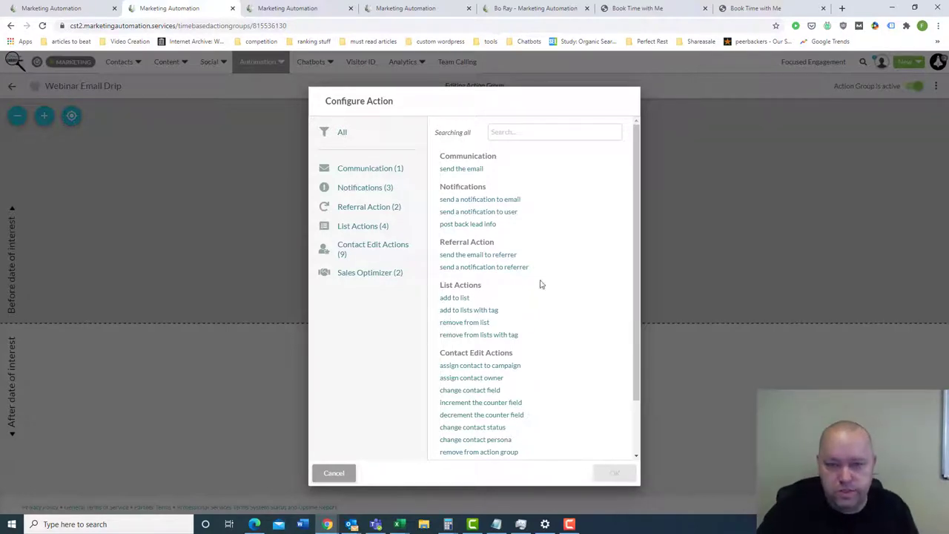
scroll(529, 273, "down", 2)
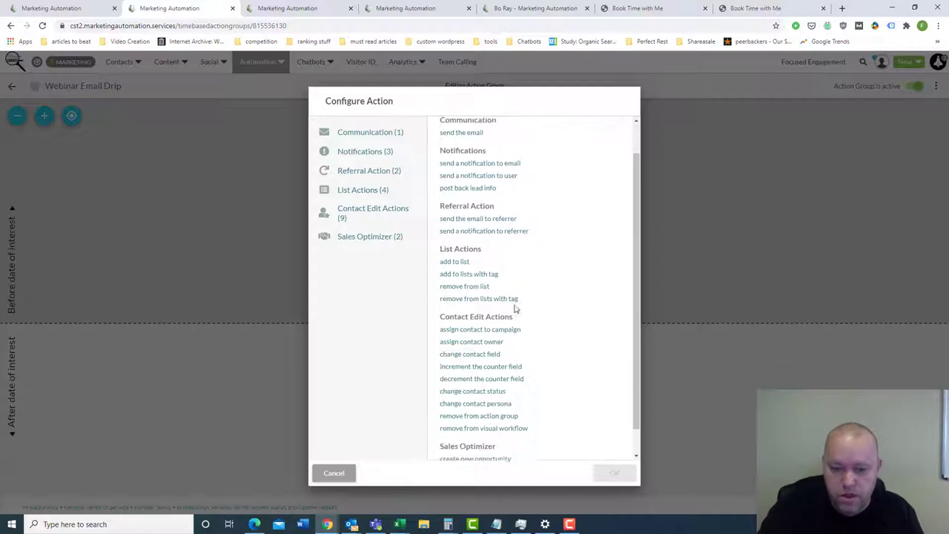
left_click(334, 472)
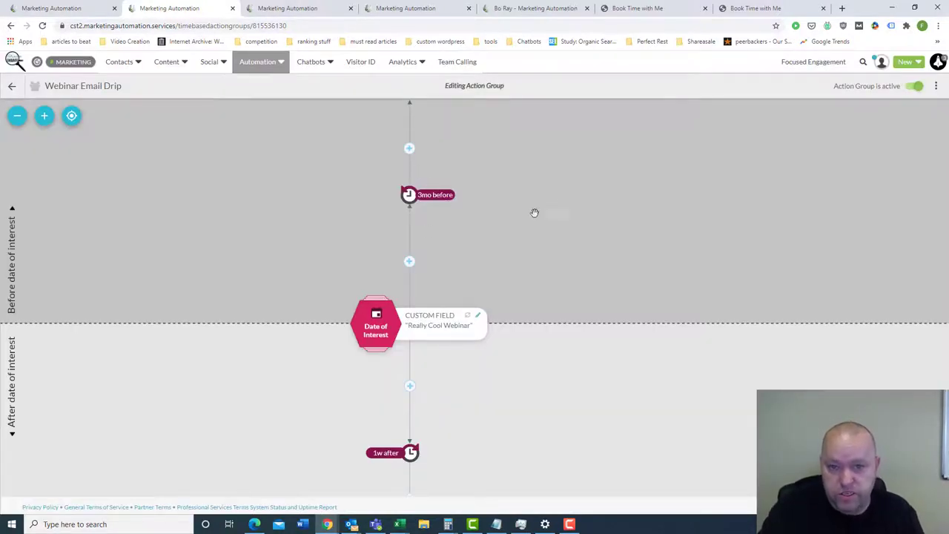
scroll(533, 212, "up", 1)
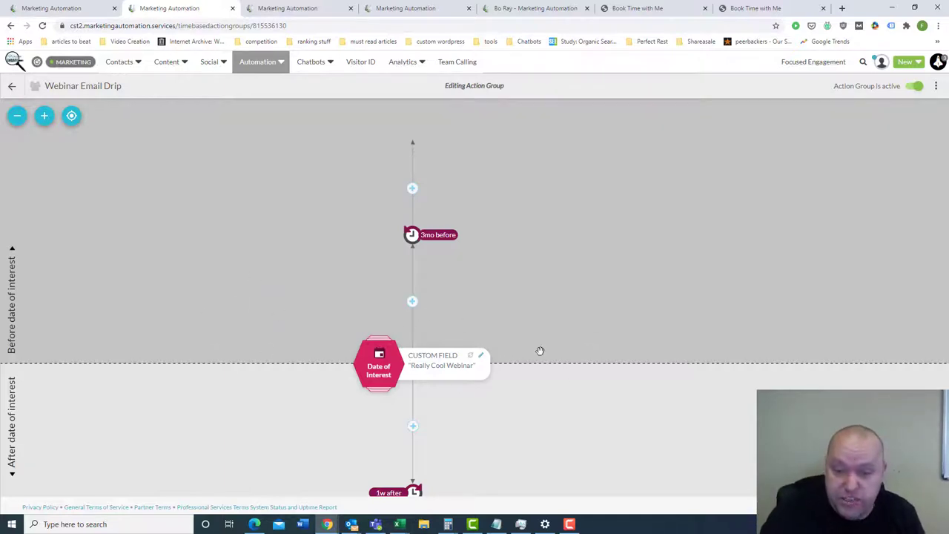
- Pan the Webinar Email Drip timeline to reveal the step above the 3mo before delay
left_click_drag(544, 408, 541, 385)
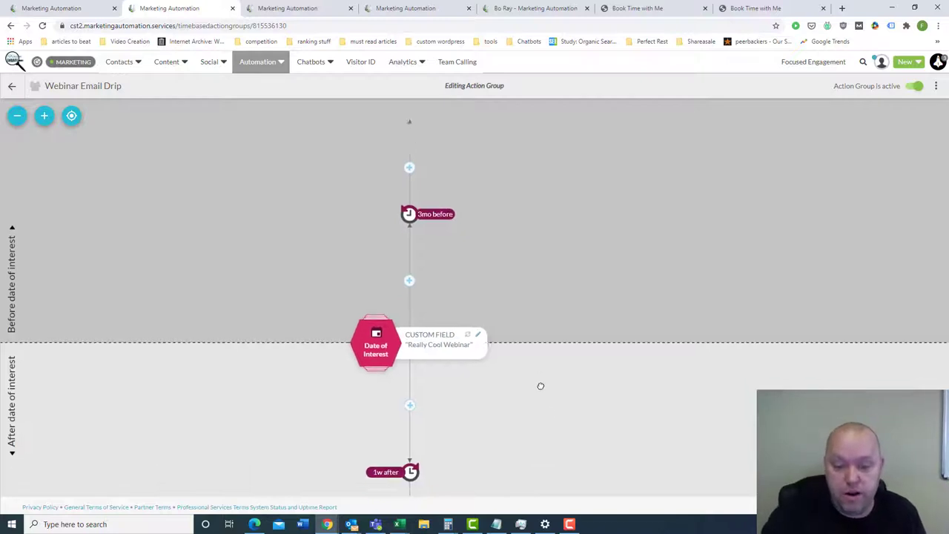
scroll(186, 360, "down", 2)
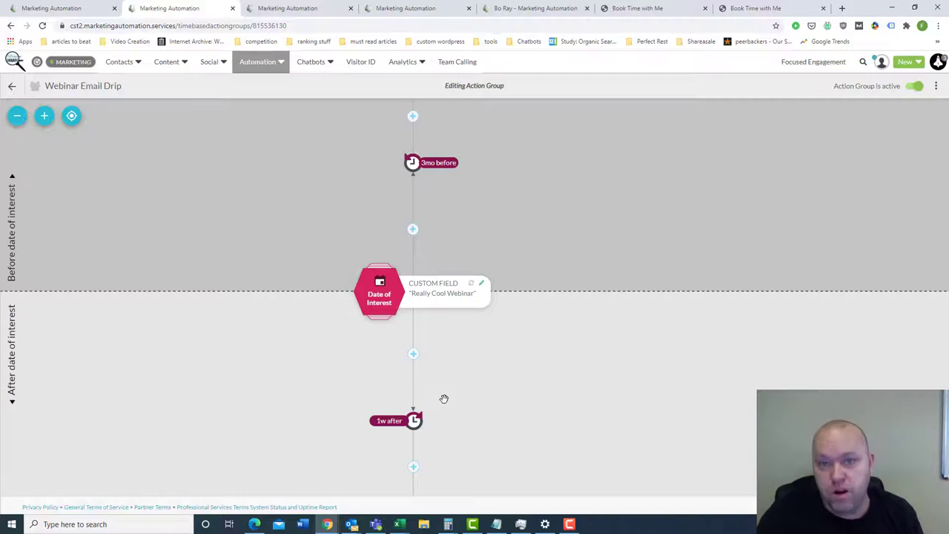
scroll(498, 326, "down", 1)
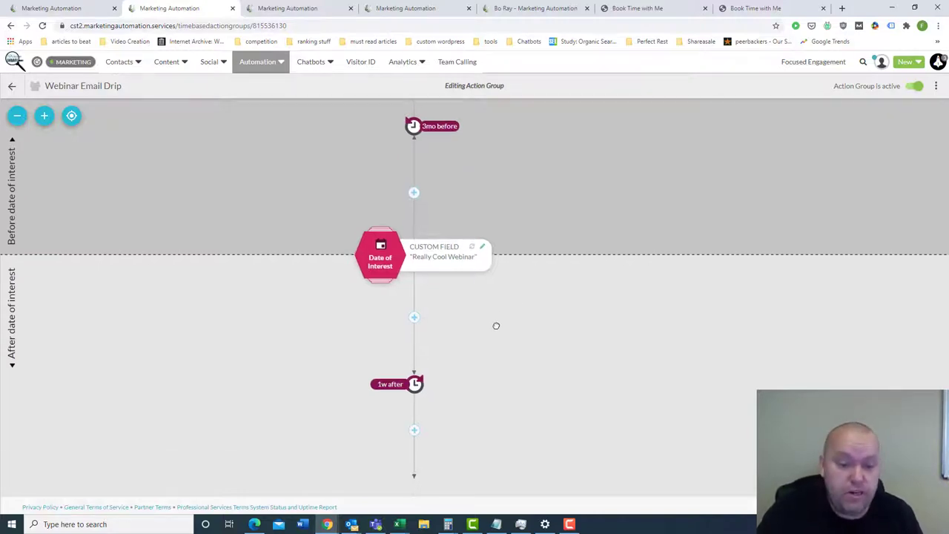
left_click_drag(498, 324, 502, 334)
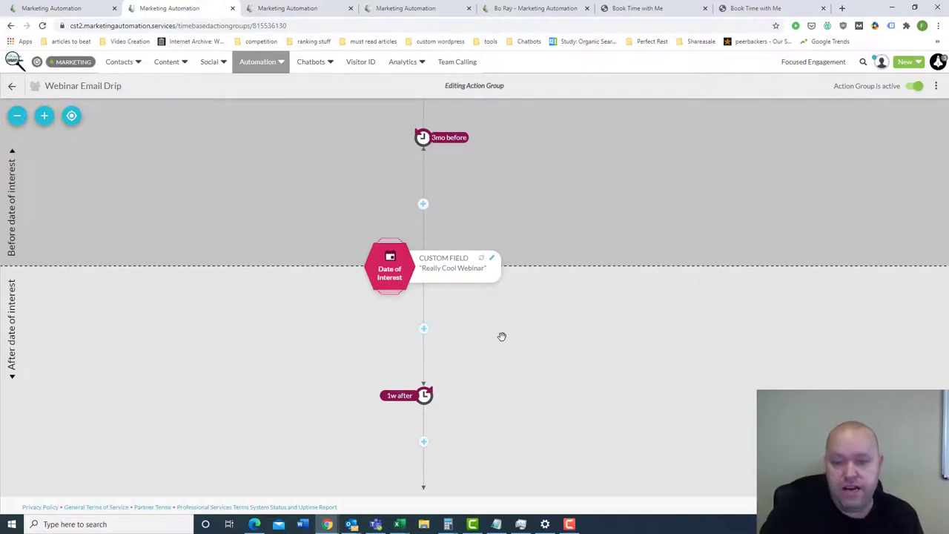
left_click_drag(502, 336, 501, 381)
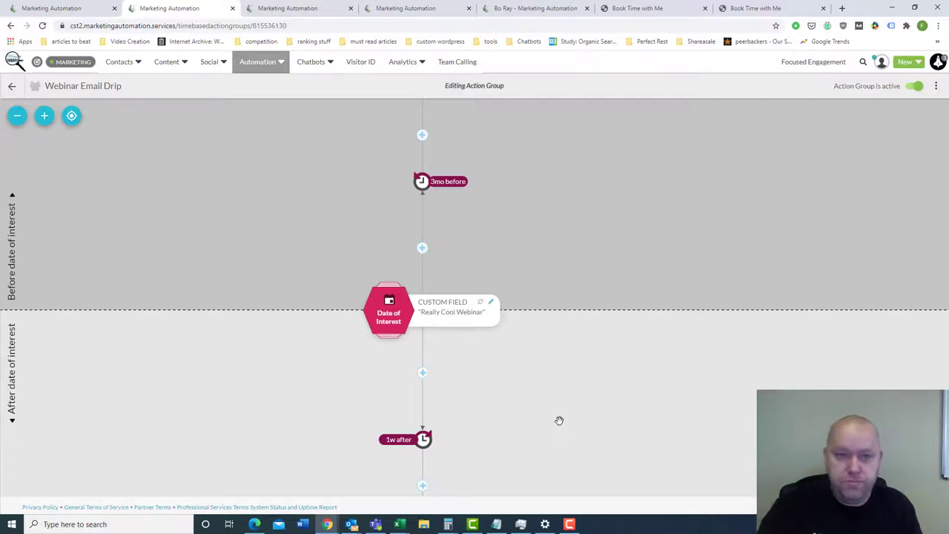
left_click(269, 63)
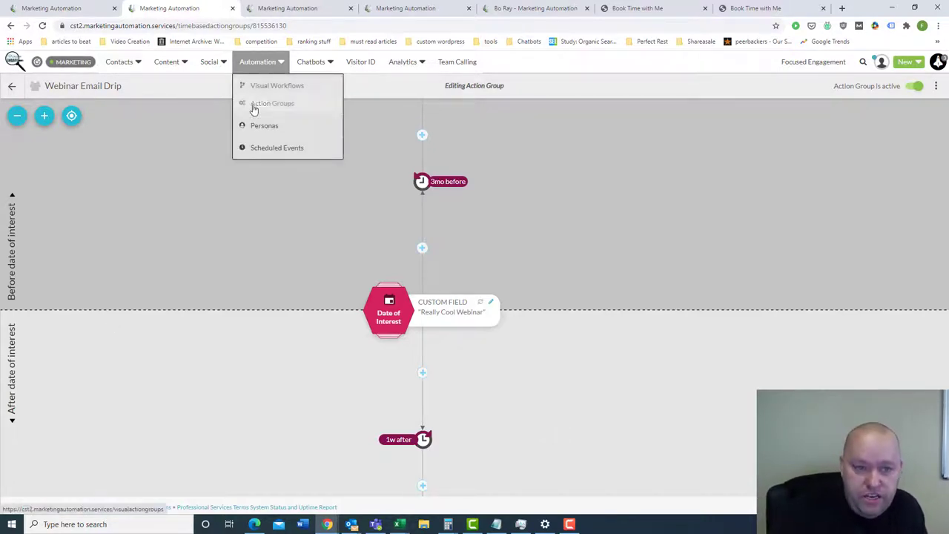
left_click(300, 10)
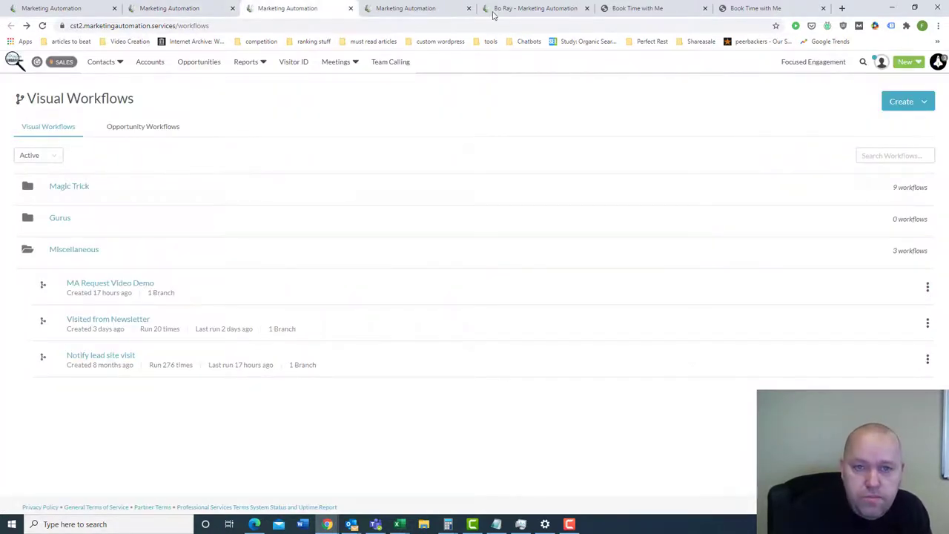
left_click(420, 11)
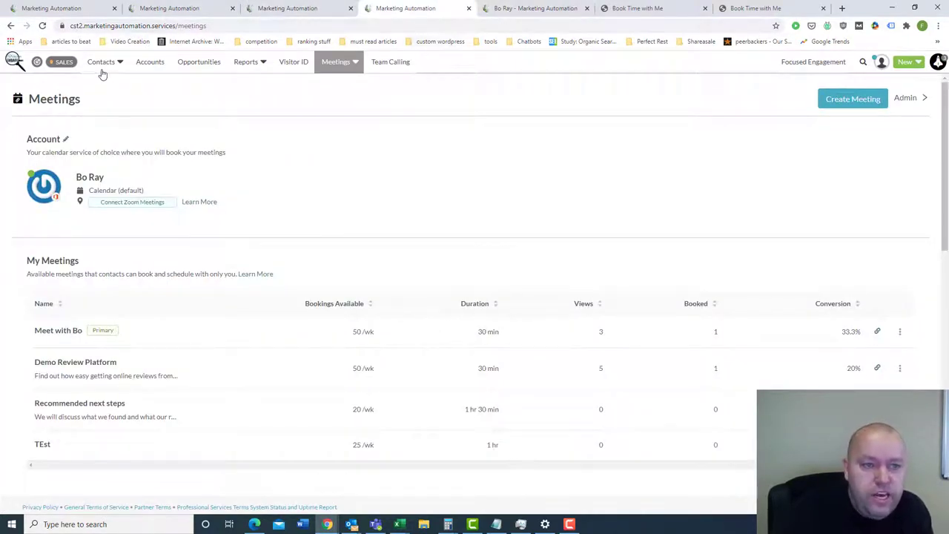
left_click(58, 65)
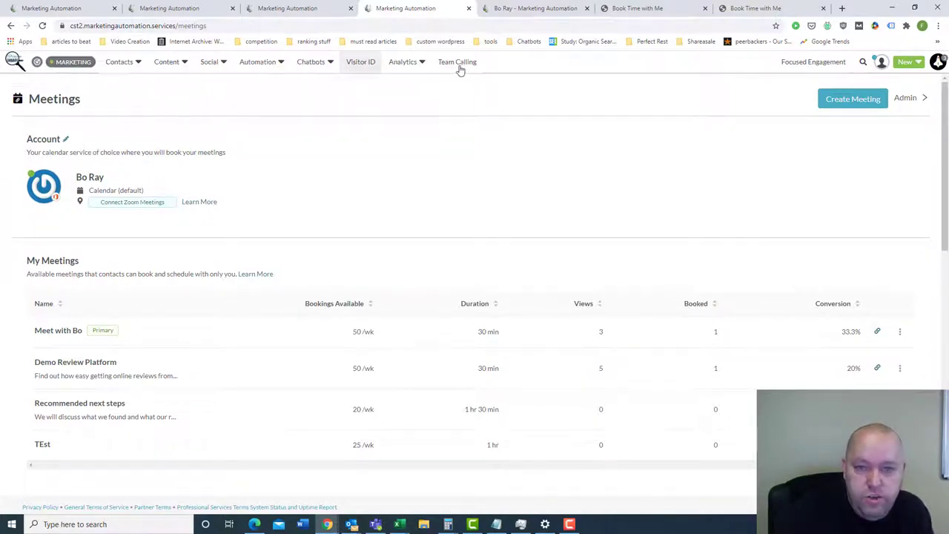
left_click(63, 64)
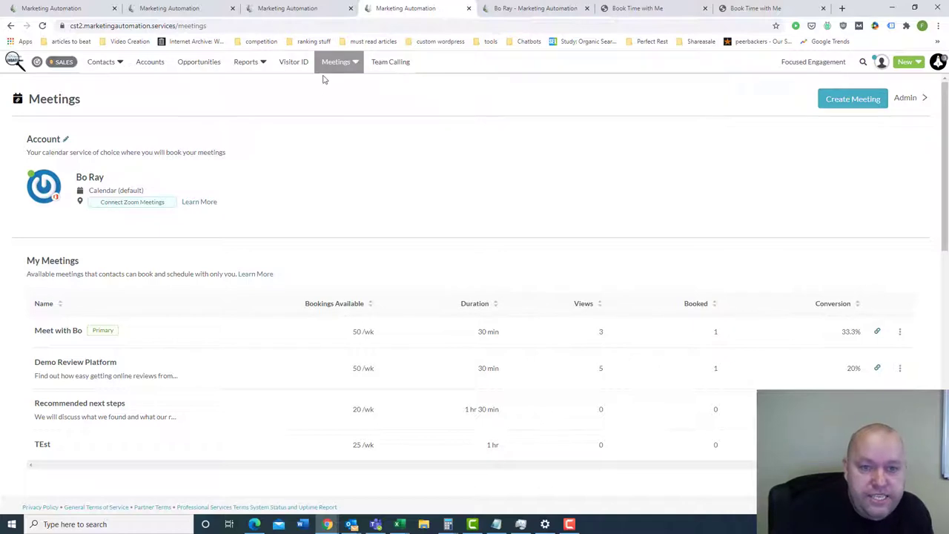
left_click(343, 63)
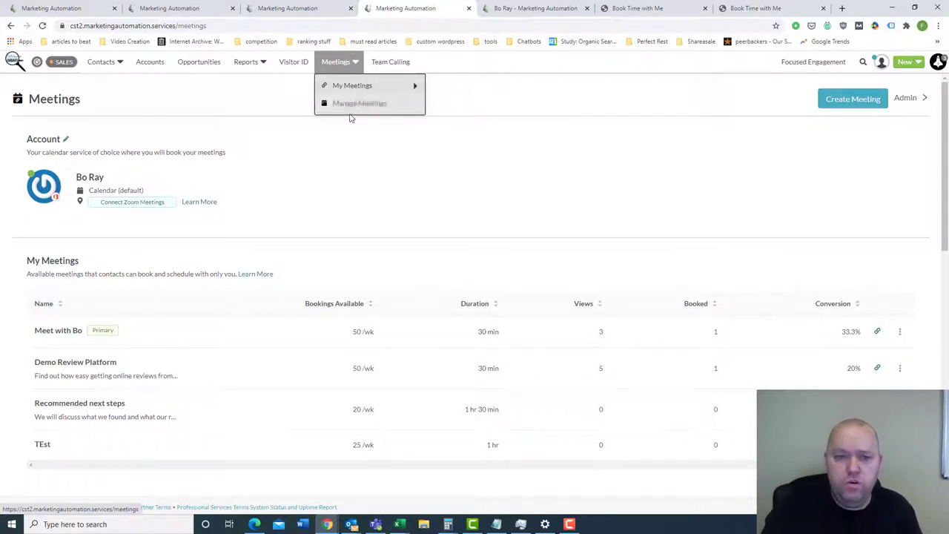
left_click(352, 108)
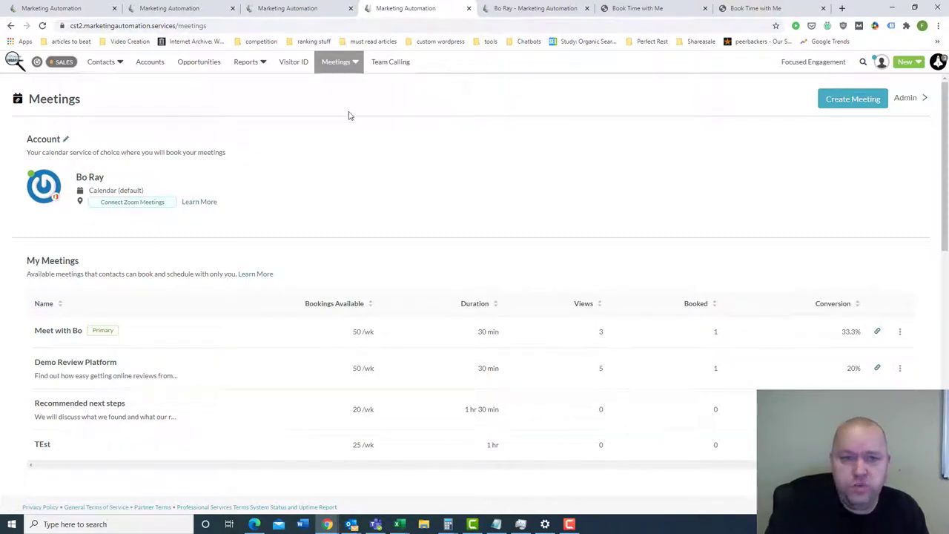
mouse_move(350, 64)
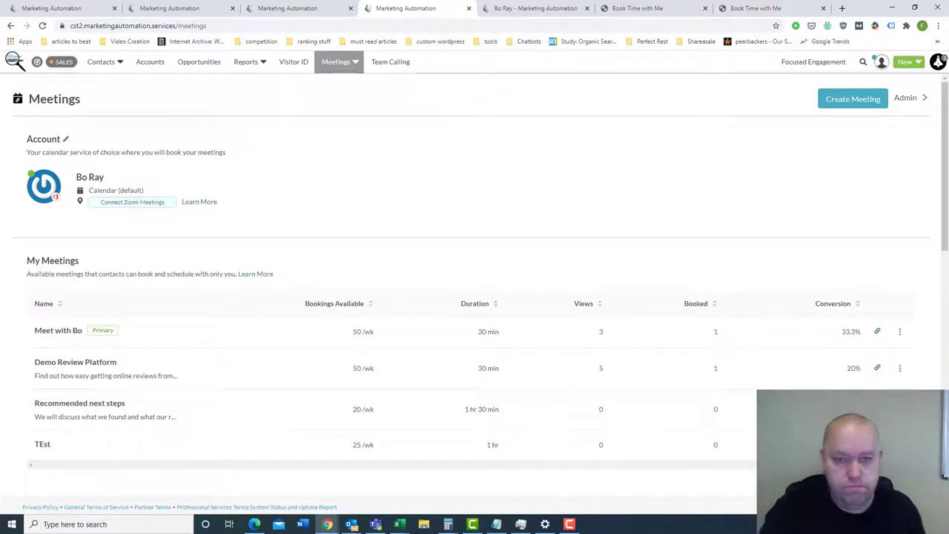
key("alt+Tab")
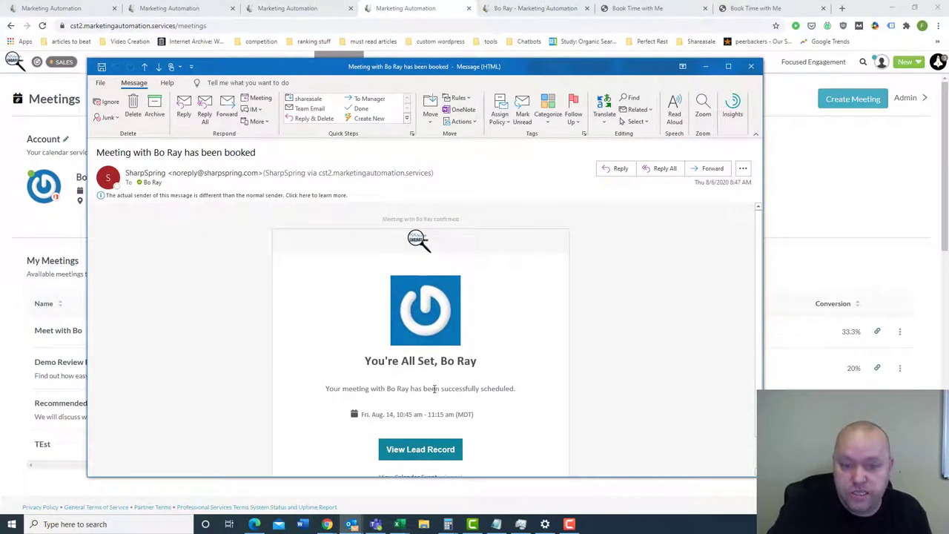
scroll(434, 387, "down", 1)
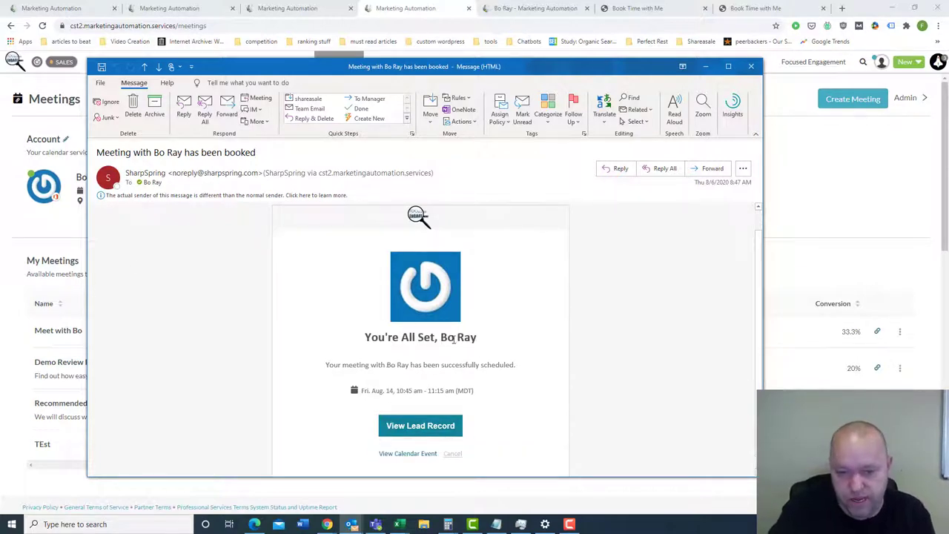
double_click(448, 340)
double_click(391, 364)
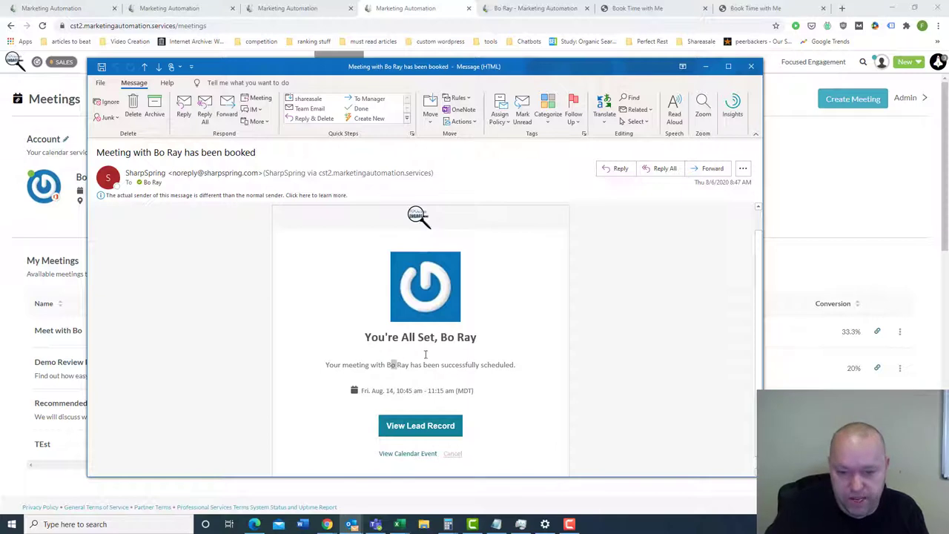
scroll(422, 348, "down", 1)
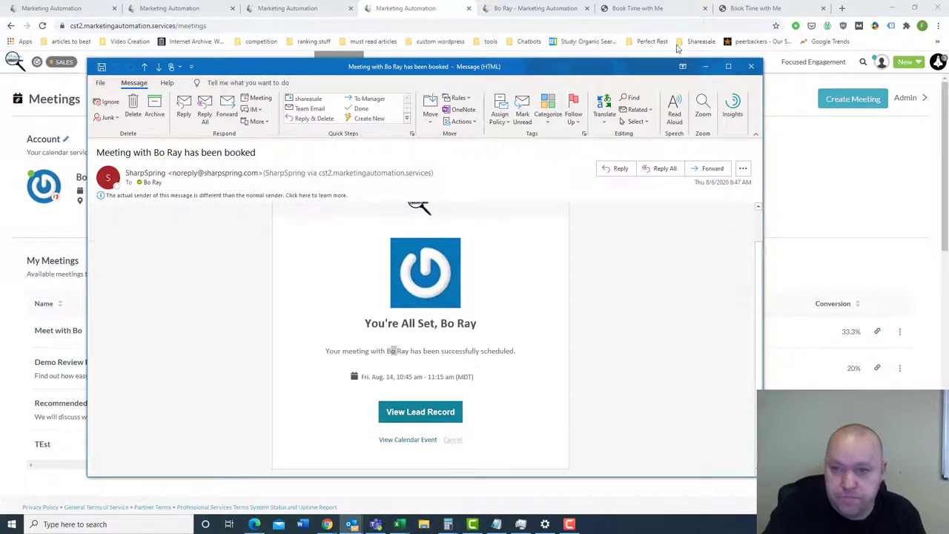
left_click(750, 66)
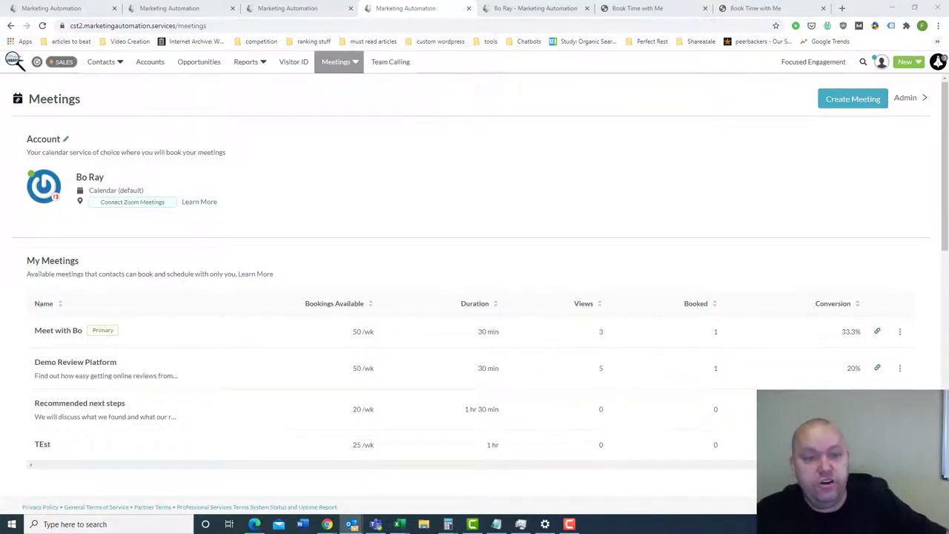
left_click(540, 8)
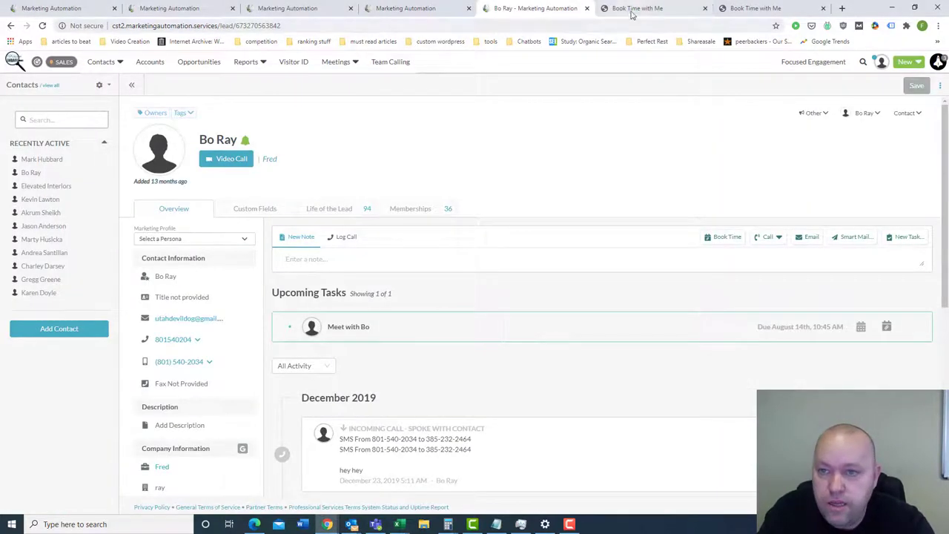
left_click(632, 10)
left_click(773, 8)
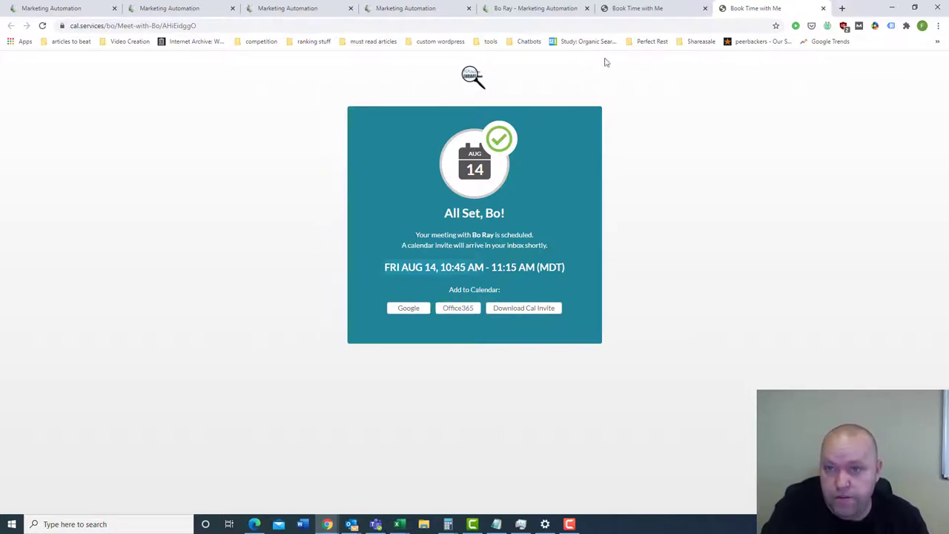
- Compare the booking calendar with the All Set, Bo! confirmation and select the booking page URL
left_click(637, 11)
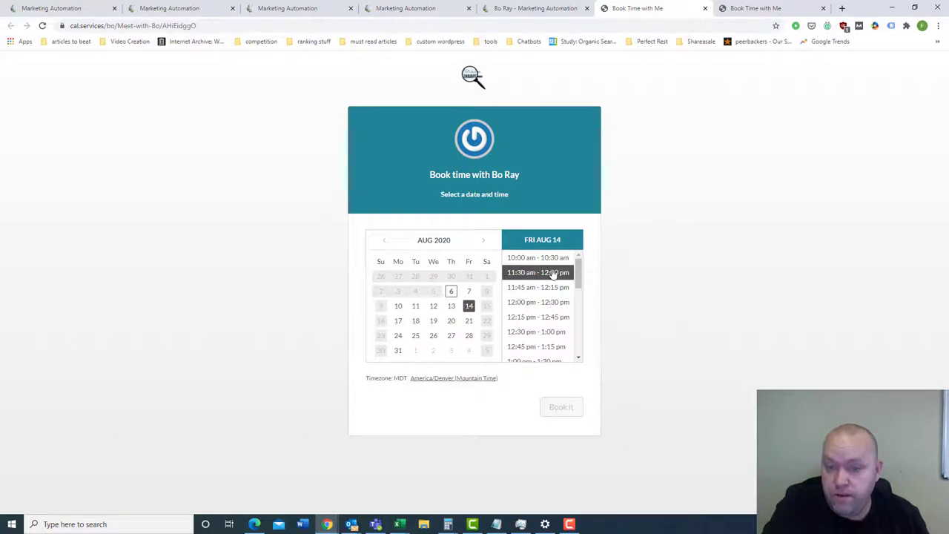
left_click(754, 8)
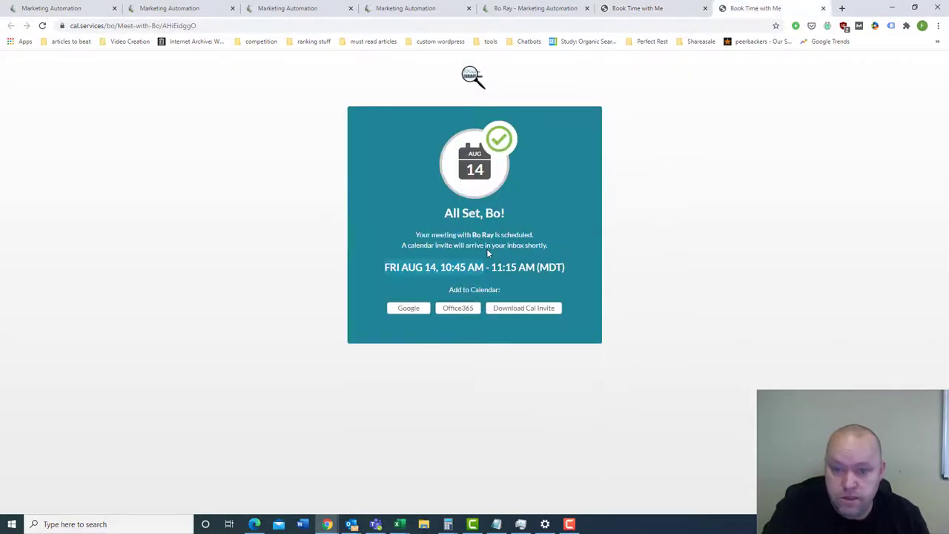
left_click(652, 9)
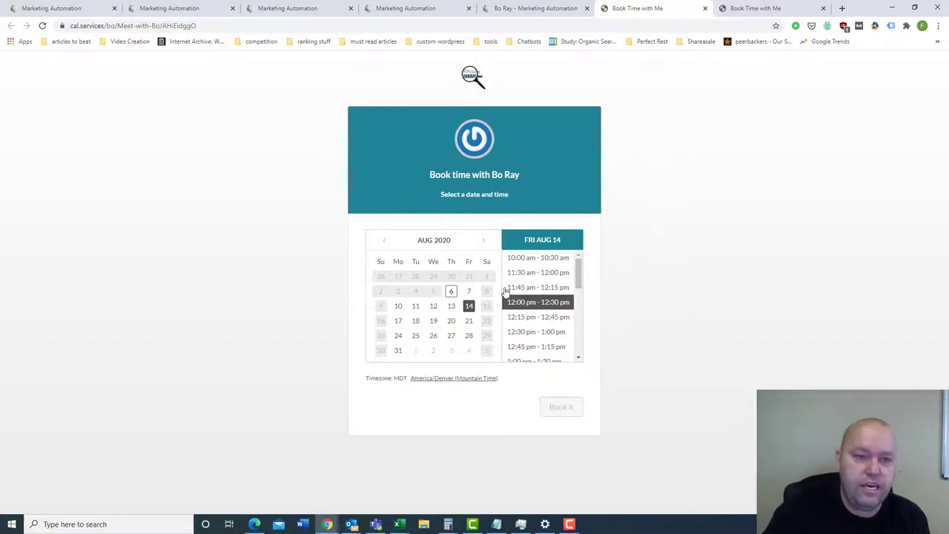
left_click(318, 22)
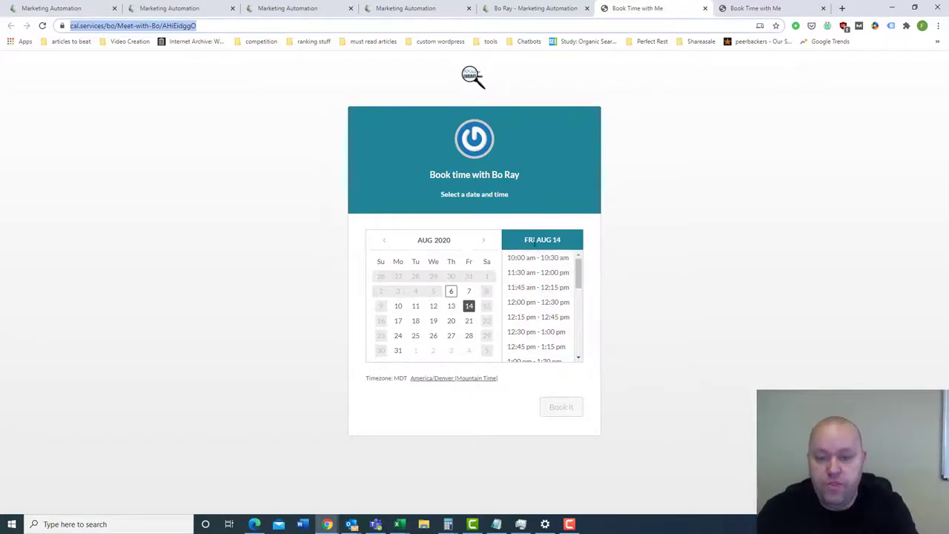
left_click(531, 10)
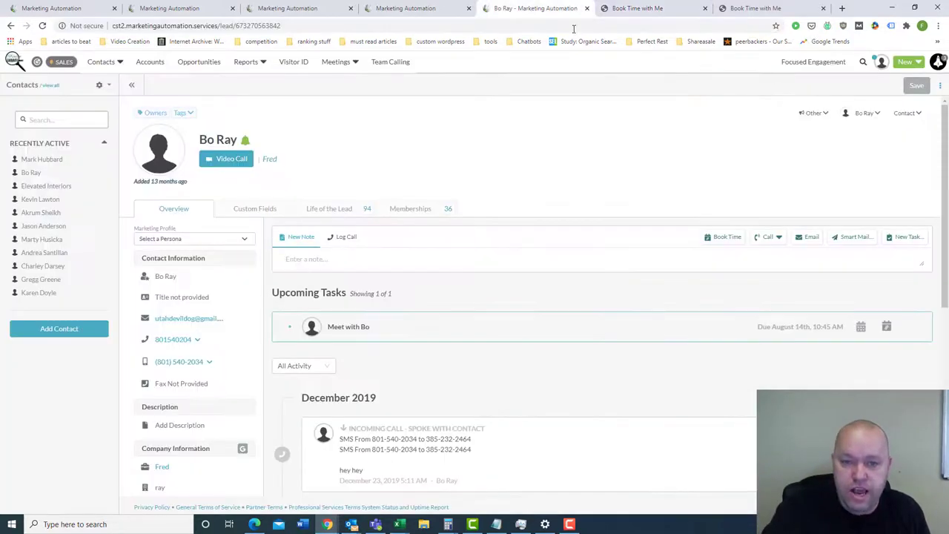
left_click(633, 8)
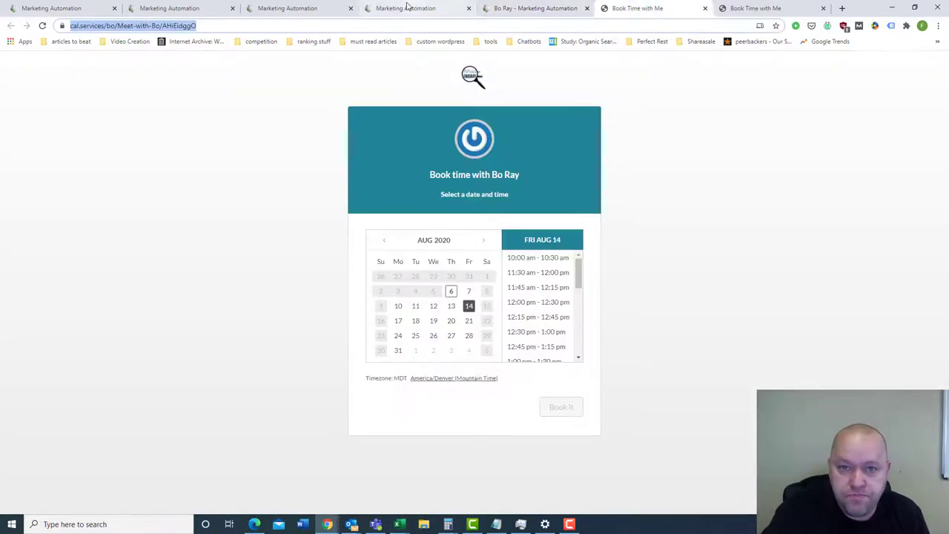
left_click(418, 9)
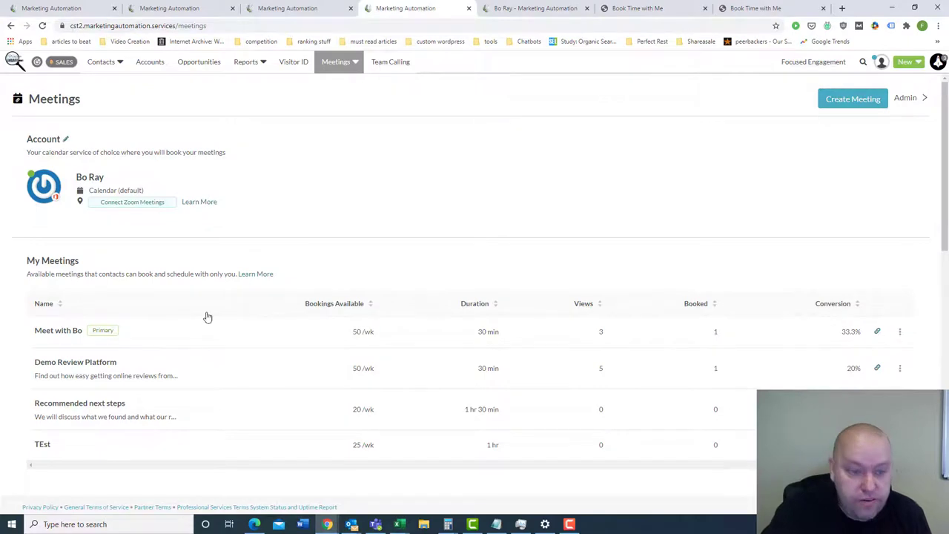
- Highlight Demo Review Platform, Recommended next steps and durations 30 min and 1 hr 30 min
scroll(214, 266, "down", 1)
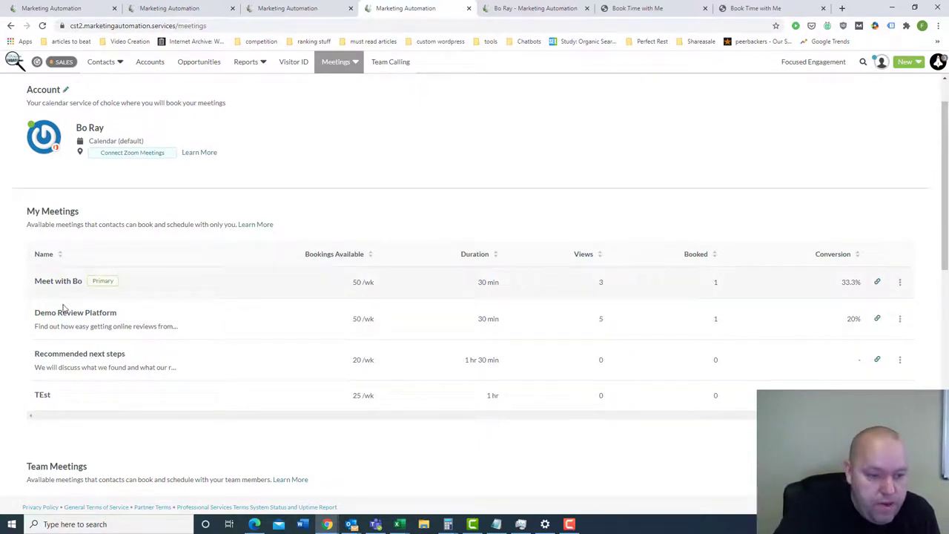
left_click_drag(45, 312, 110, 312)
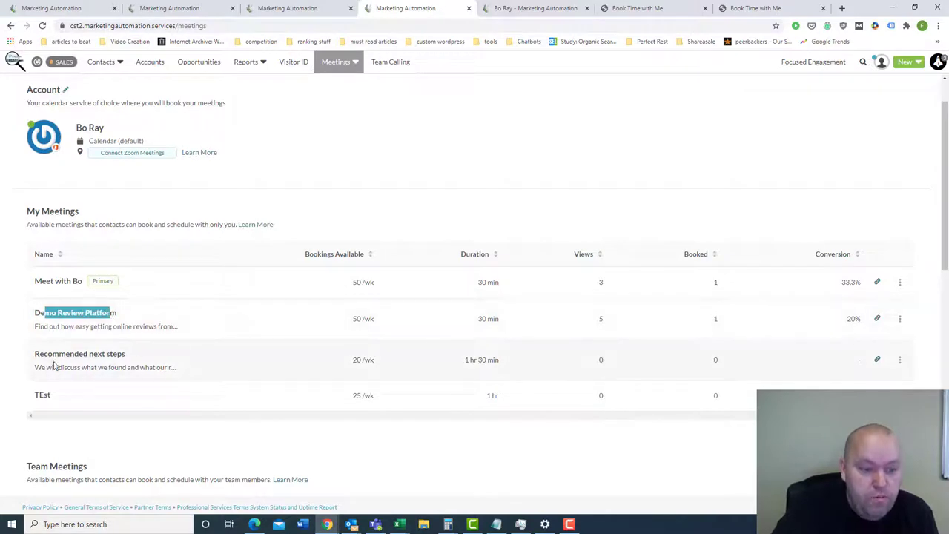
left_click_drag(34, 357, 52, 352)
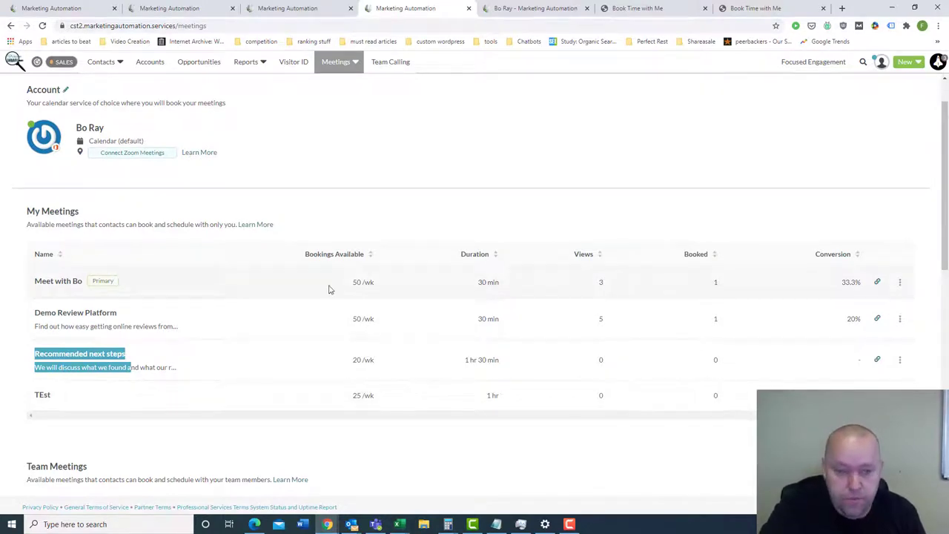
left_click_drag(480, 278, 510, 293)
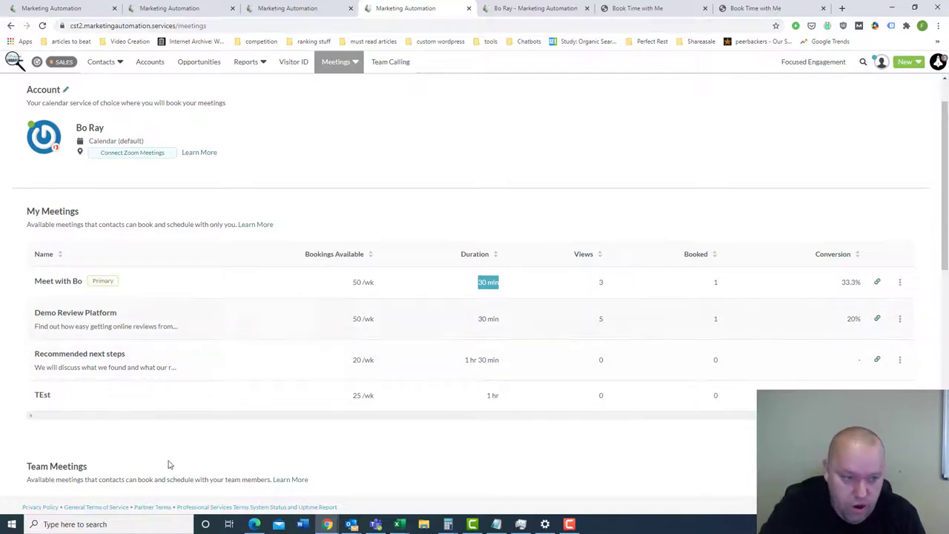
left_click_drag(465, 360, 496, 360)
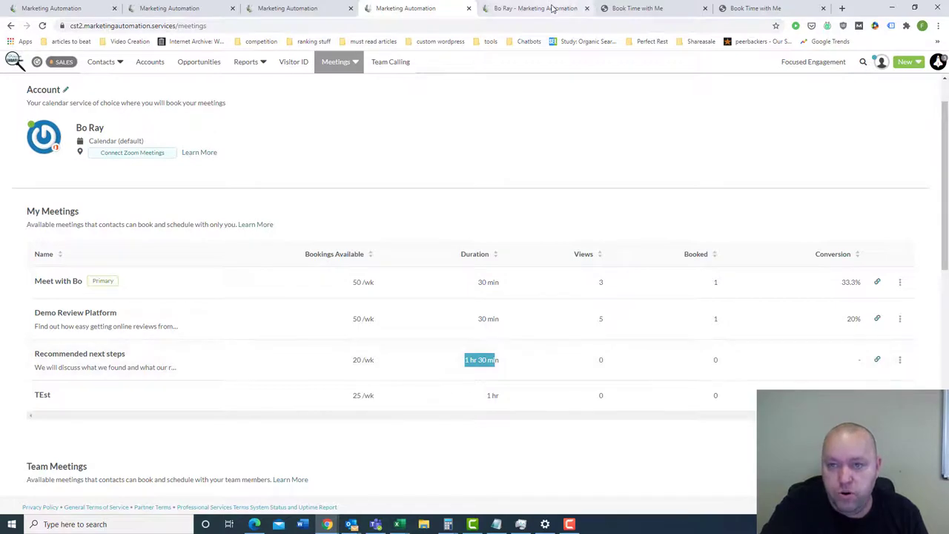
left_click_drag(480, 281, 493, 280)
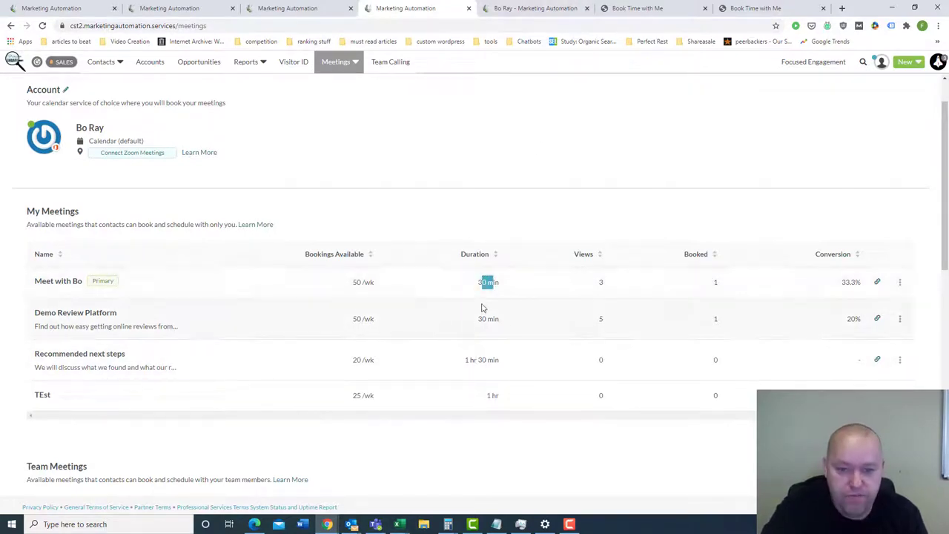
left_click(636, 9)
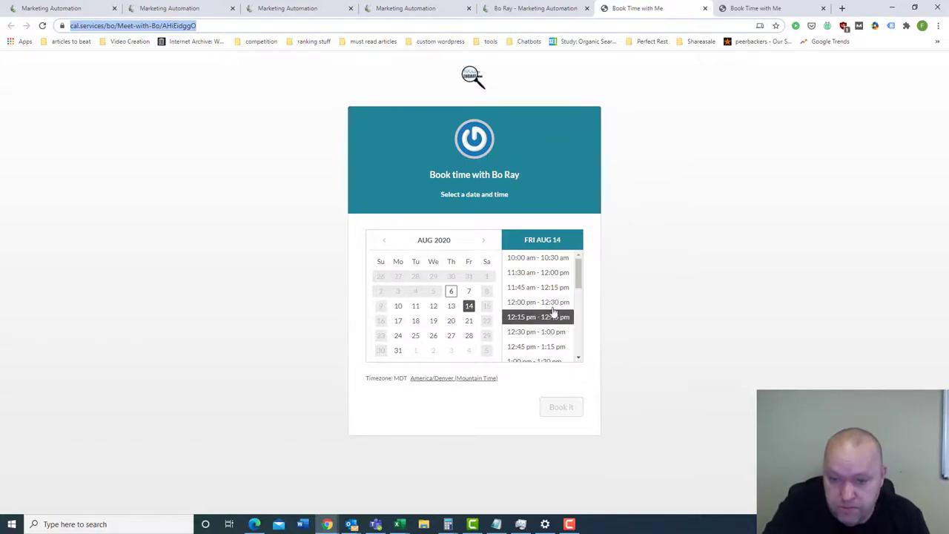
- Recheck the first meeting's 30 min duration on the Meetings page, then open the contact's record
left_click(579, 273)
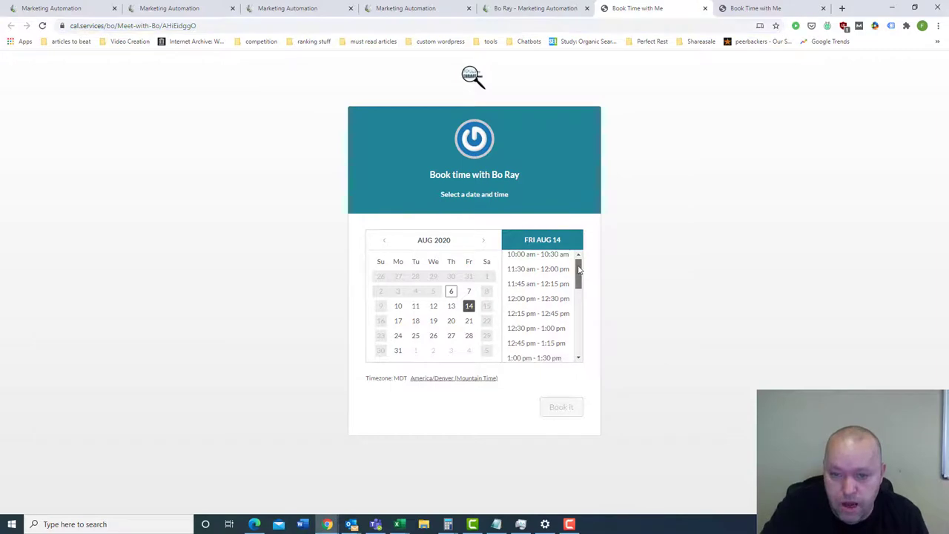
left_click(489, 7)
key("ctrl+shift+Tab")
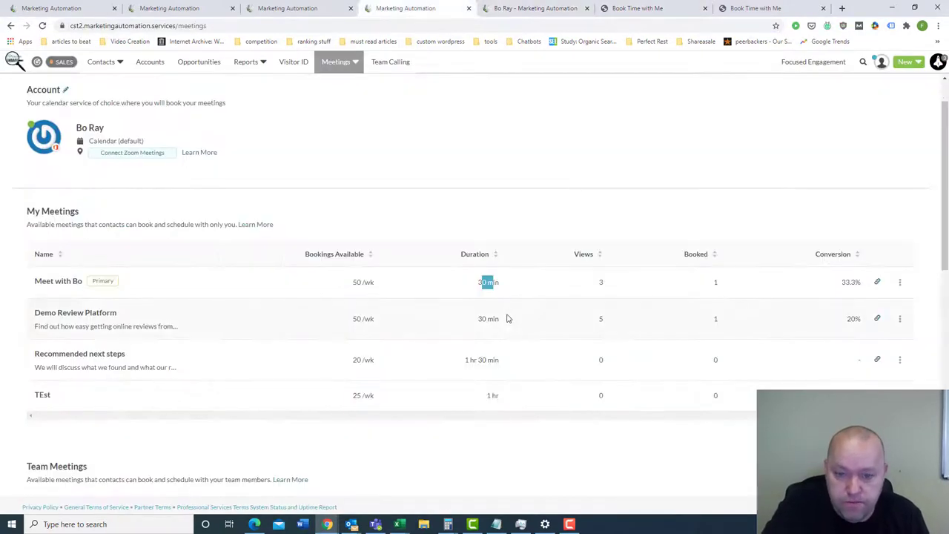
left_click(472, 286)
left_click_drag(489, 283, 477, 286)
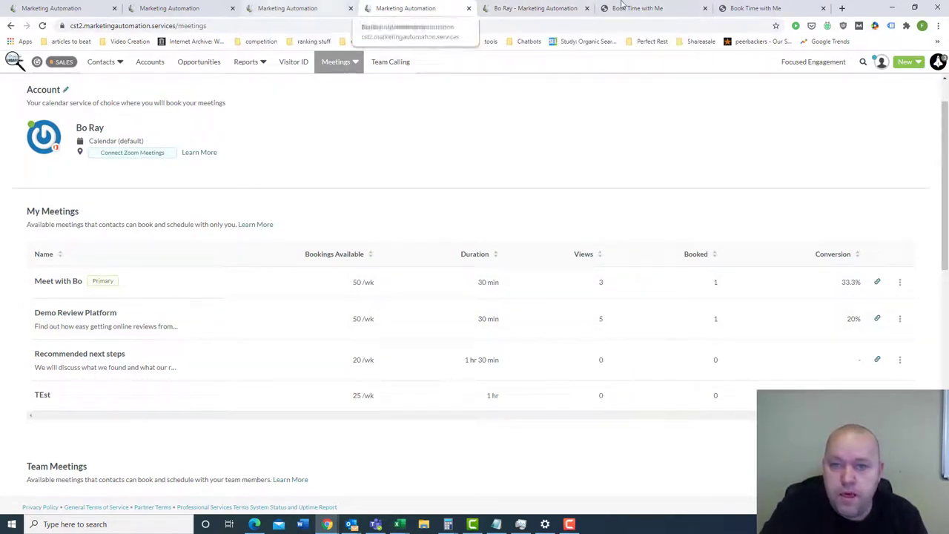
left_click(556, 9)
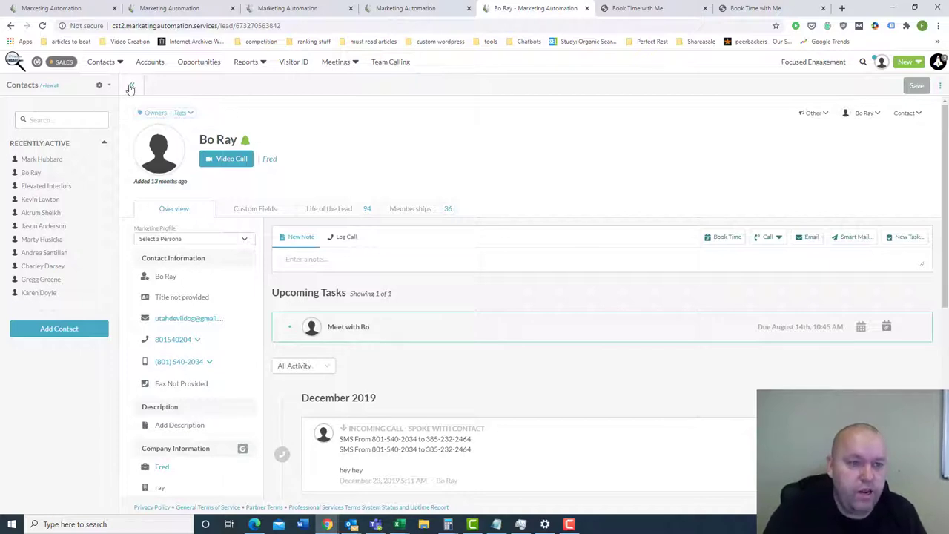
- Look over the contact's SMS activity in the timeline, then start an empty note on the record
left_click(104, 62)
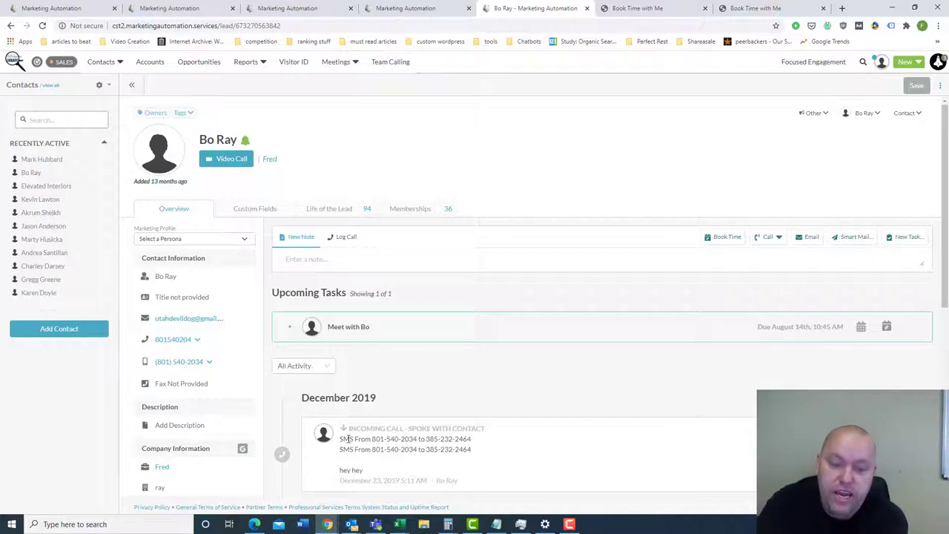
left_click_drag(345, 438, 356, 442)
scroll(365, 447, "down", 1)
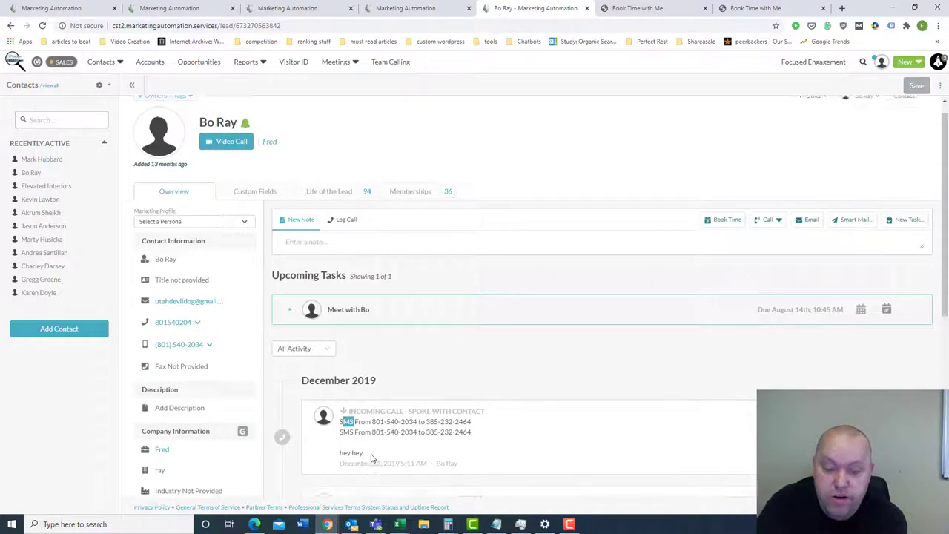
left_click(348, 400)
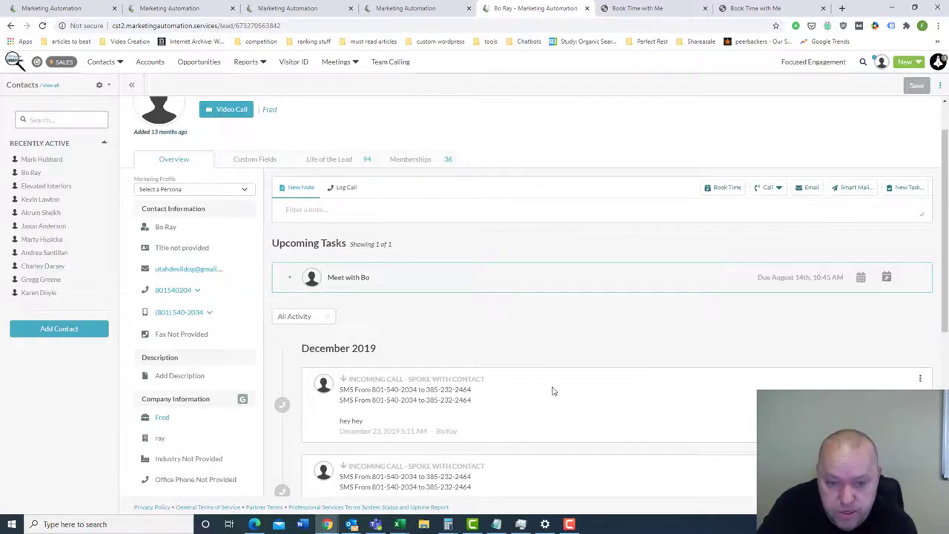
scroll(532, 395, "up", 2)
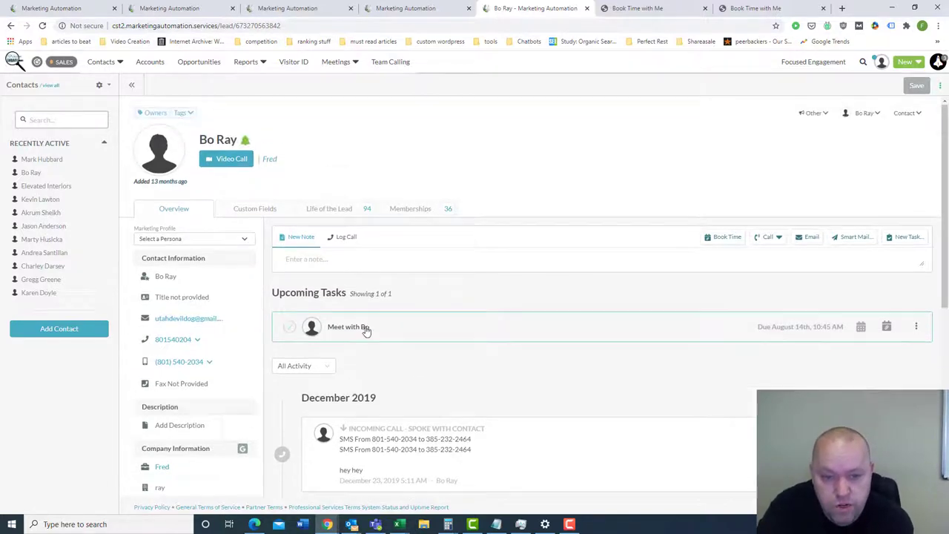
left_click(423, 259)
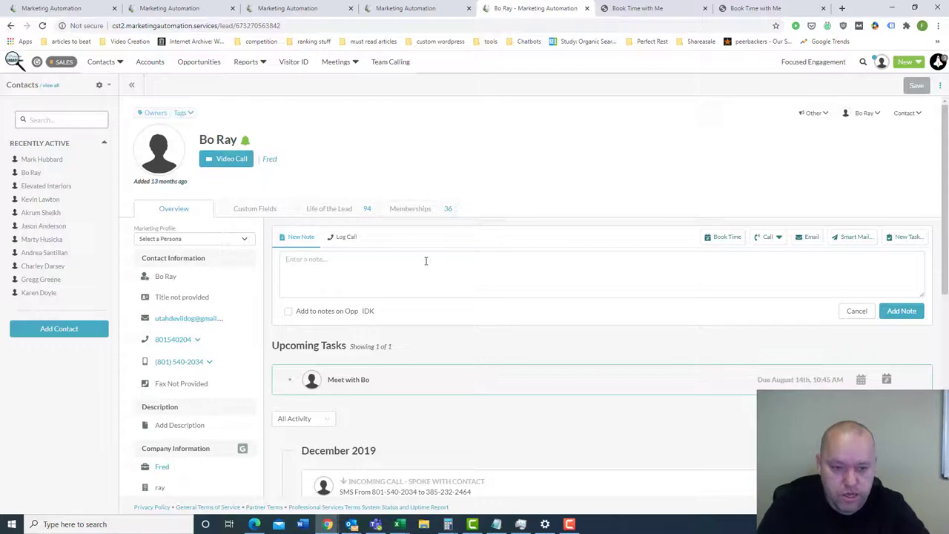
- Add the note 'Had a great conversation. Talked about dogs.' to the contact's timeline
type("Had a g reat conv")
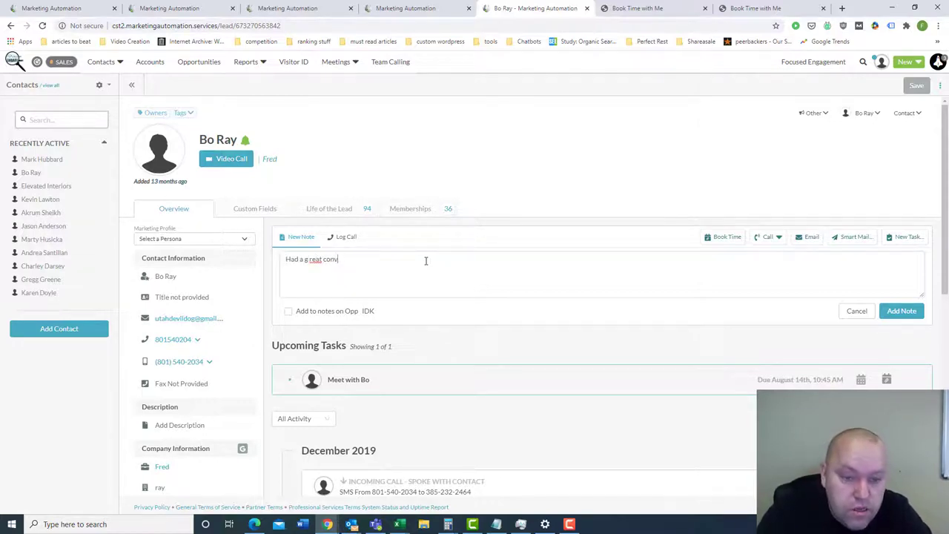
key("BackSpace")
key("BackSpace")
key("BackSpace")
key("BackSpace")
key("BackSpace")
key("BackSpace")
key("BackSpace")
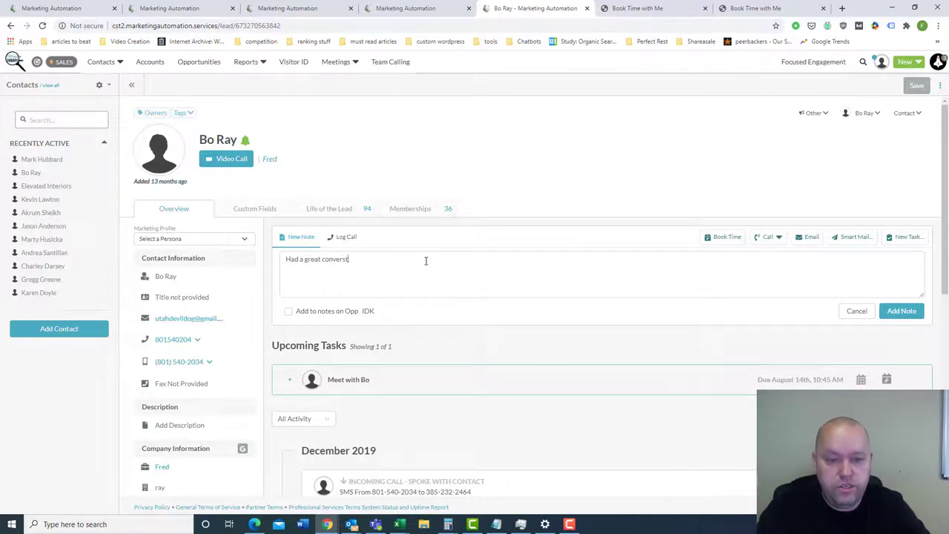
type("n.")
key("BackSpace")
key("BackSpace")
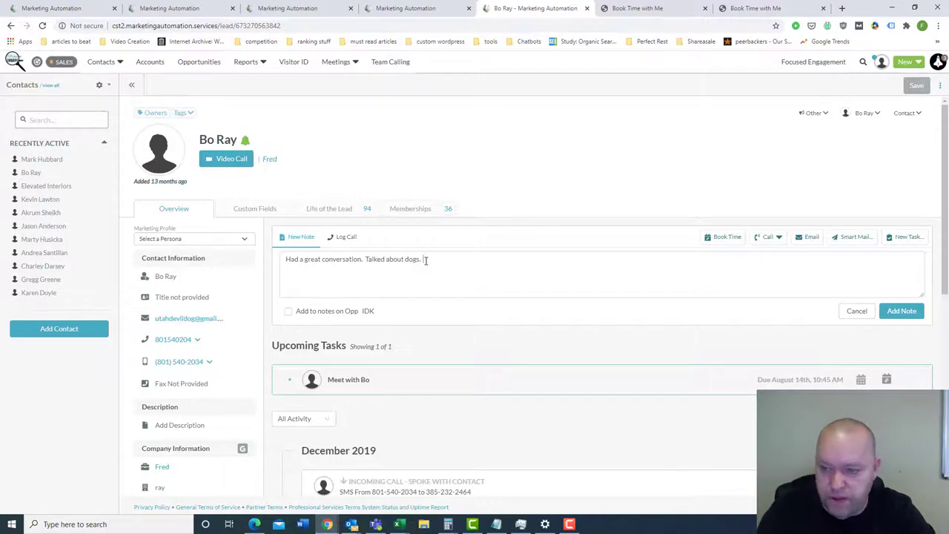
left_click(899, 312)
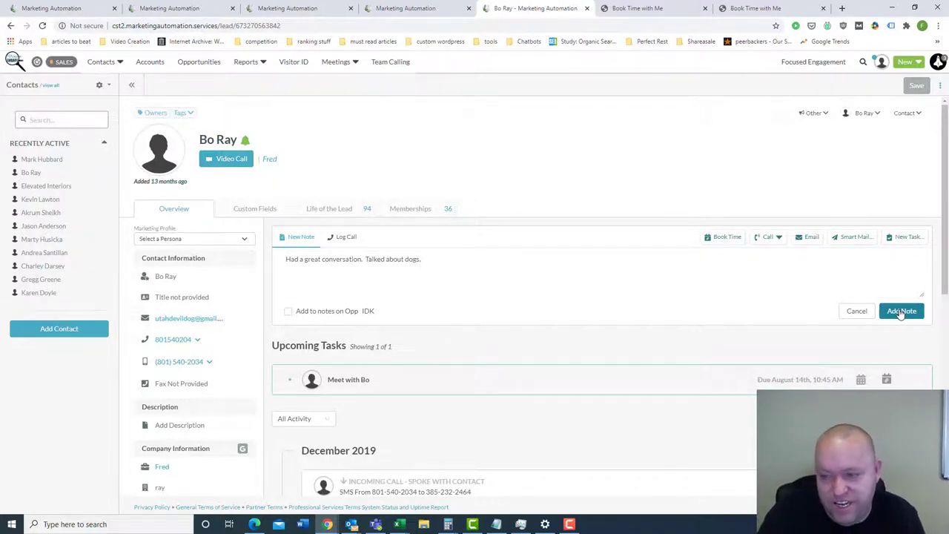
left_click(900, 312)
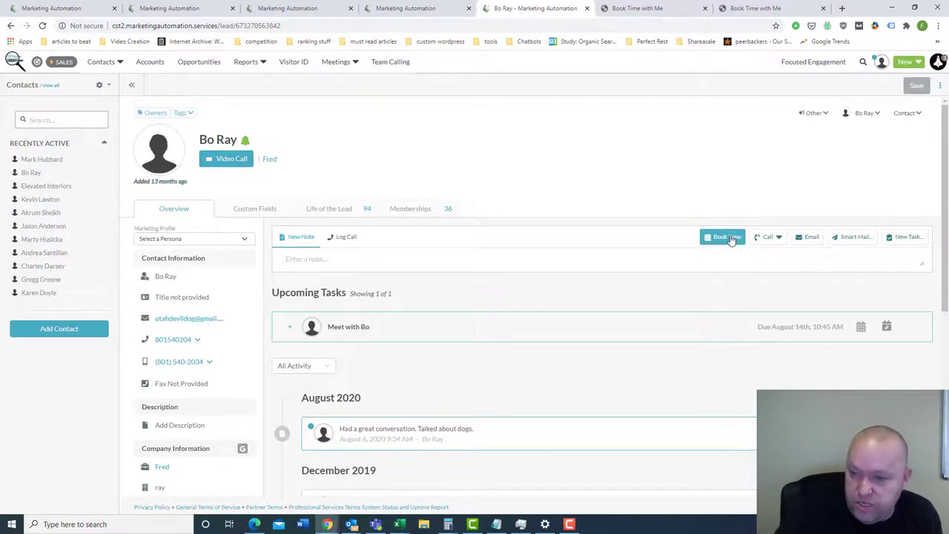
- Open a blank Outlook email to the contact, move it aside, and return to the browser record
left_click(818, 260)
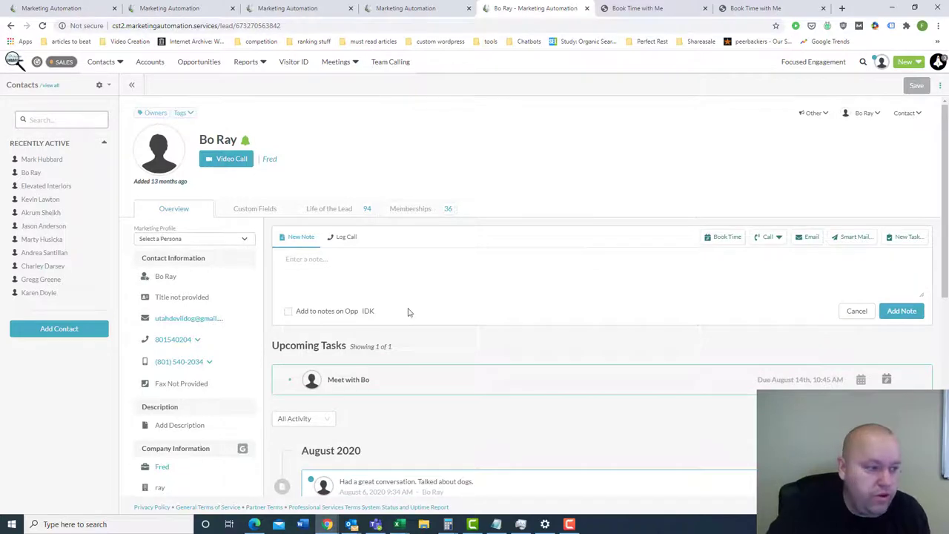
left_click(809, 238)
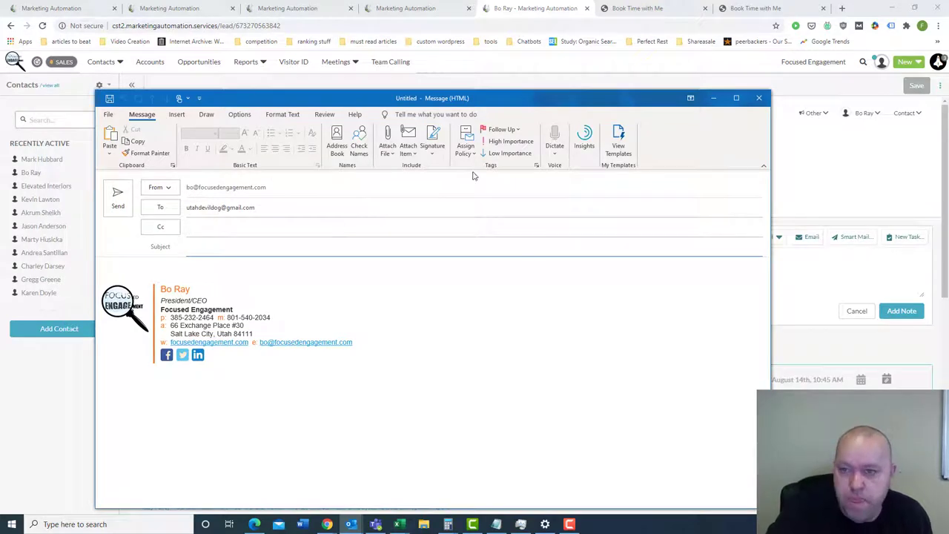
left_click_drag(688, 102, 0, 104)
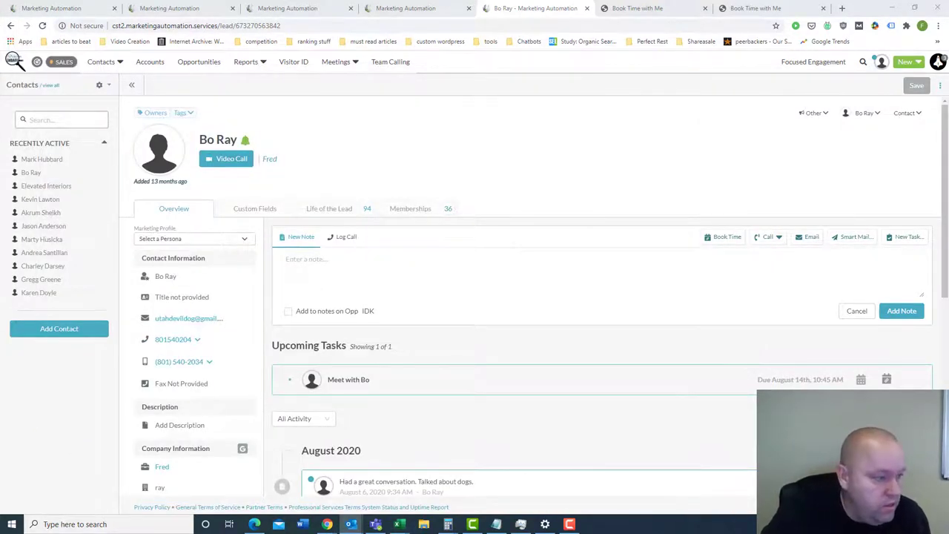
key("alt+Tab")
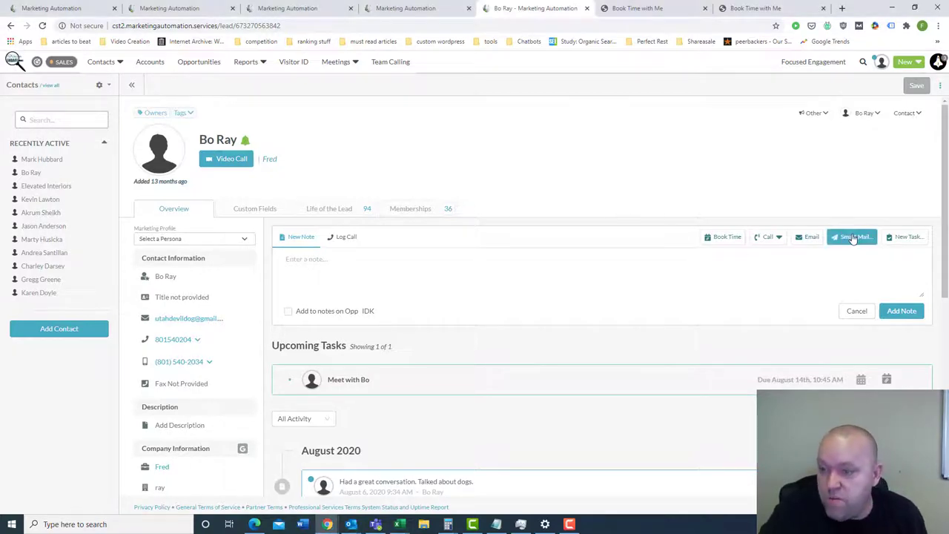
- Quick Send the MA Recorded Demo First Email Smart Mail to the contact and dismiss the confirmation
left_click(853, 237)
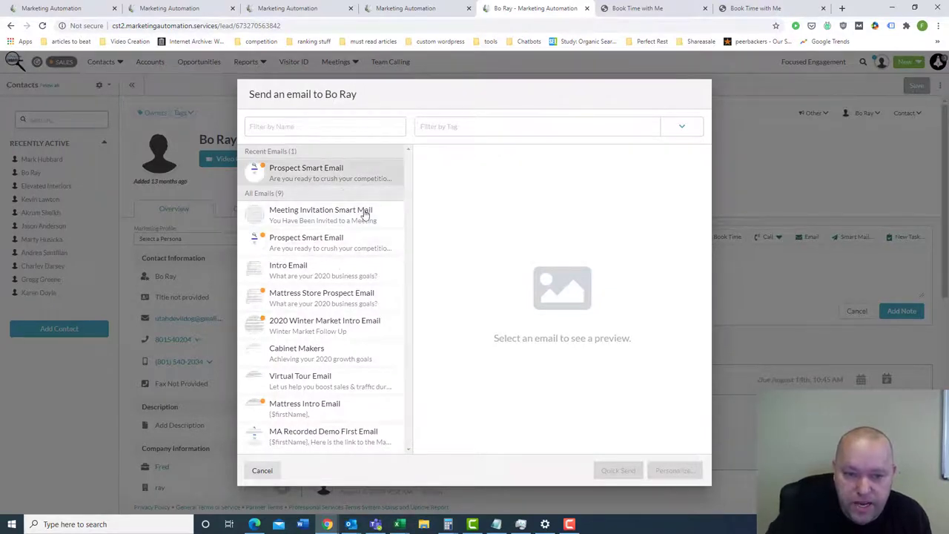
left_click(348, 441)
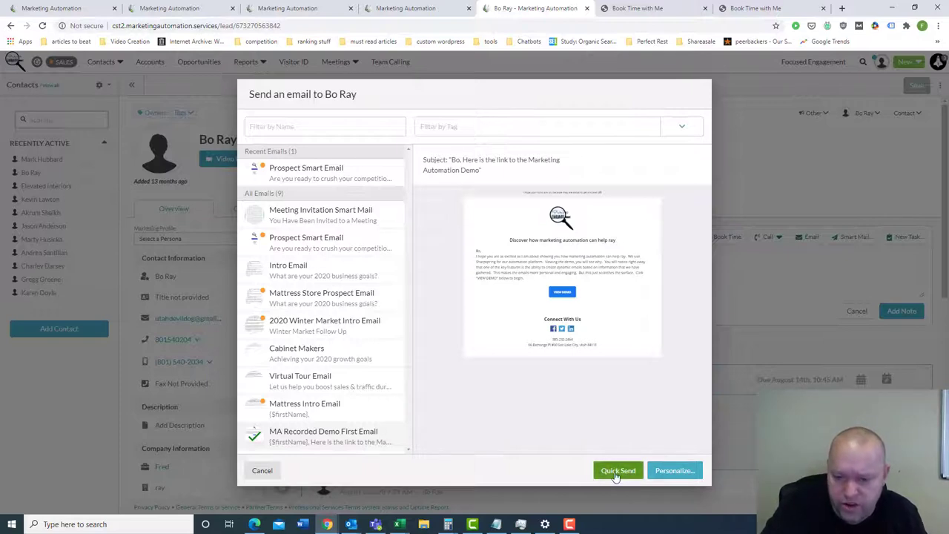
left_click(615, 473)
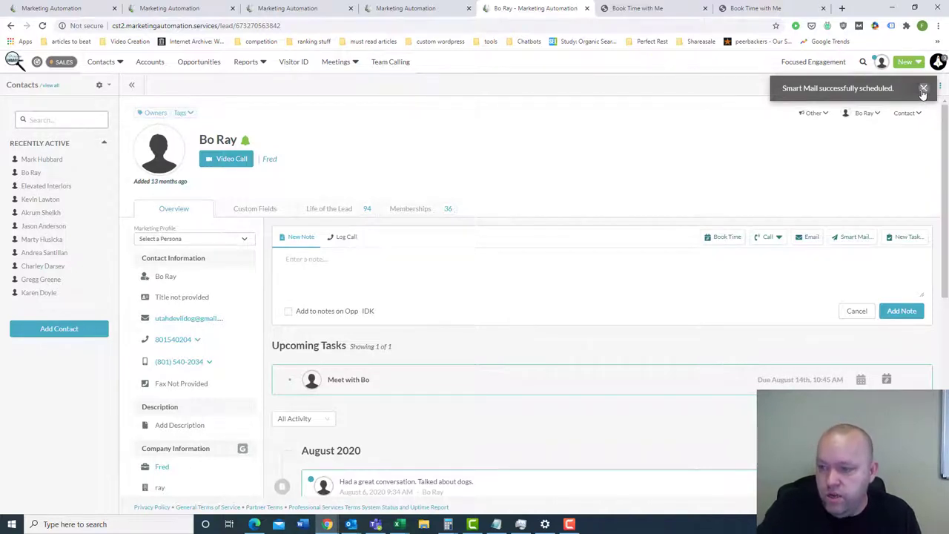
left_click(922, 89)
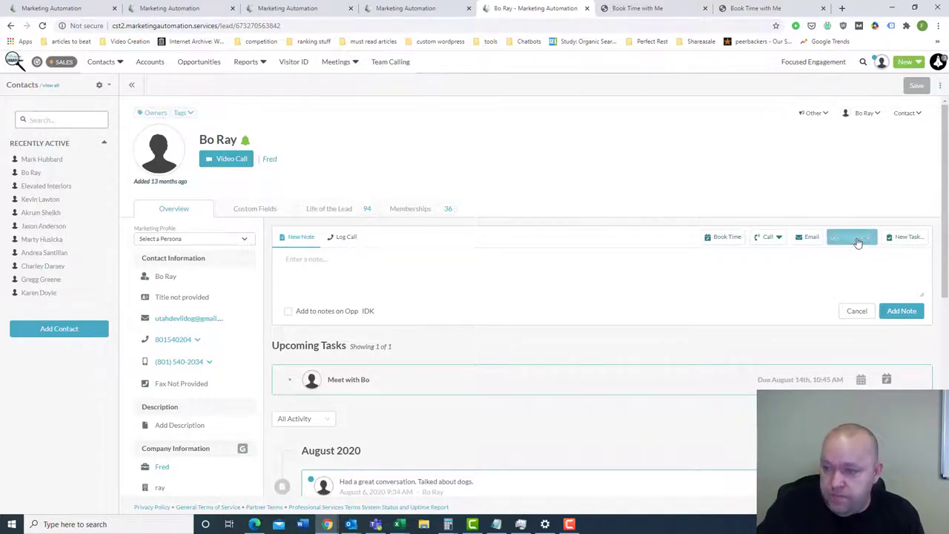
- Personalize the MA Recorded Demo First Email and schedule it As Soon as Possible to the contact
left_click(854, 237)
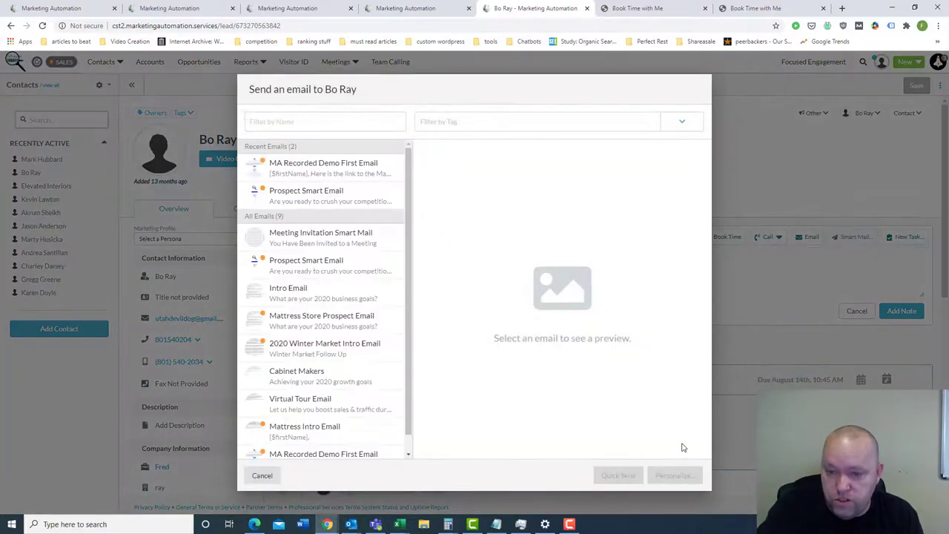
scroll(304, 437, "down", 2)
left_click(313, 441)
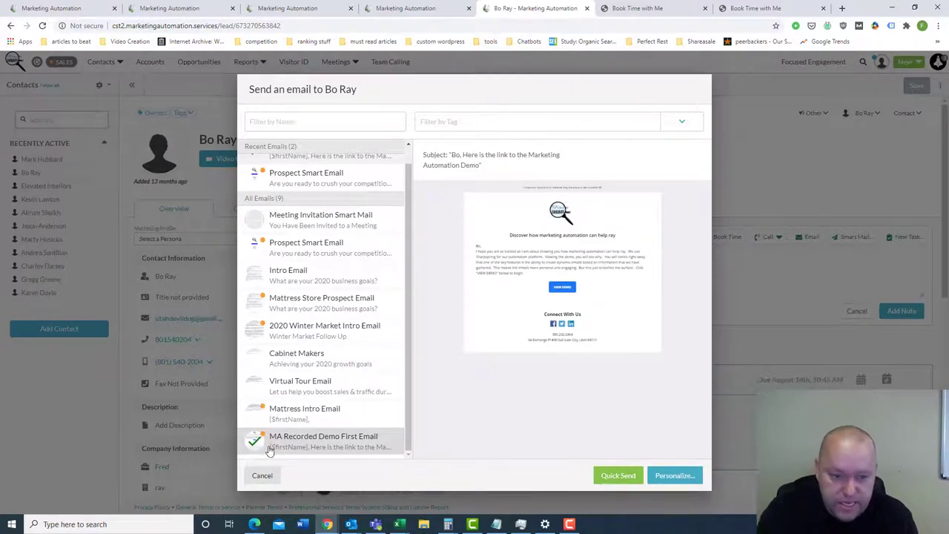
left_click(675, 479)
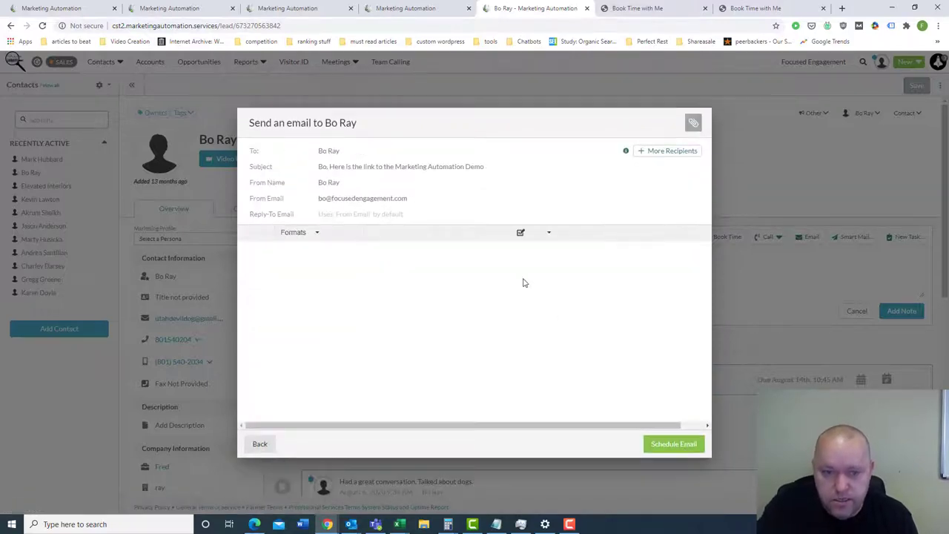
scroll(437, 335, "down", 1)
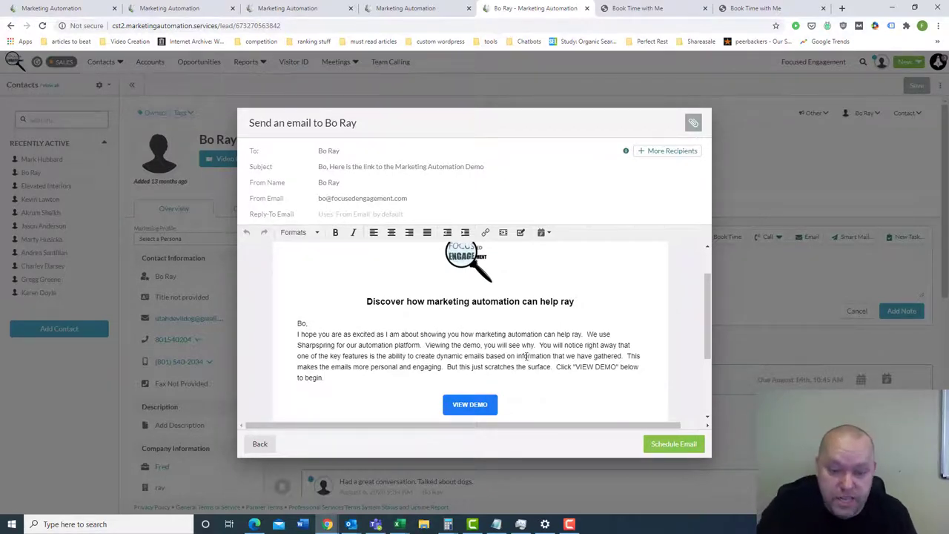
left_click(673, 445)
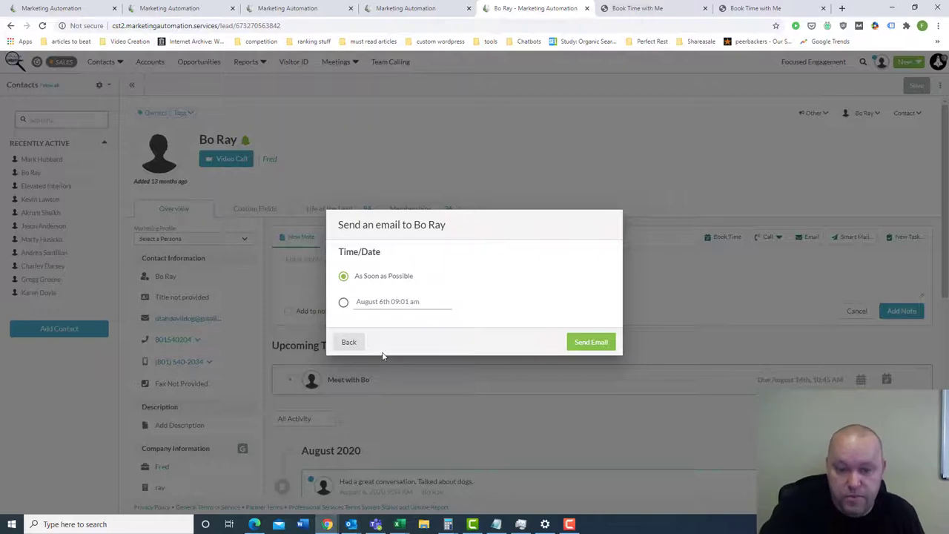
left_click(590, 344)
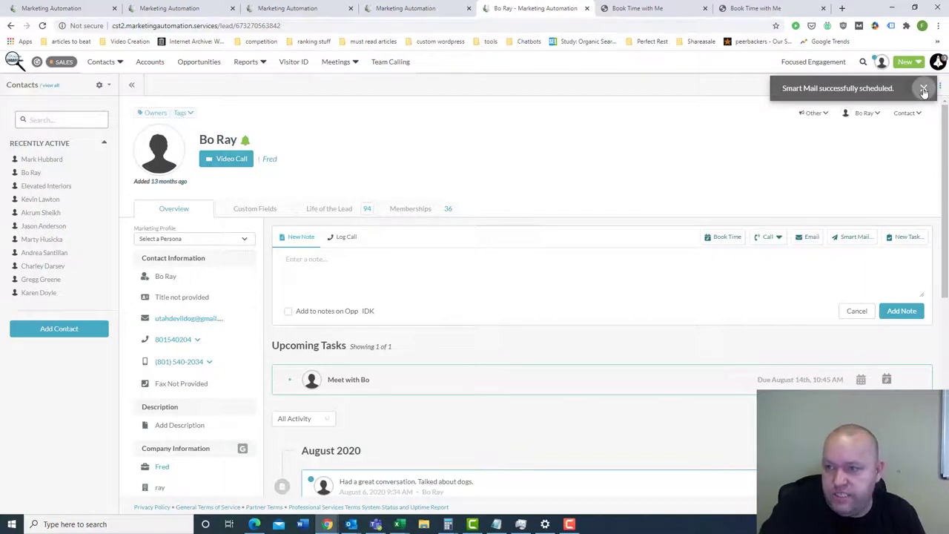
left_click(924, 90)
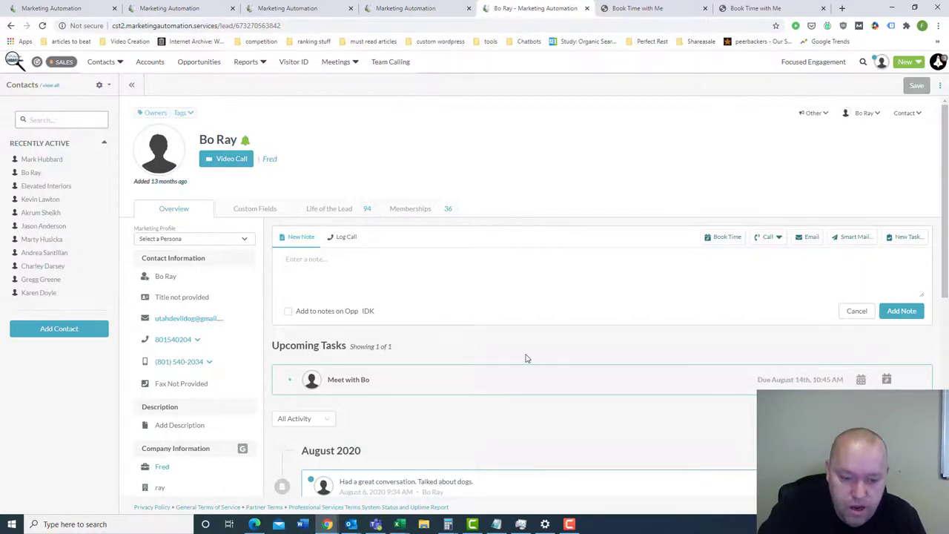
- Open a new task form, browse the task types, and close it without saving any task
scroll(516, 348, "down", 1)
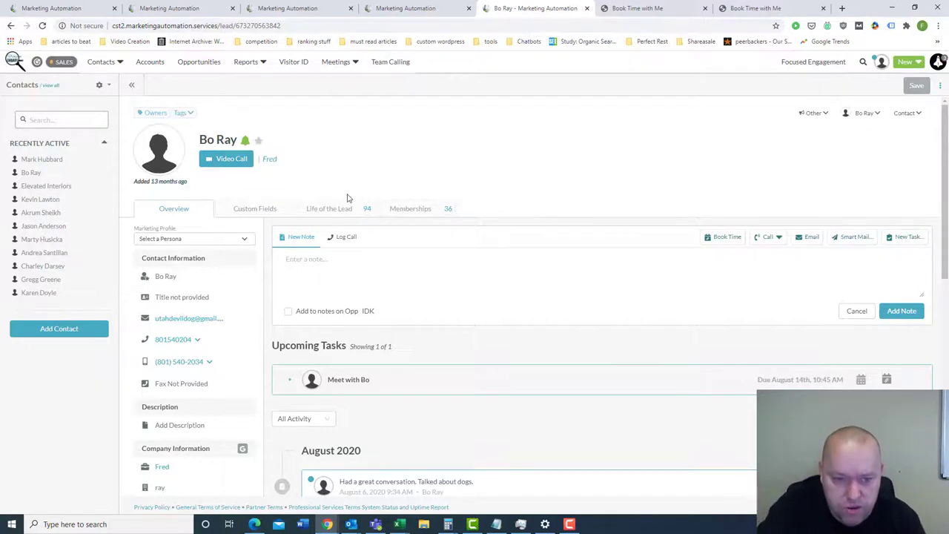
left_click(901, 235)
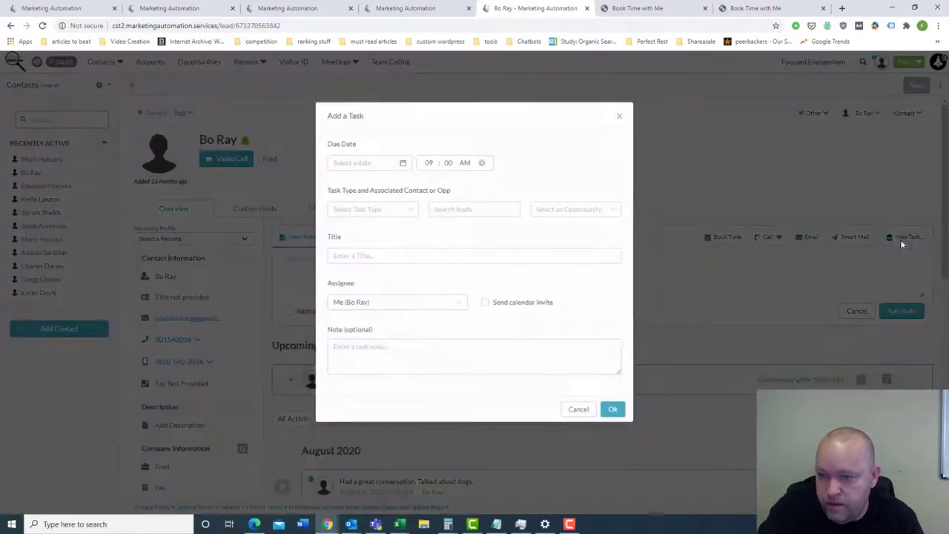
left_click(404, 210)
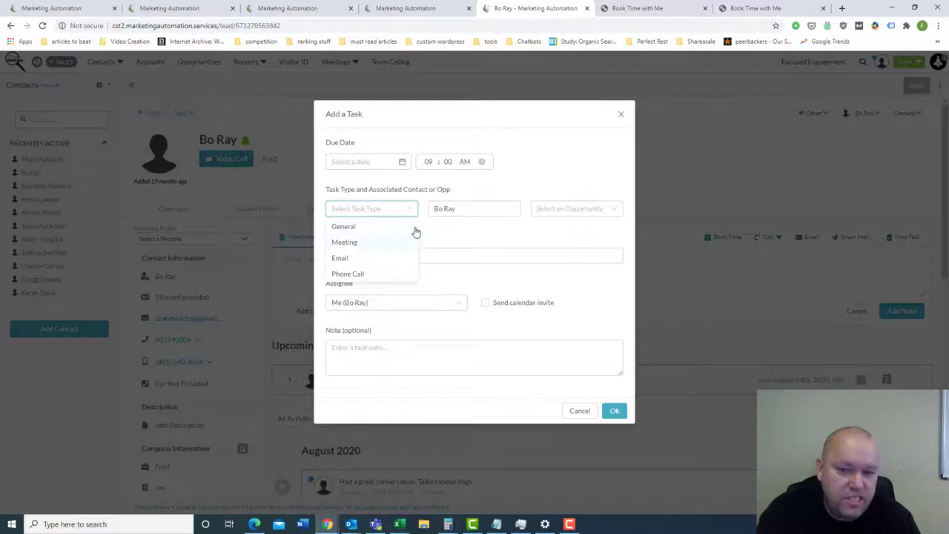
left_click(524, 155)
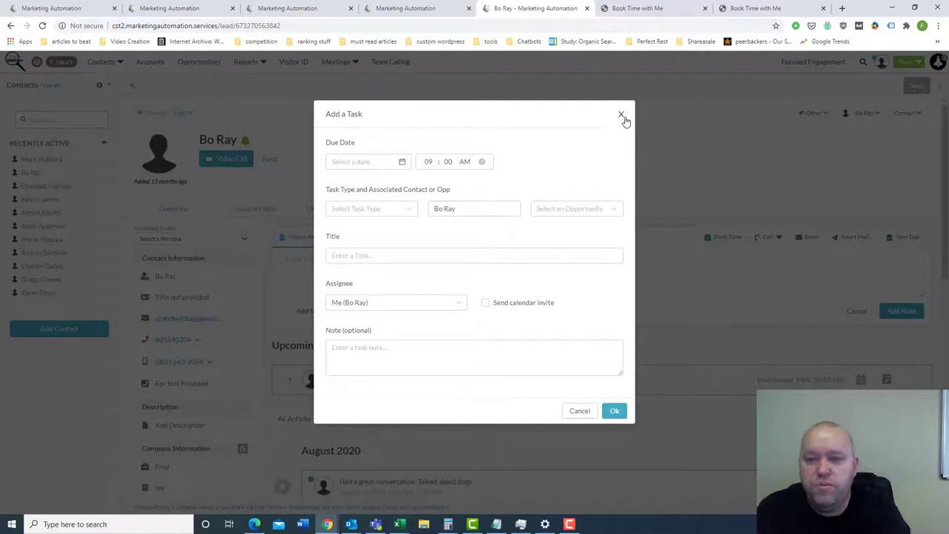
left_click(621, 116)
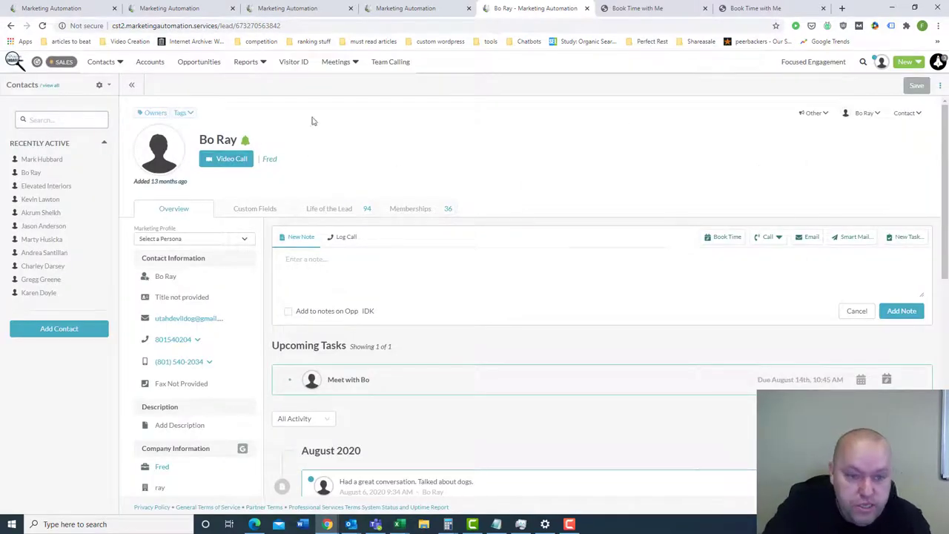
left_click(275, 210)
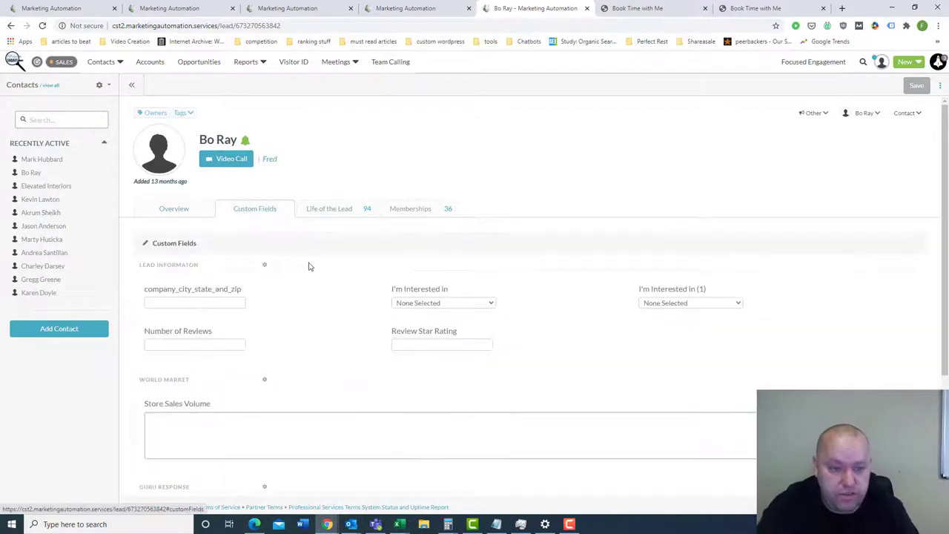
scroll(323, 259, "down", 2)
scroll(338, 321, "down", 1)
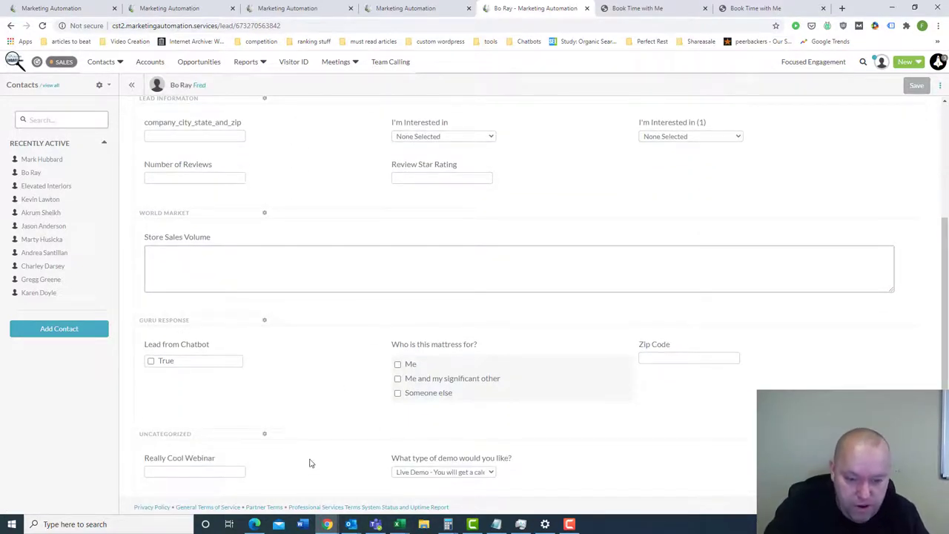
left_click(189, 470)
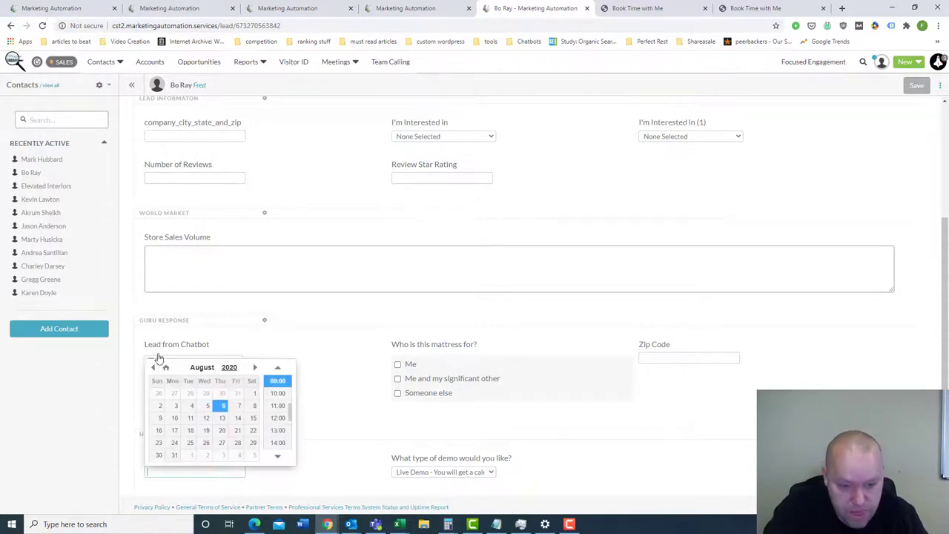
left_click(237, 443)
left_click(278, 405)
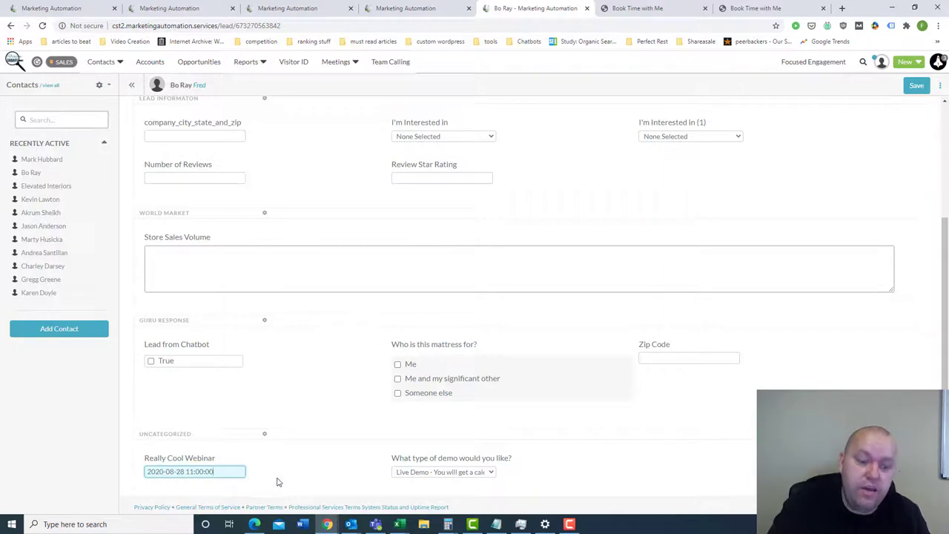
left_click(222, 11)
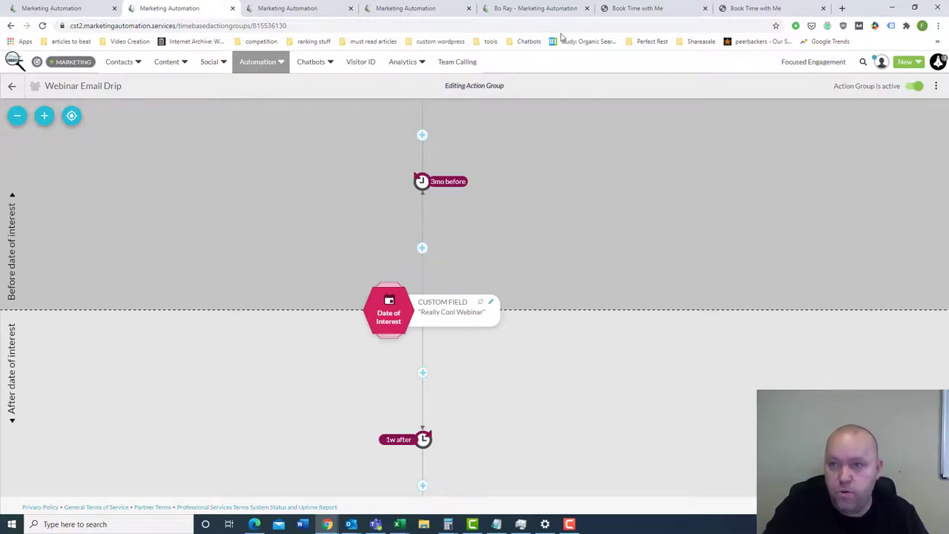
left_click(657, 7)
left_click(534, 8)
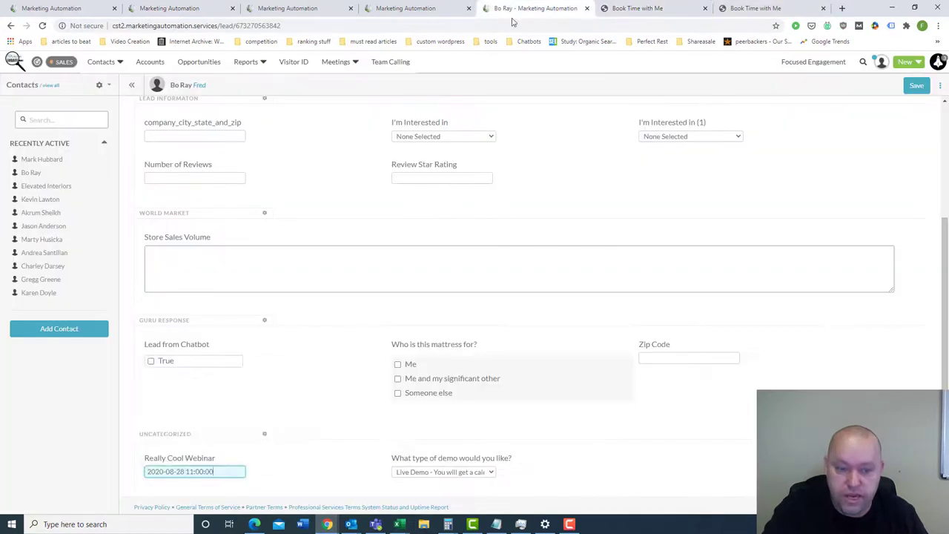
left_click(375, 319)
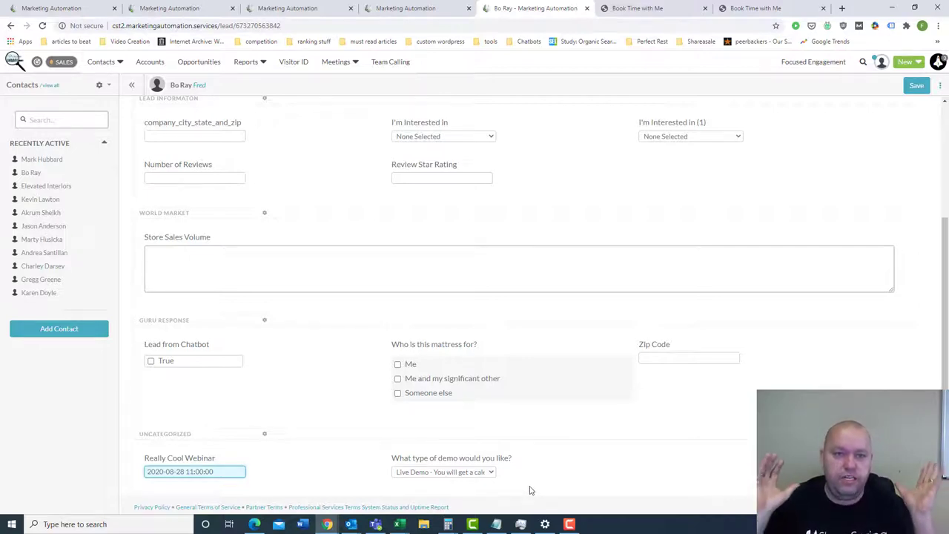
left_click(80, 14)
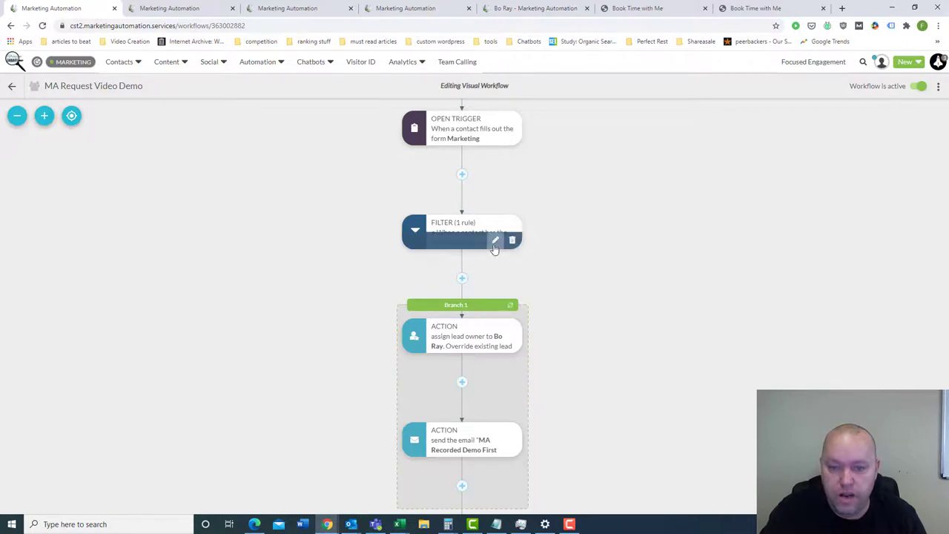
left_click(494, 242)
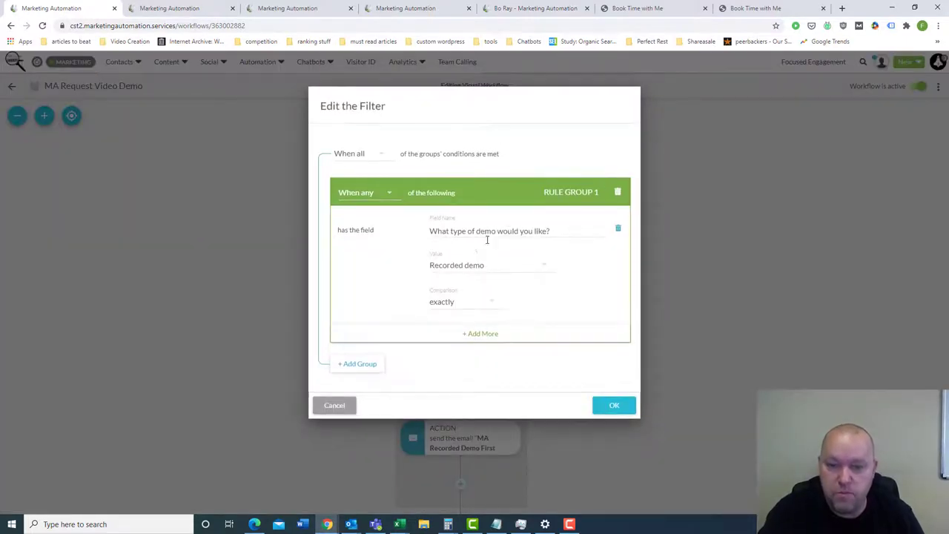
left_click(337, 406)
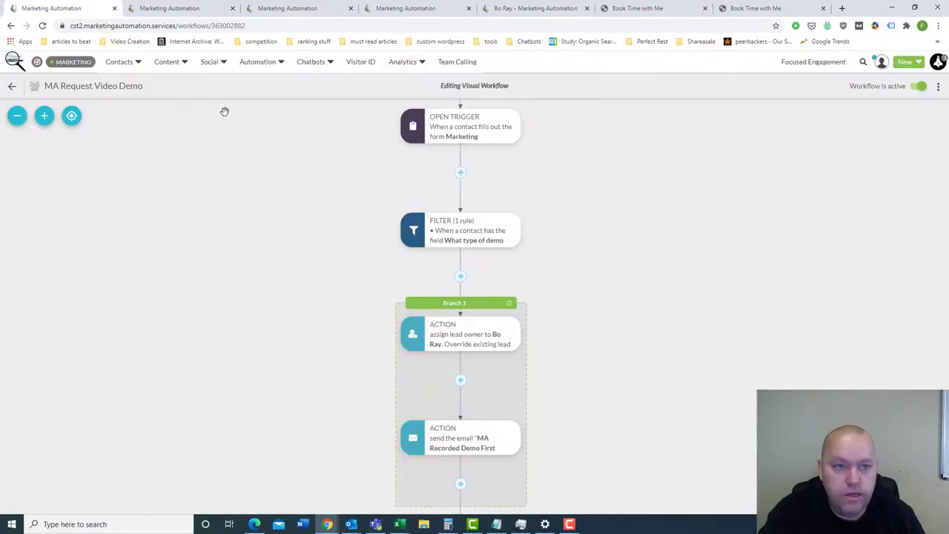
left_click(186, 9)
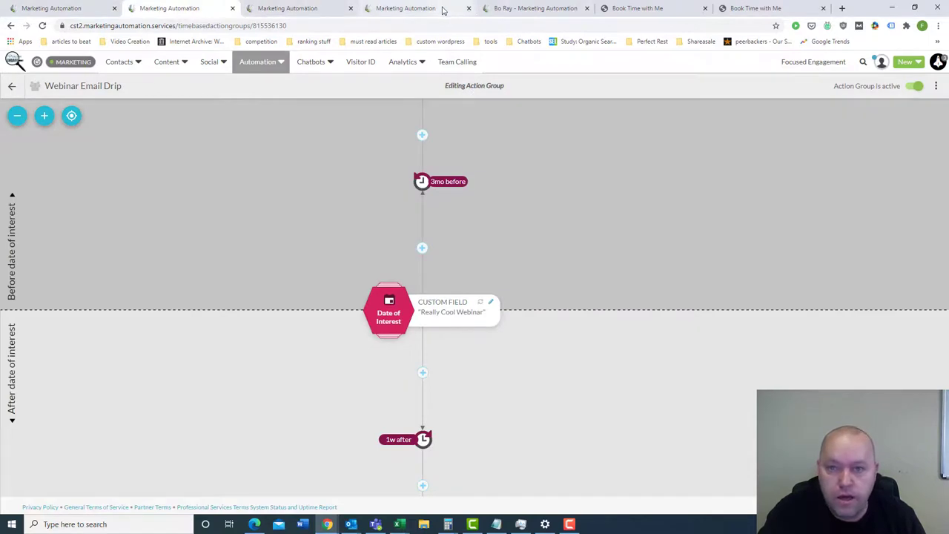
left_click(537, 8)
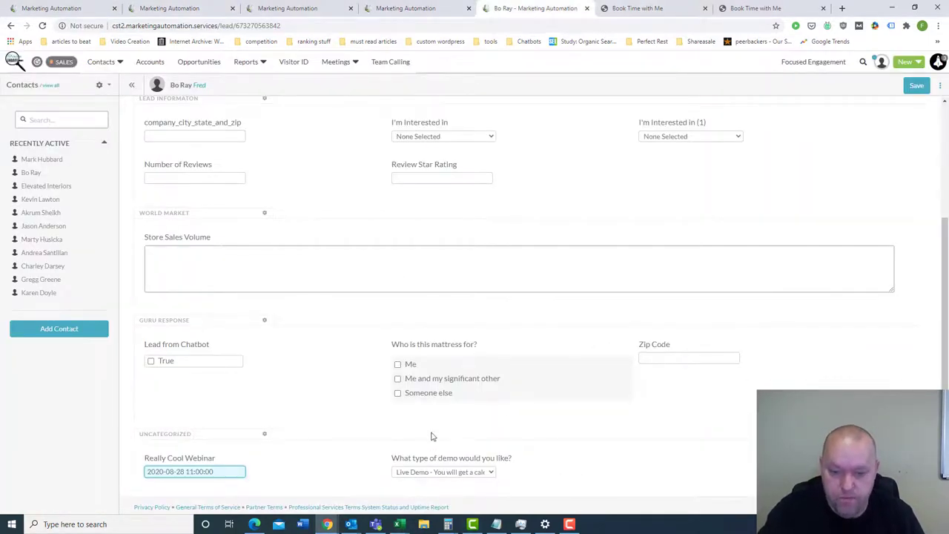
left_click(483, 470)
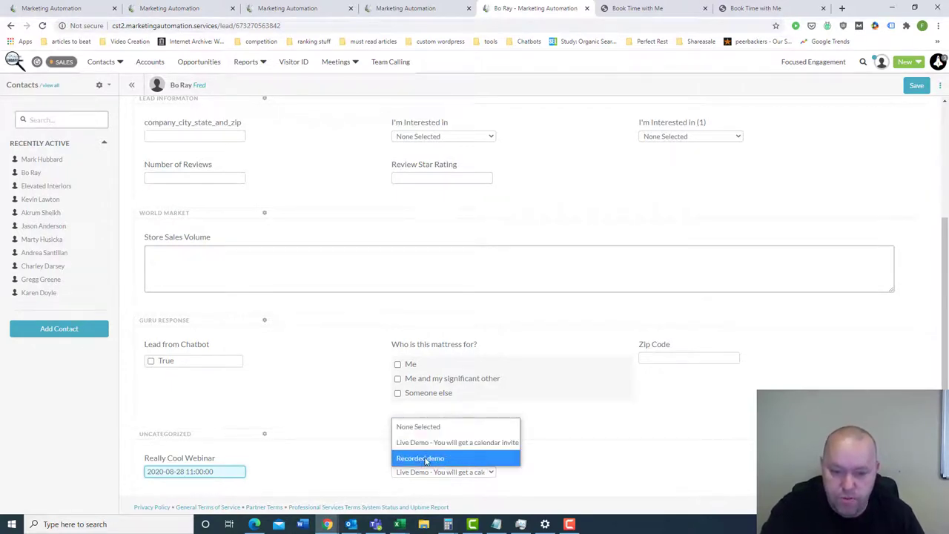
left_click(75, 12)
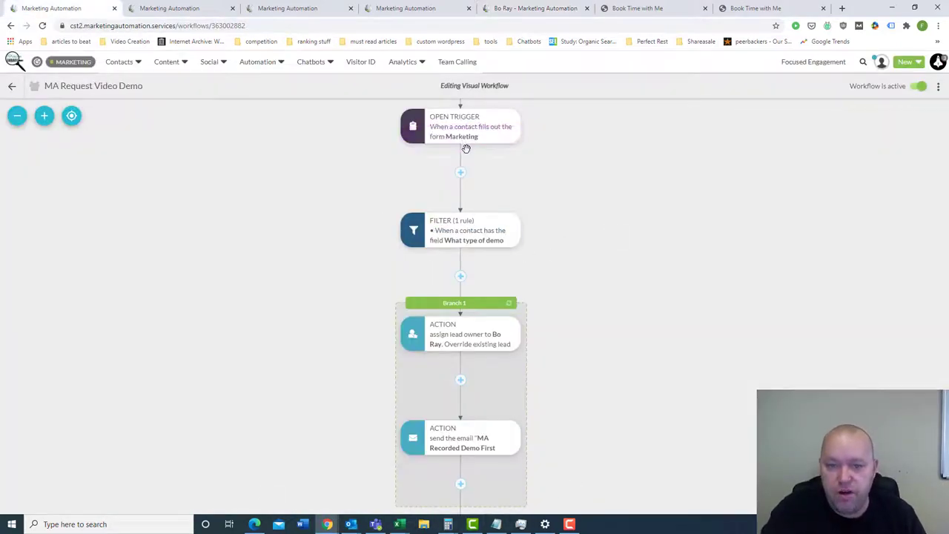
mouse_move(472, 133)
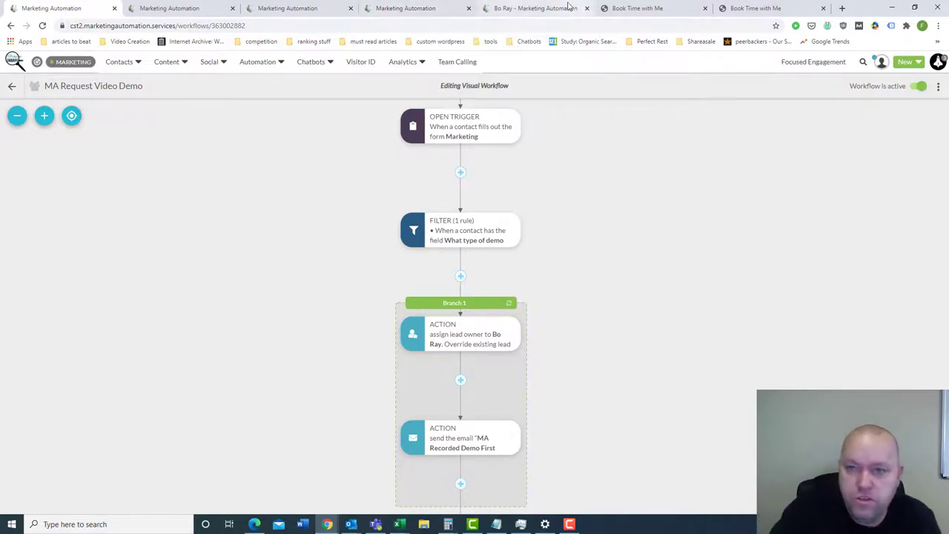
scroll(630, 176, "up", 2)
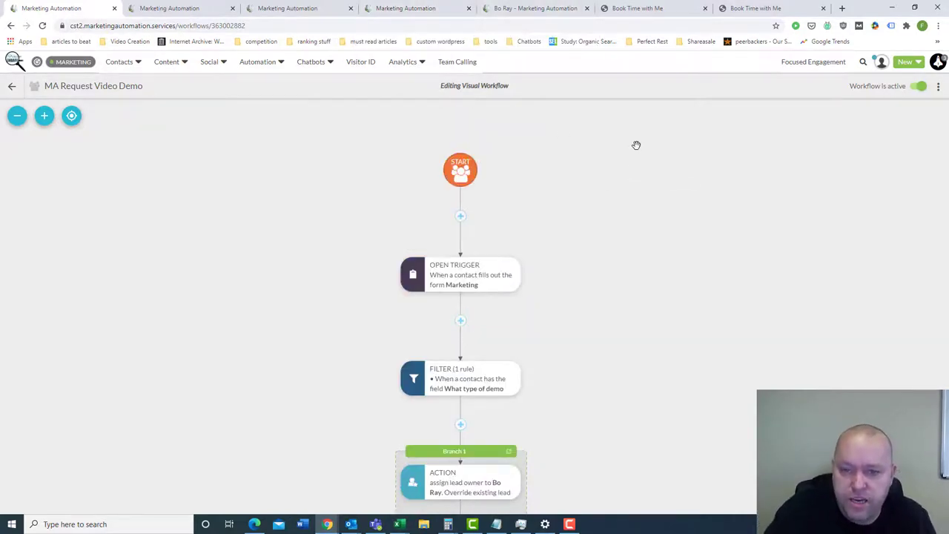
- Add a trigger step directly after the START node and browse the trigger type list
left_click(459, 217)
left_click(510, 230)
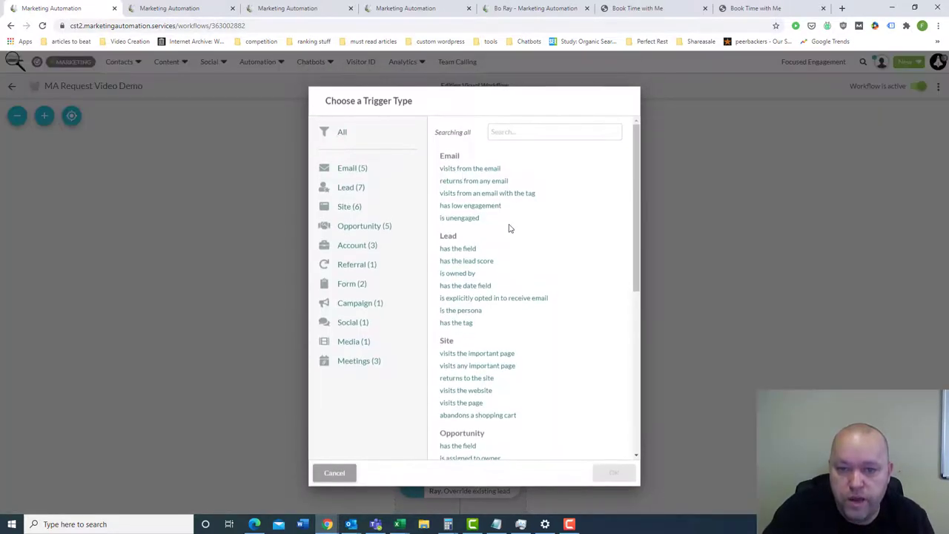
scroll(528, 220, "down", 1)
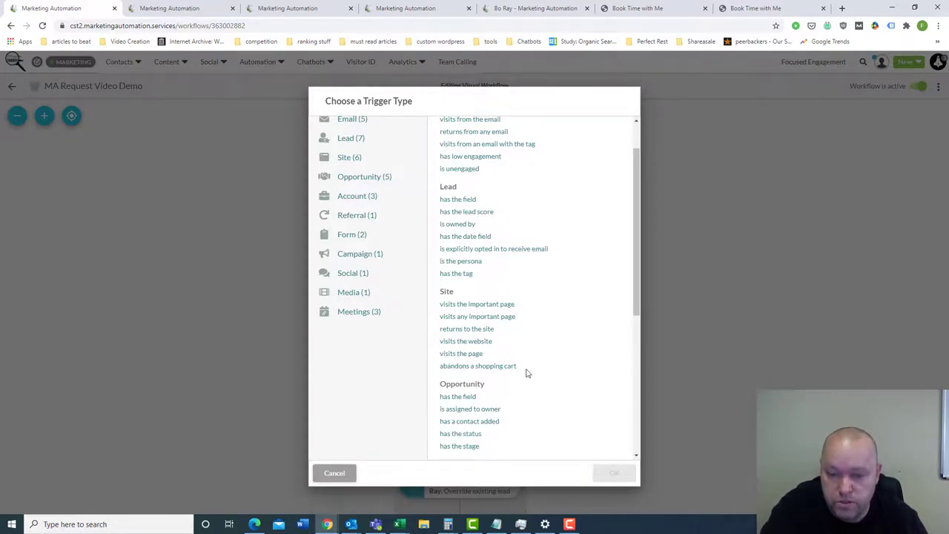
- Configure a 'visits the important page' trigger for 3 times or more, then cancel it
left_click(479, 304)
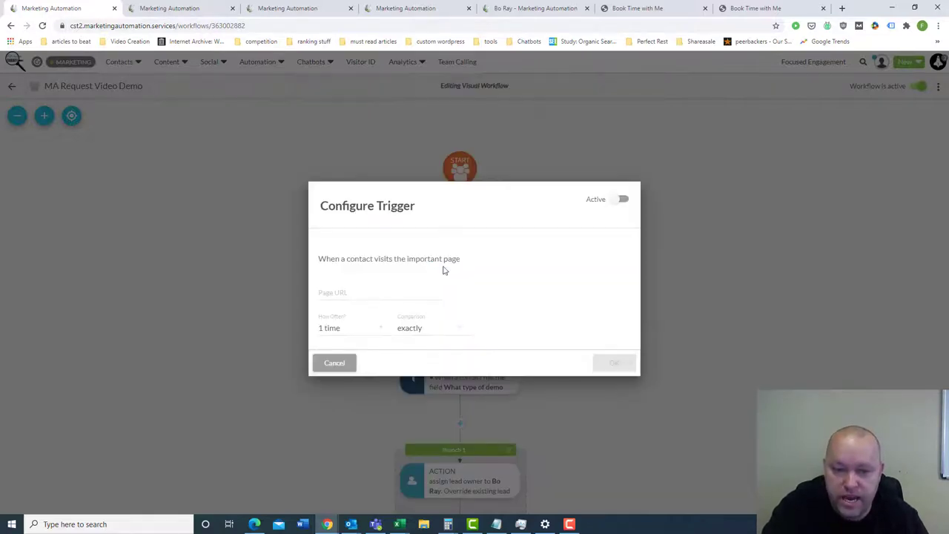
left_click(351, 292)
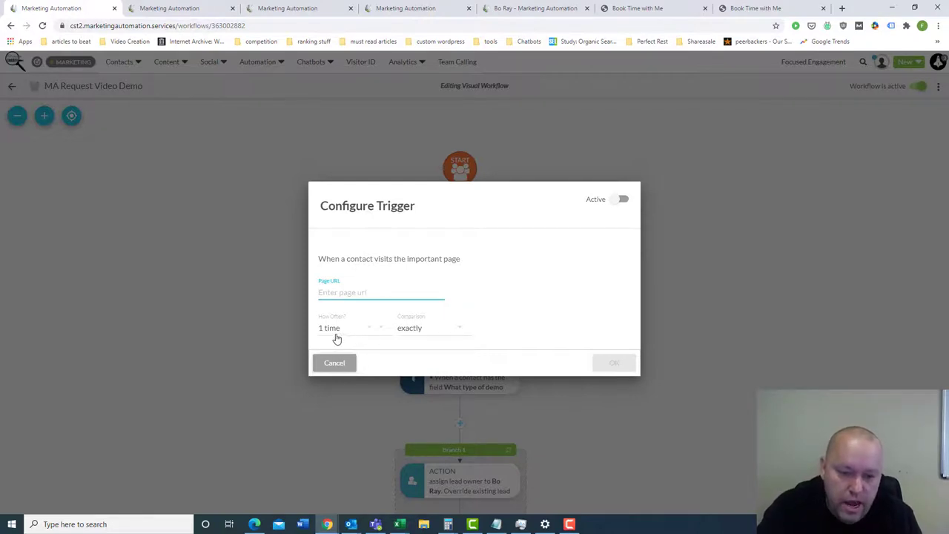
left_click(378, 328)
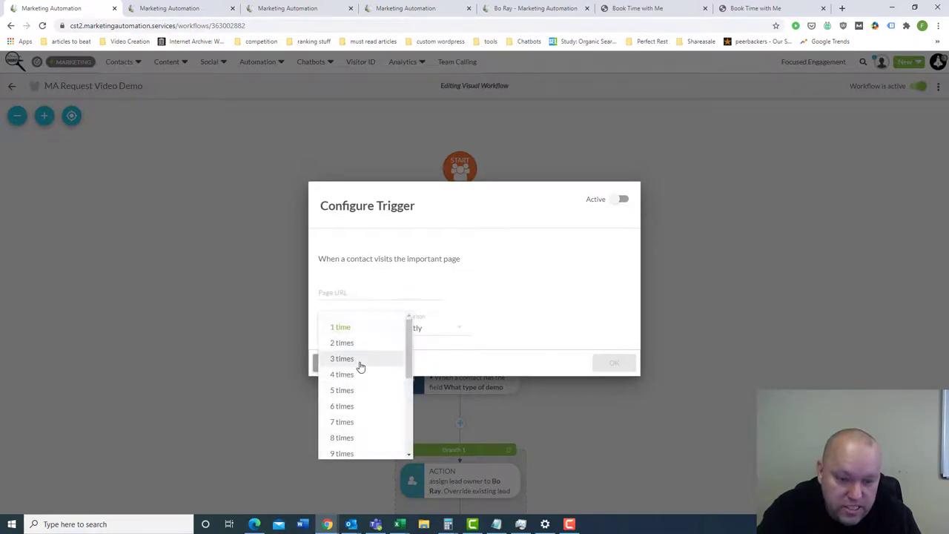
left_click(356, 360)
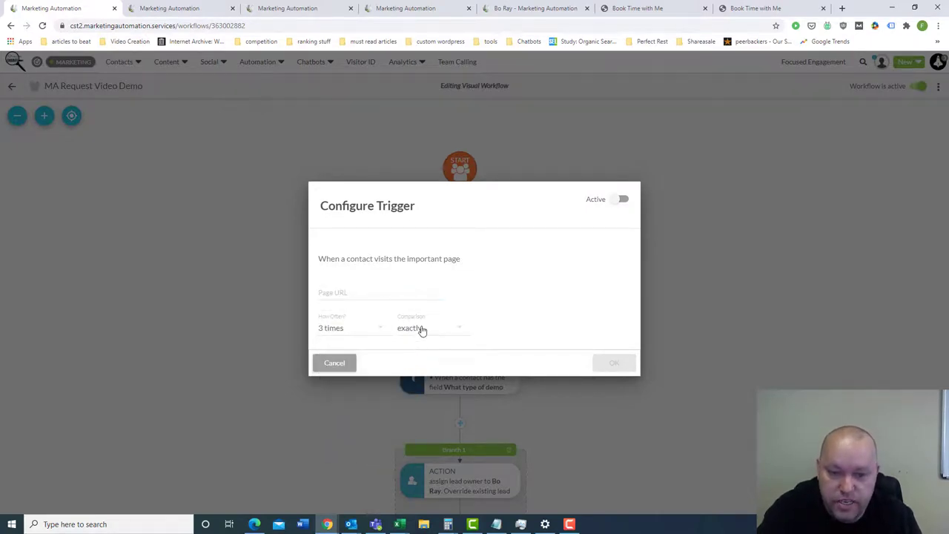
left_click(421, 328)
left_click(423, 344)
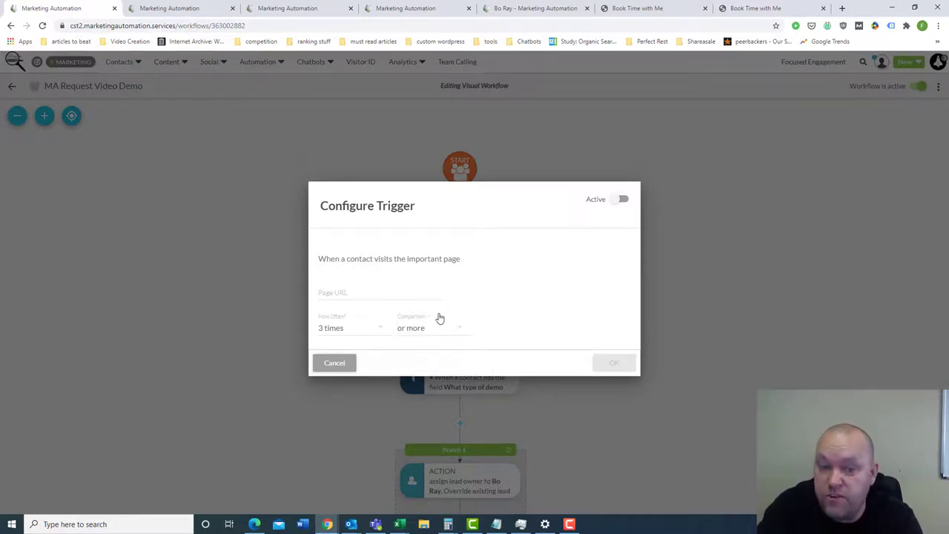
left_click(340, 363)
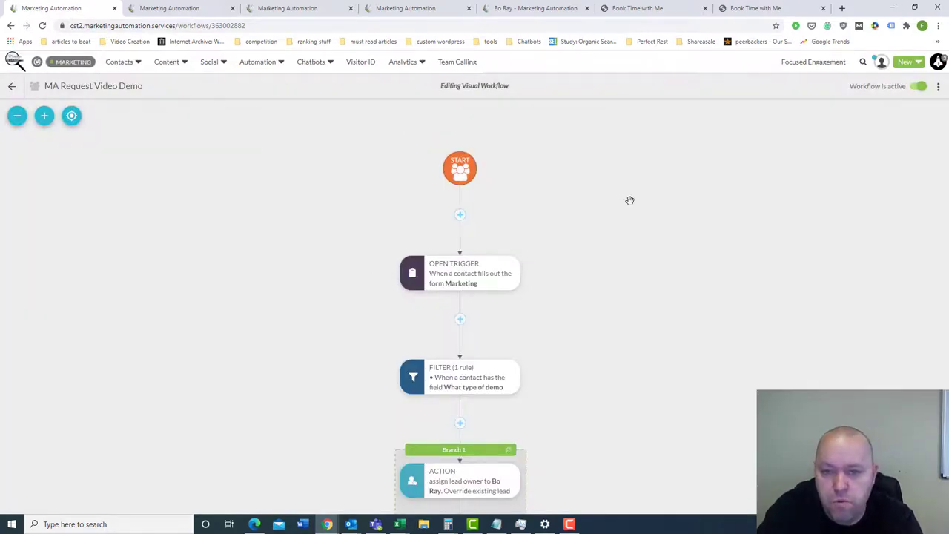
scroll(629, 199, "down", 2)
left_click_drag(628, 145, 630, 153)
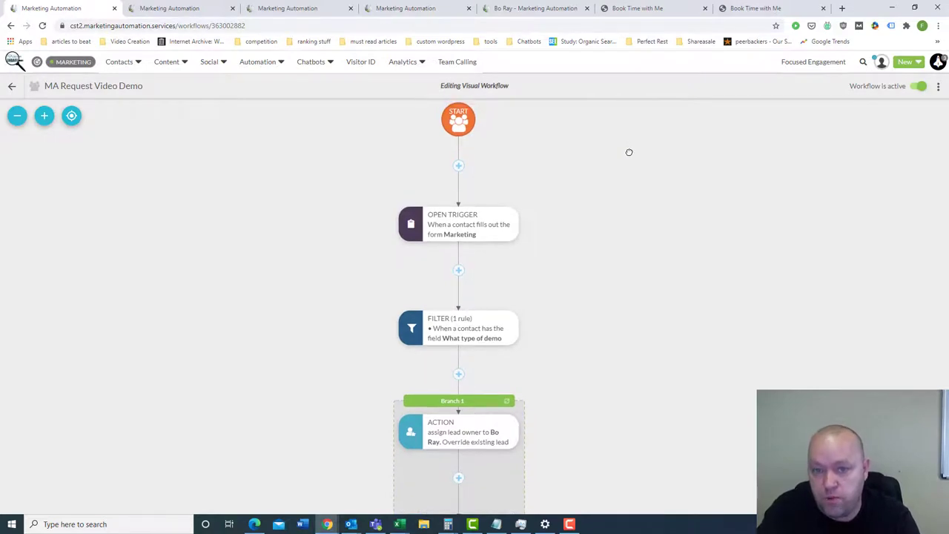
left_click(459, 166)
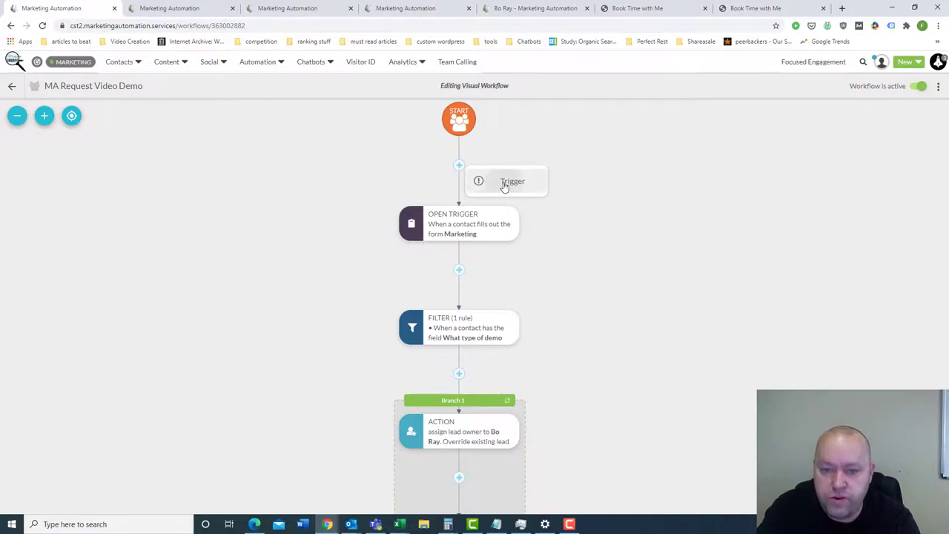
left_click(504, 183)
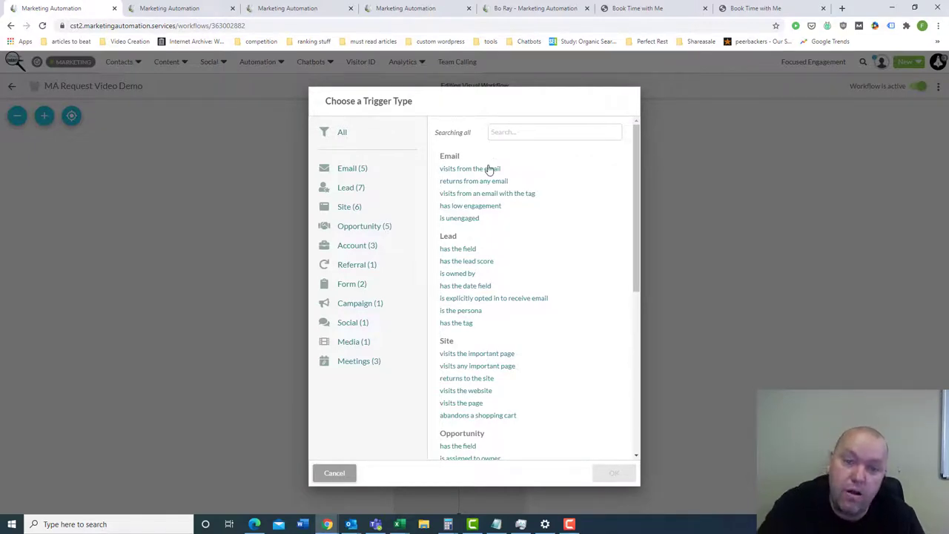
left_click(334, 472)
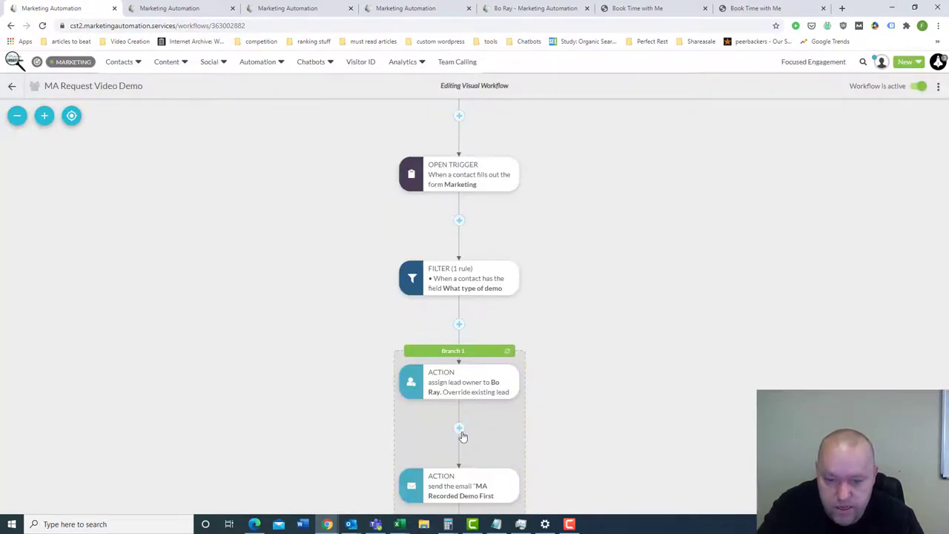
left_click(459, 430)
left_click(511, 419)
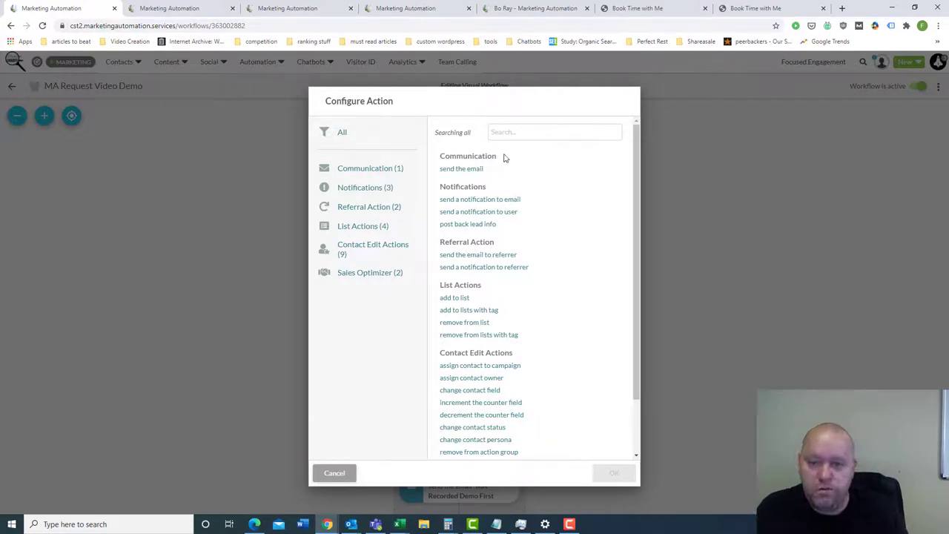
left_click_drag(496, 159, 428, 161)
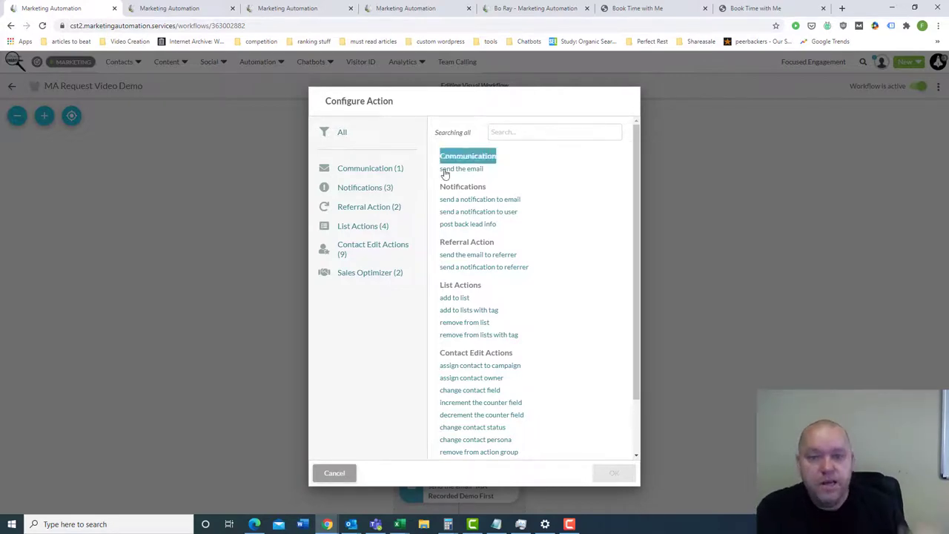
left_click(515, 151)
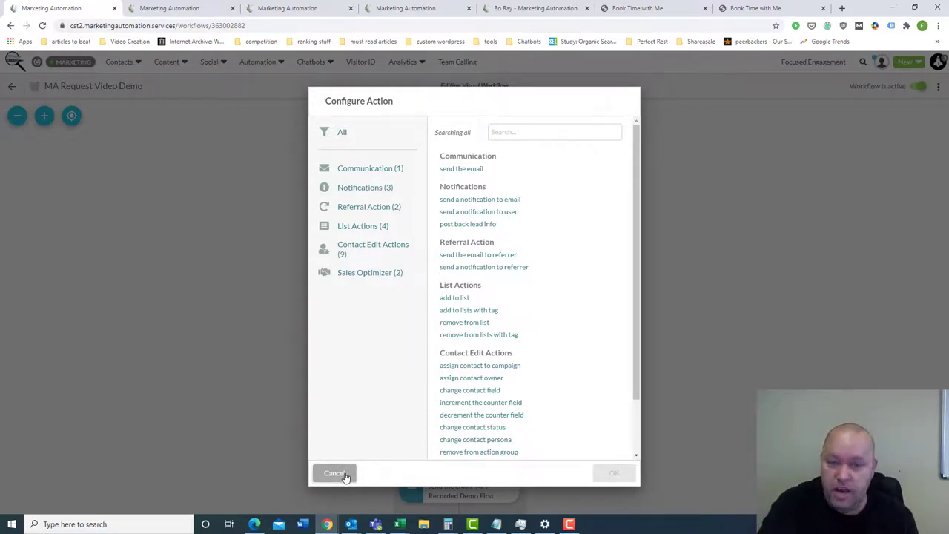
left_click(342, 475)
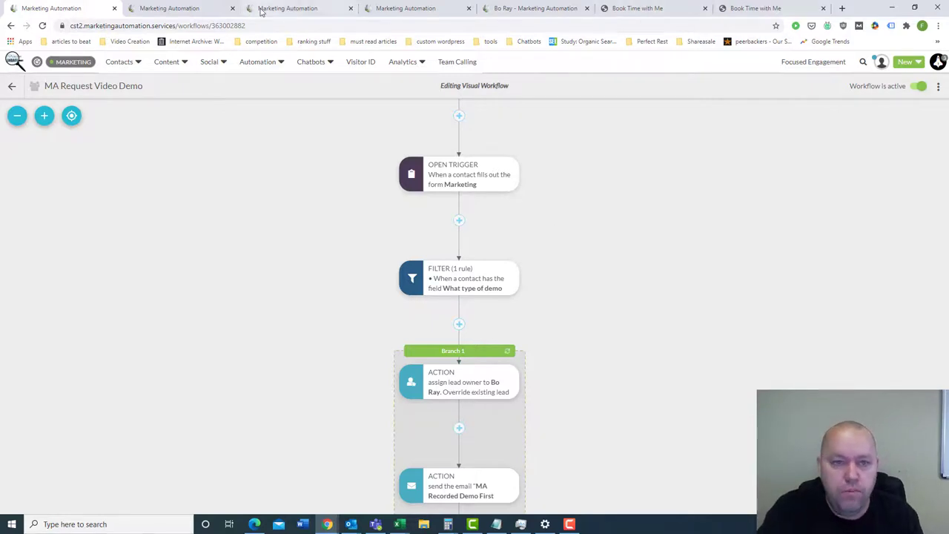
- Move past the Visual Workflows and Meetings tabs to the demo lead's record, scrolled up to its custom fields
left_click(286, 10)
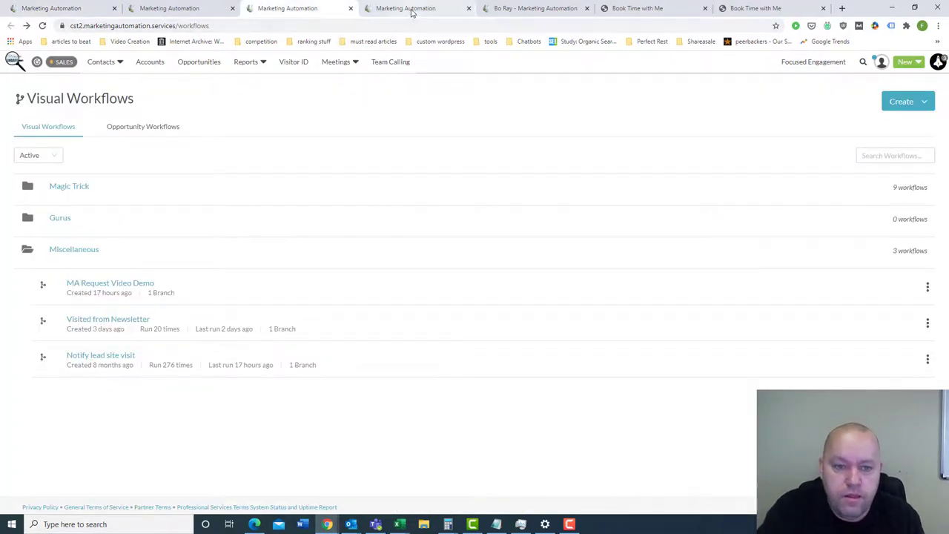
left_click(409, 9)
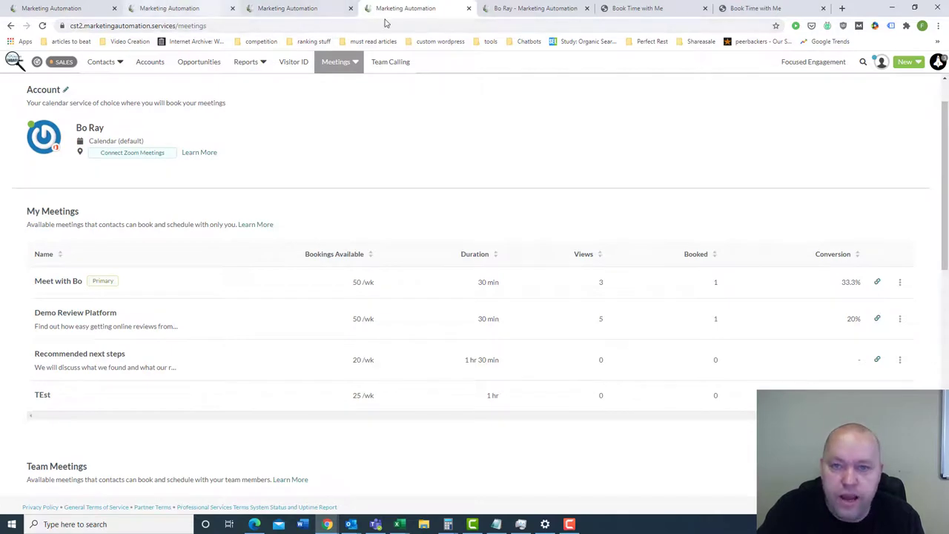
left_click(525, 8)
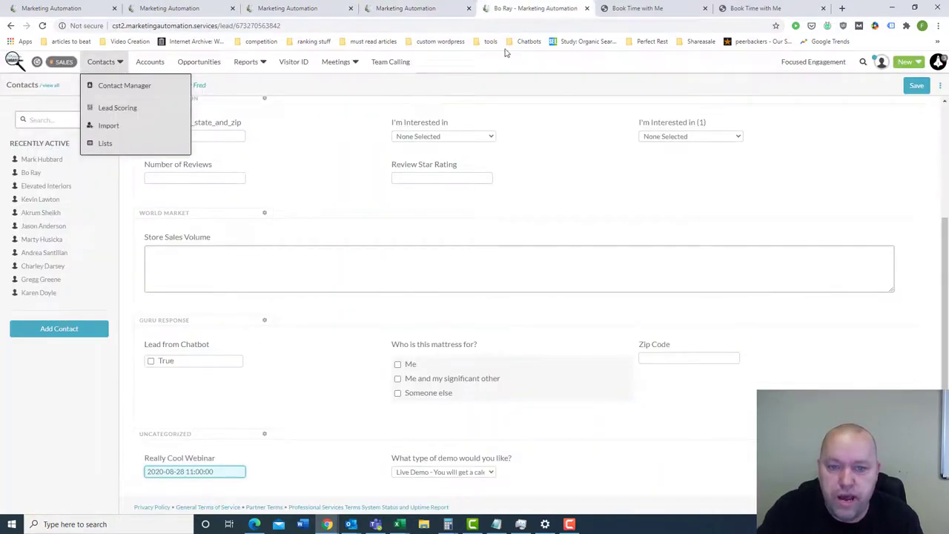
scroll(376, 119, "up", 3)
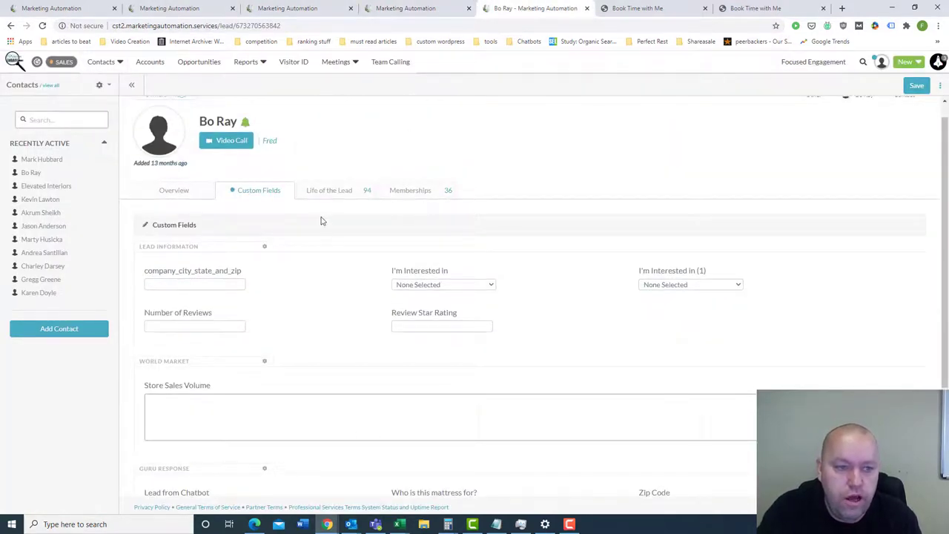
scroll(360, 176, "up", 1)
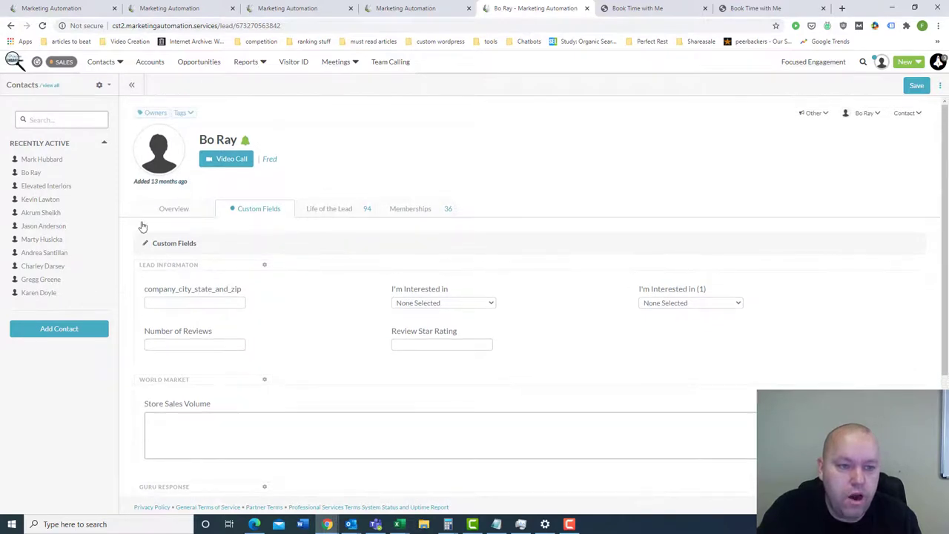
- Open the lead's Life of the Lead timeline and inspect its recent and earlier web visits
left_click(337, 210)
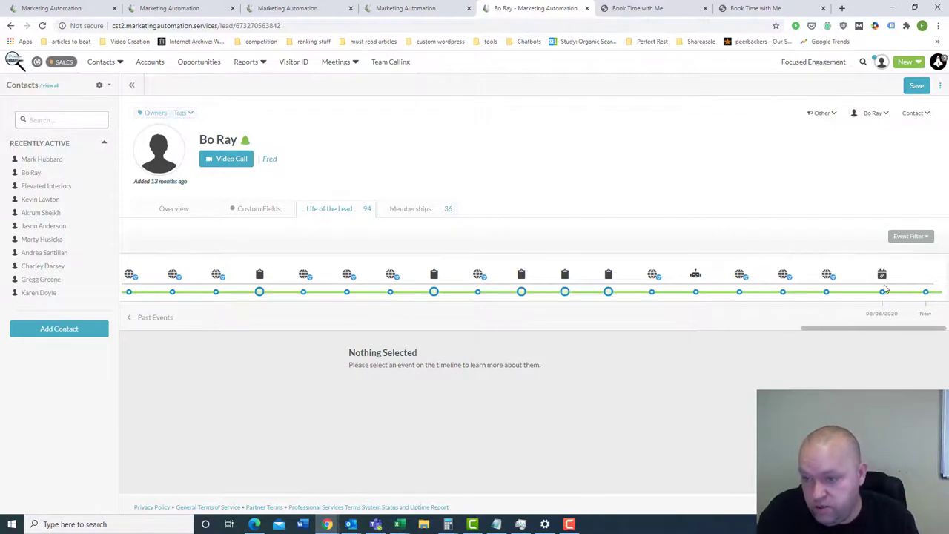
left_click_drag(873, 331, 911, 328)
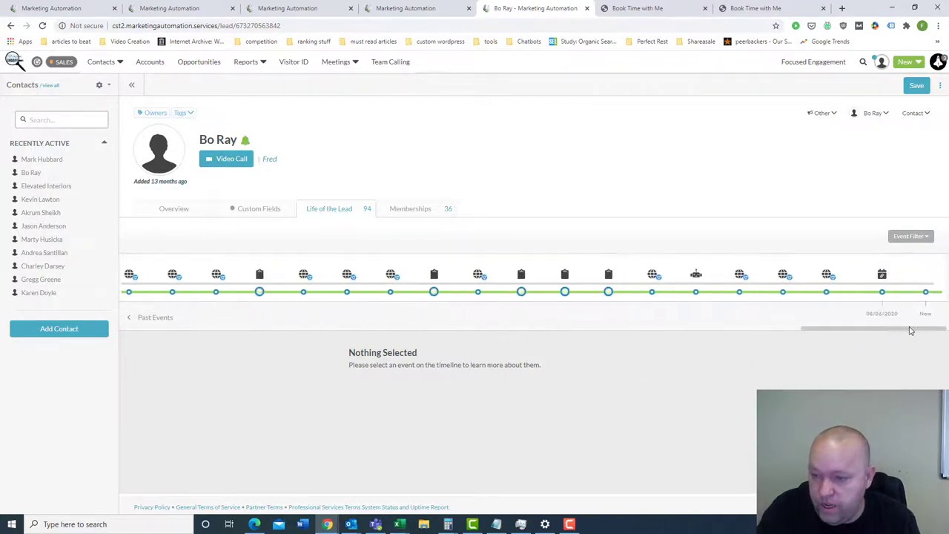
left_click(827, 275)
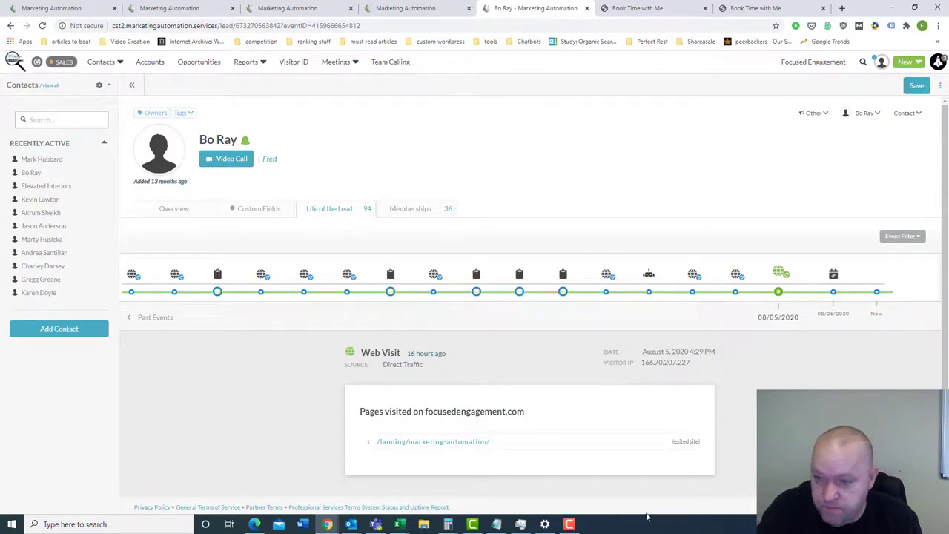
left_click(735, 289)
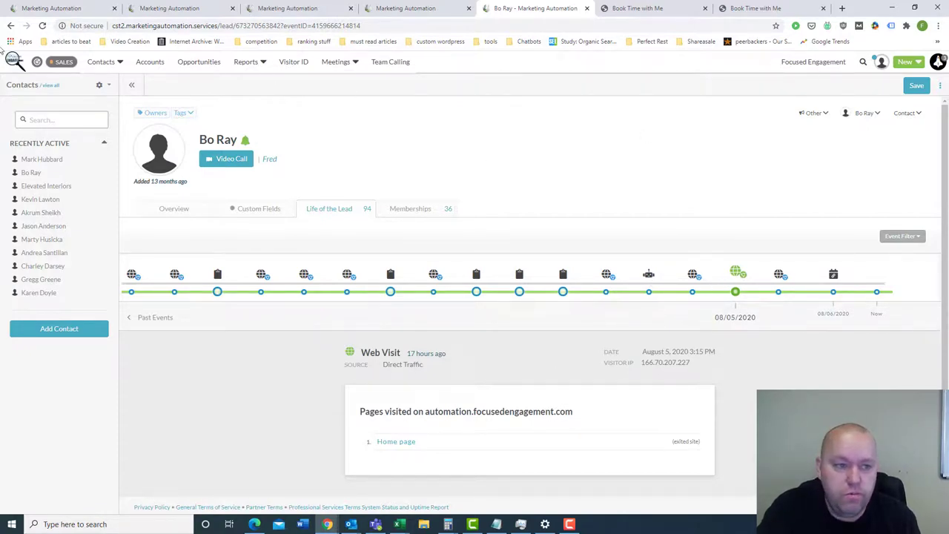
- View the chat, completed-form and 08/06/2020 'Meet with Bo' meeting-booked events, highlighting the booked date
left_click(55, 62)
mouse_move(313, 64)
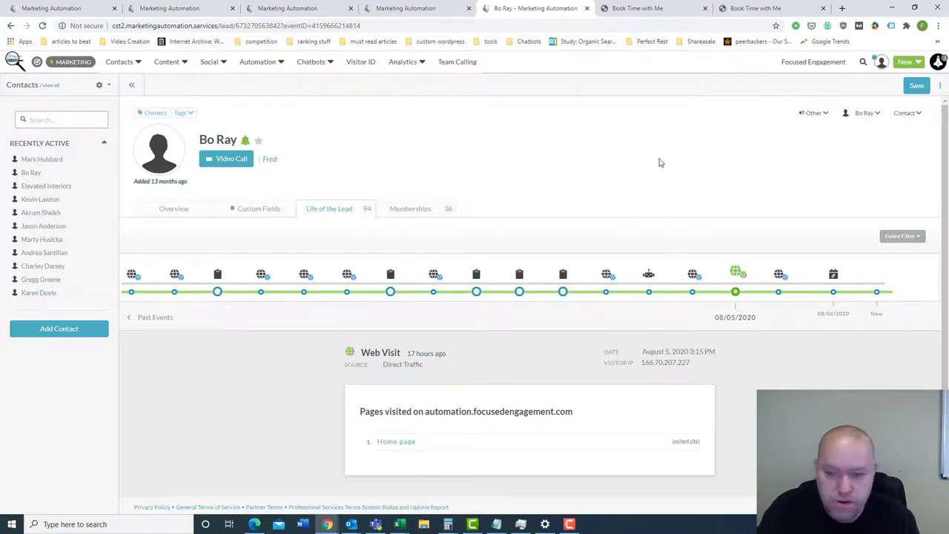
left_click(648, 294)
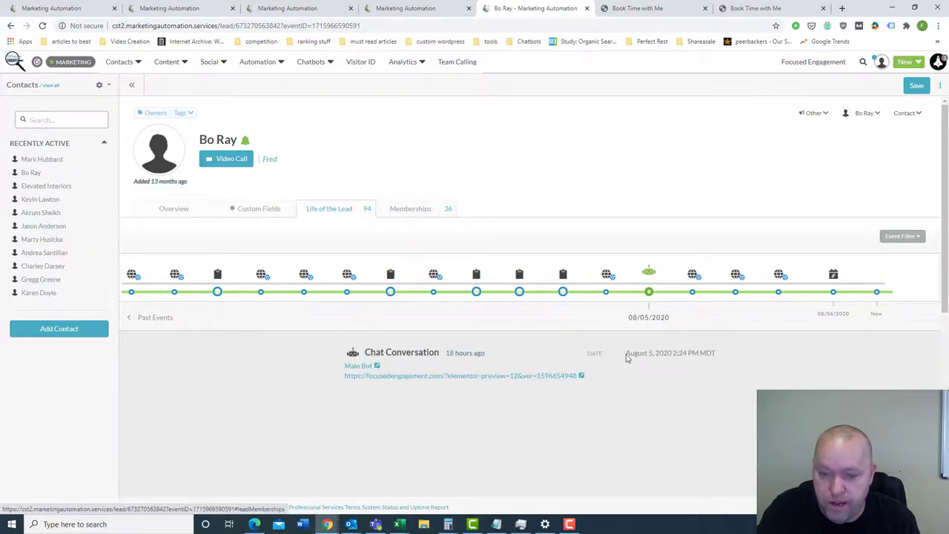
scroll(425, 362, "down", 2)
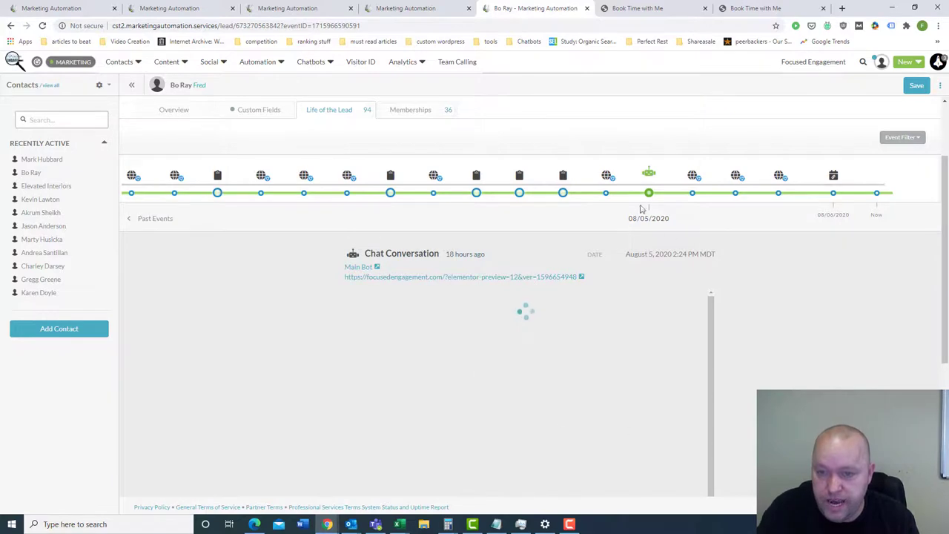
left_click(562, 176)
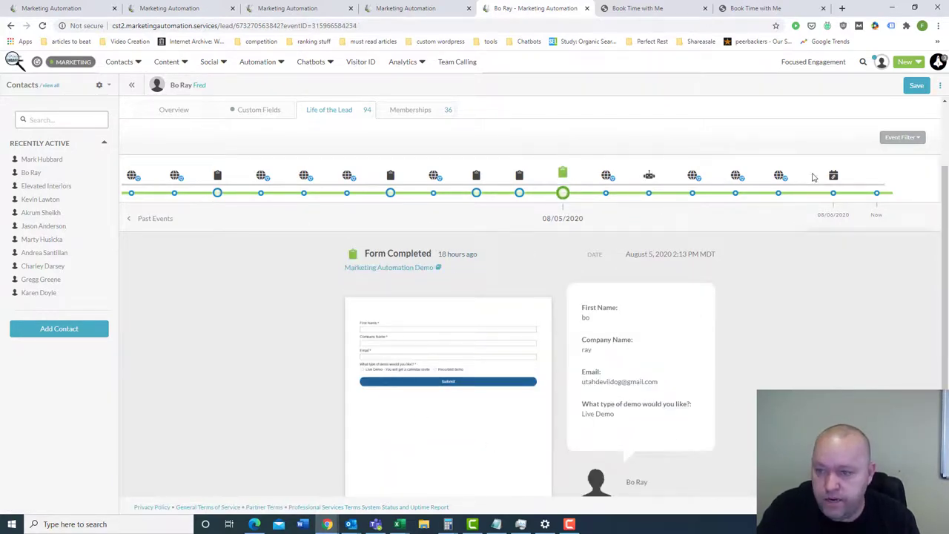
left_click(833, 193)
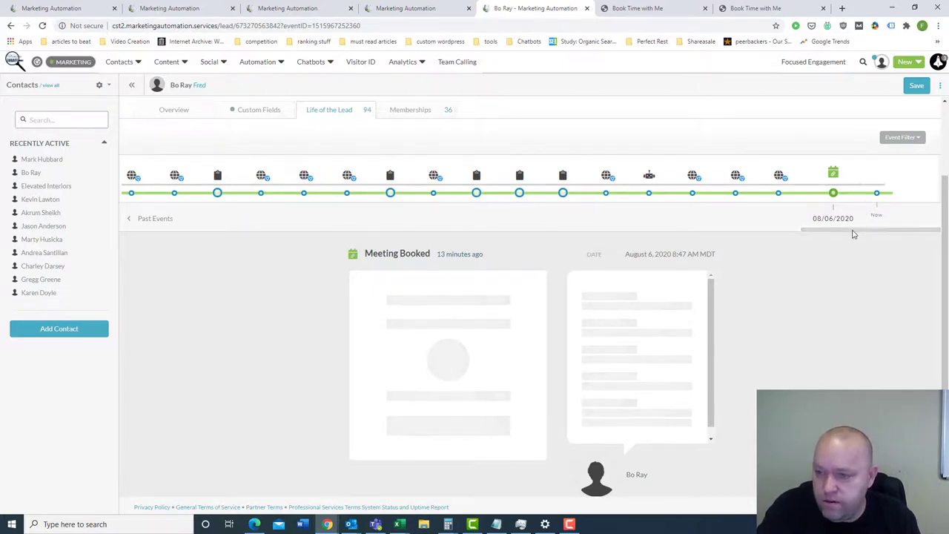
left_click_drag(815, 237, 790, 236)
left_click_drag(858, 229, 805, 234)
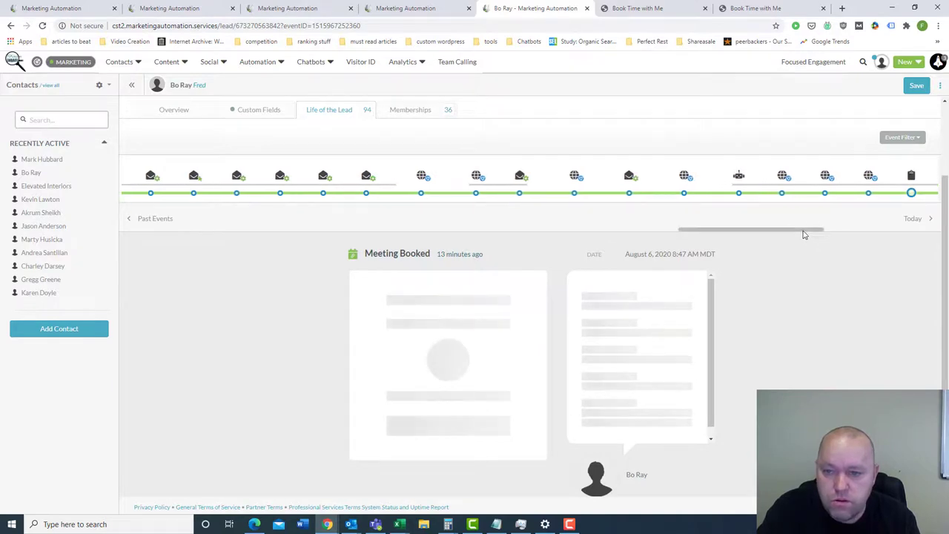
- Review the 08/03/2020 RSS email-opened event and its opened date, then return to MA Request Video Demo
left_click(628, 193)
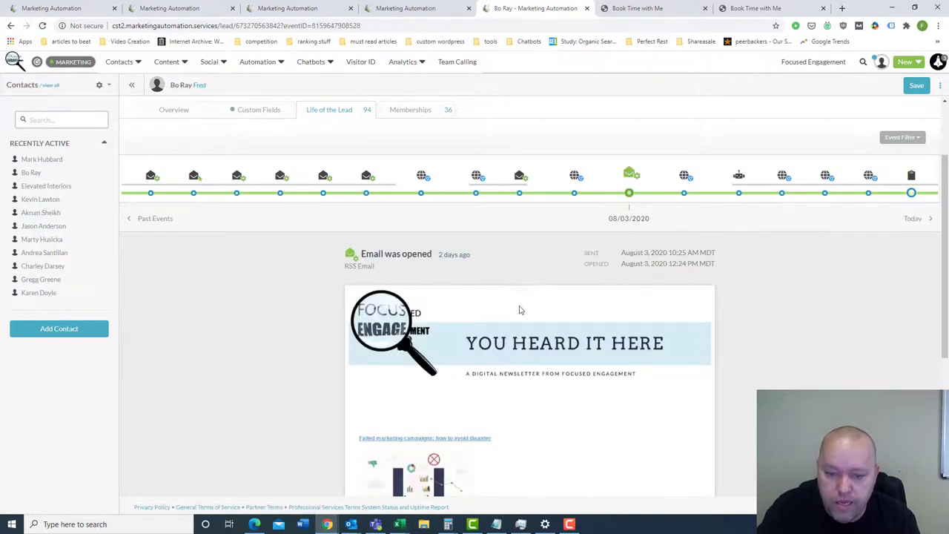
scroll(519, 311, "down", 1)
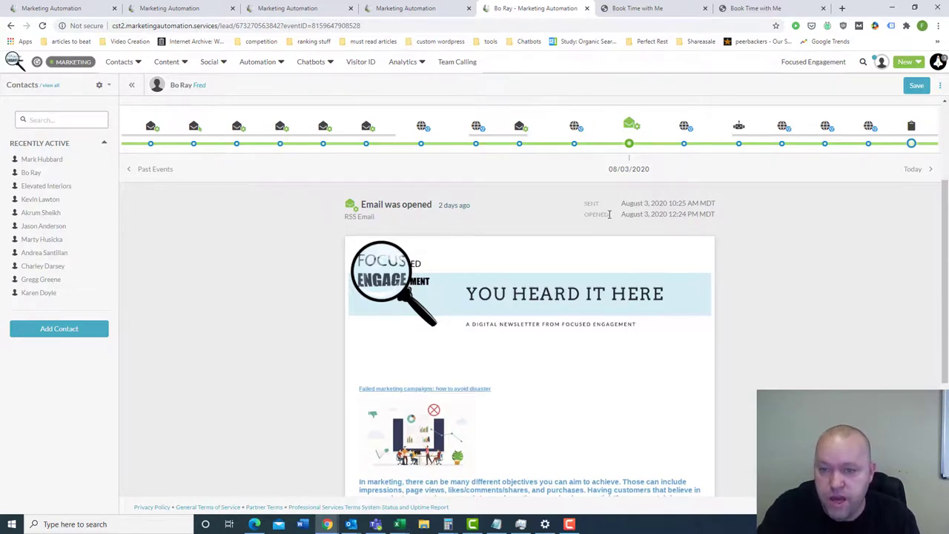
left_click_drag(617, 217, 725, 209)
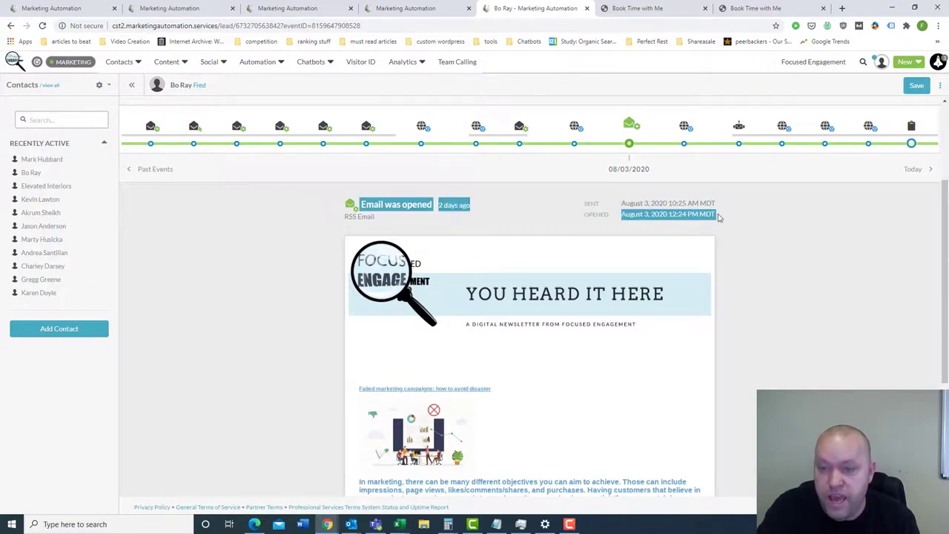
left_click(716, 212)
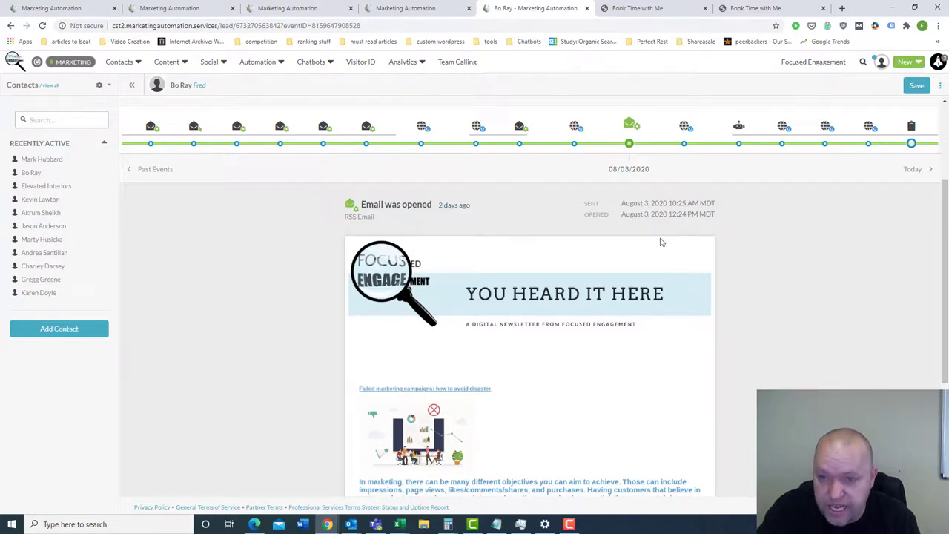
left_click_drag(625, 213, 697, 228)
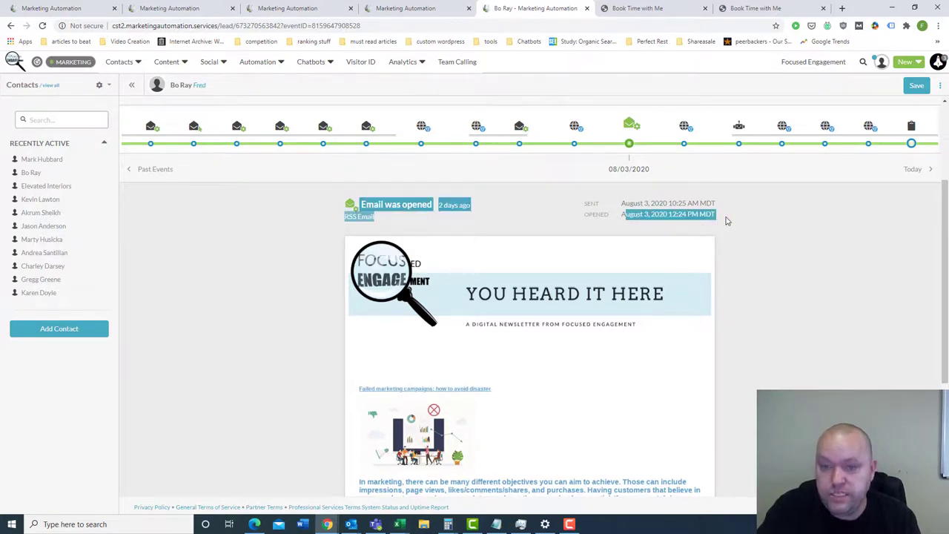
left_click(715, 219)
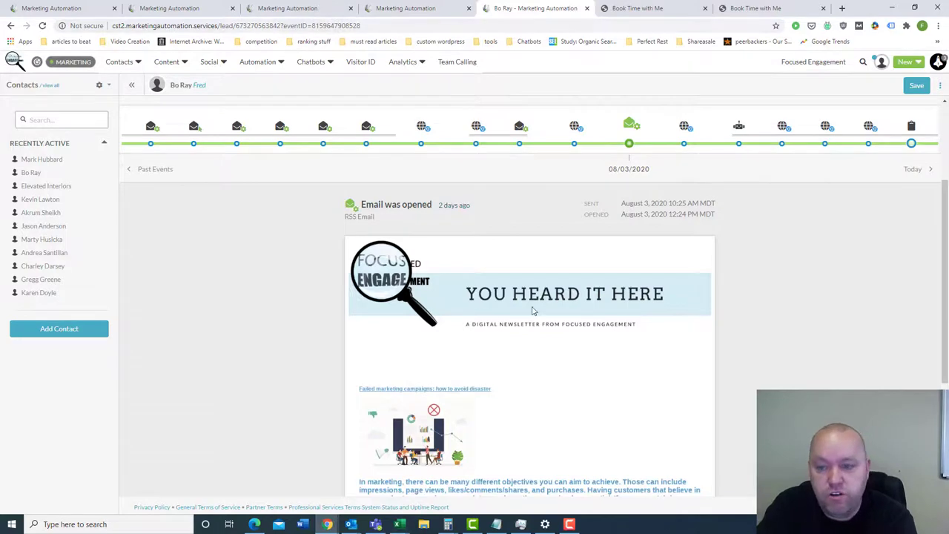
left_click(70, 9)
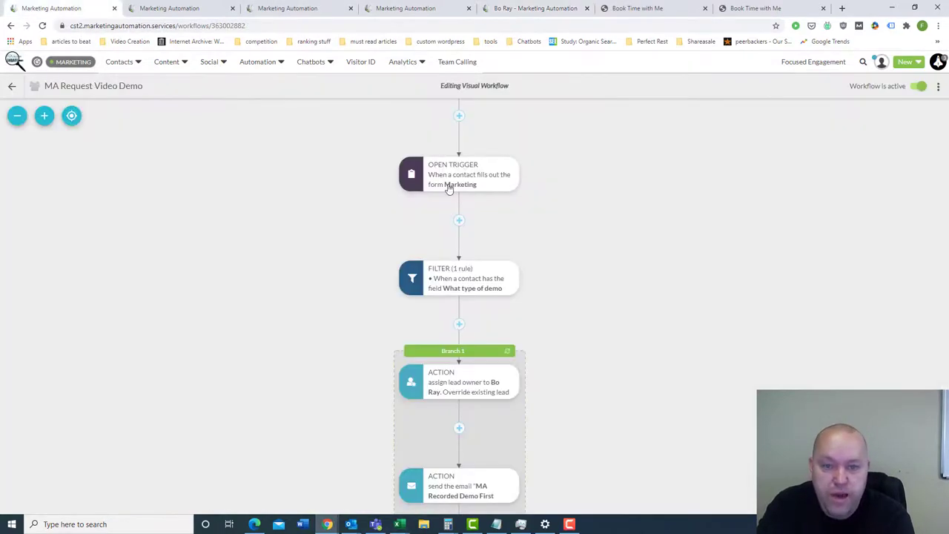
left_click(459, 116)
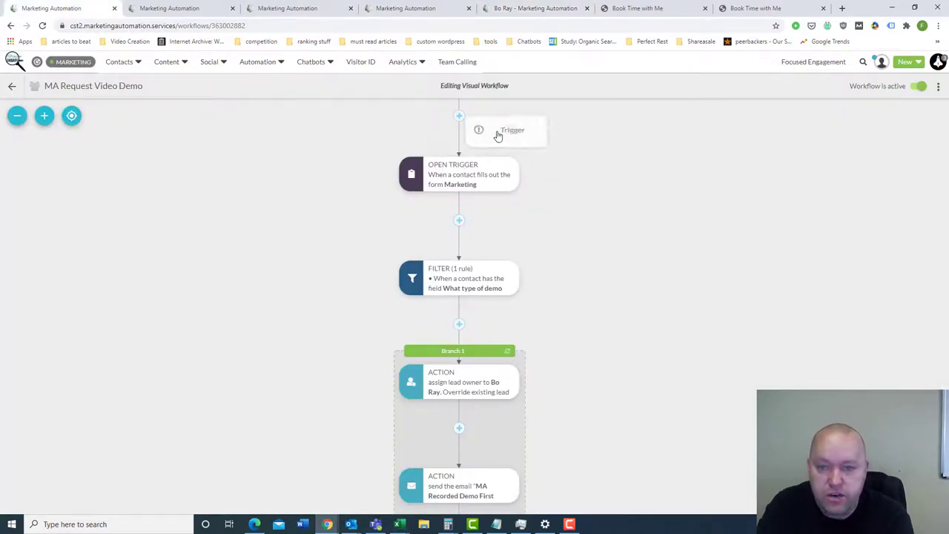
left_click(511, 133)
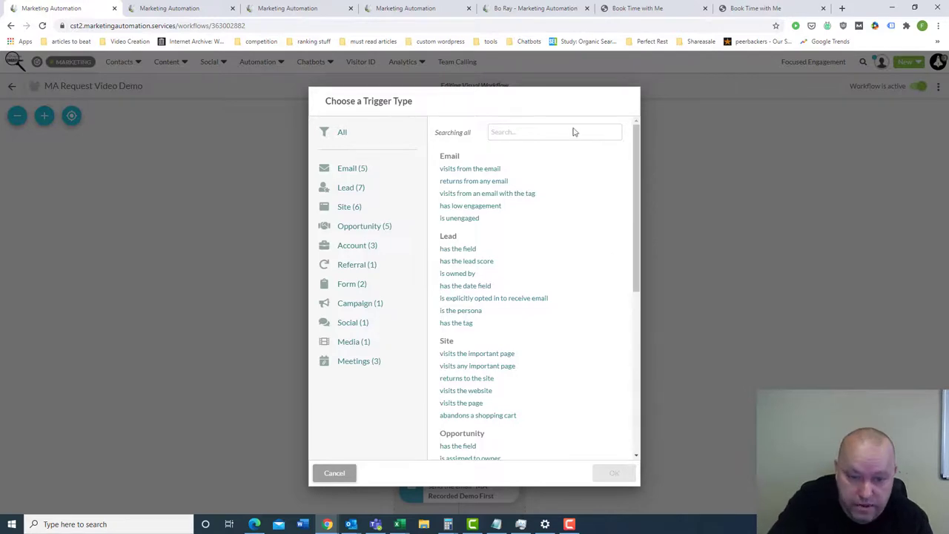
left_click(339, 472)
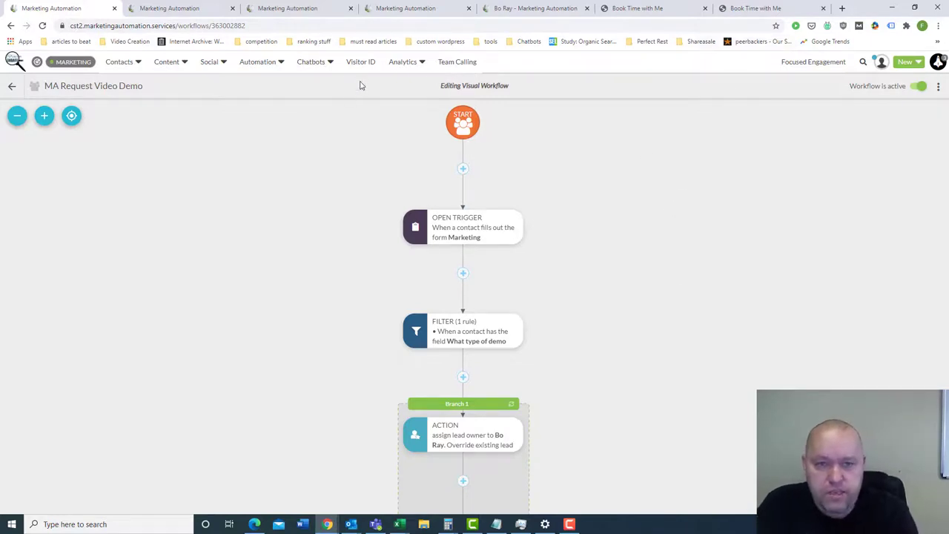
- Edit 'MA Recorded Demo First Email' from the Miscellaneous emails folder, then go back to Webinar Email Drip
mouse_move(308, 66)
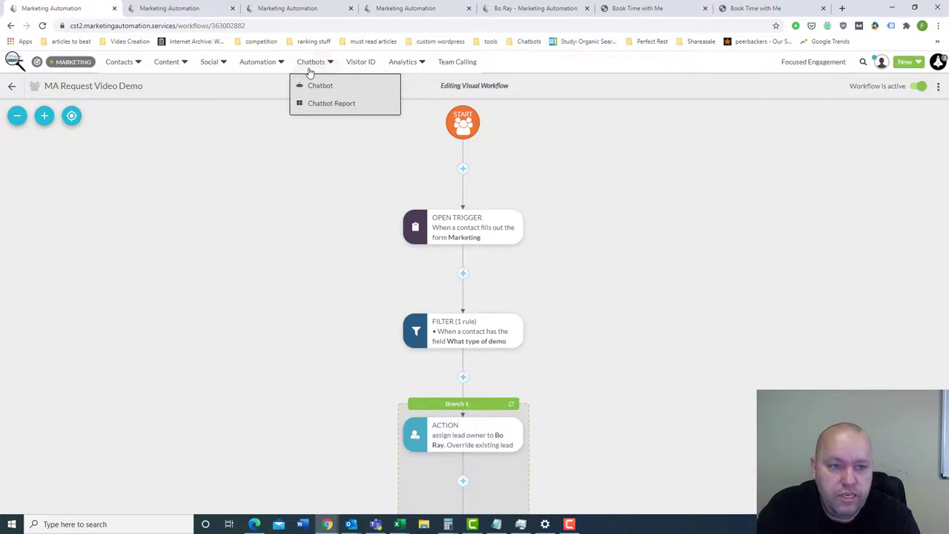
mouse_move(169, 69)
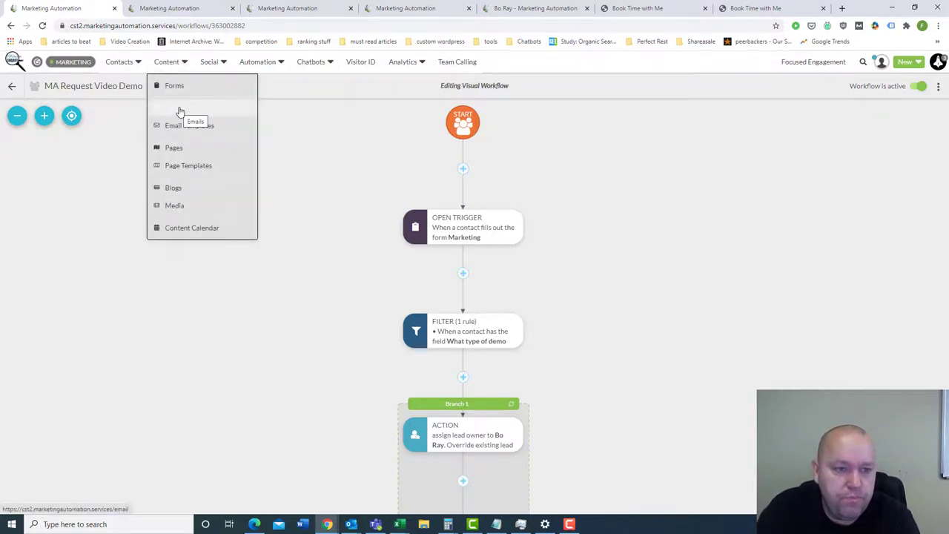
left_click(180, 111)
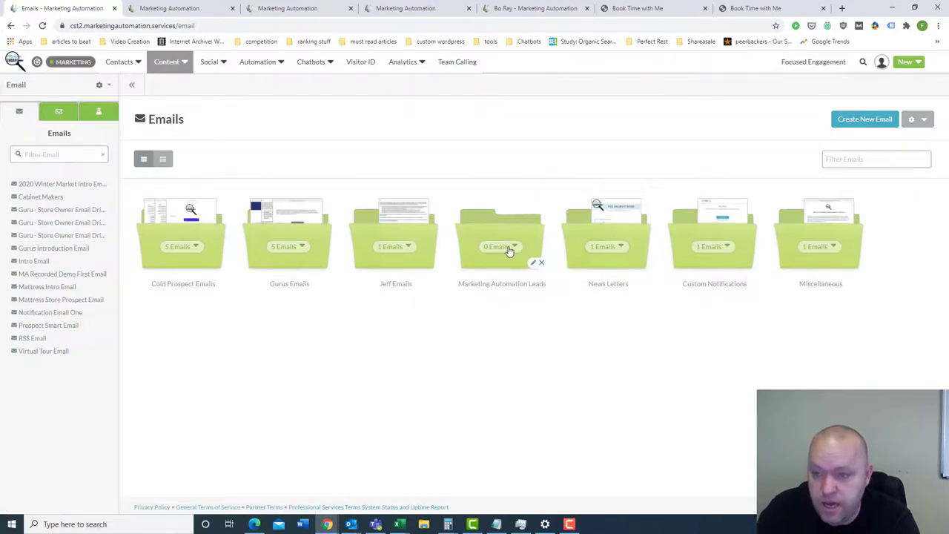
left_click(836, 252)
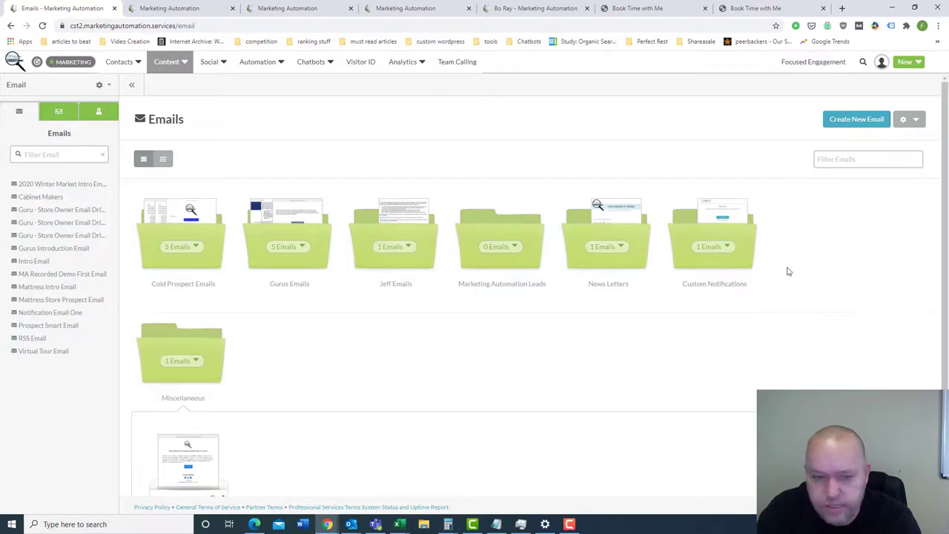
scroll(291, 380, "down", 1)
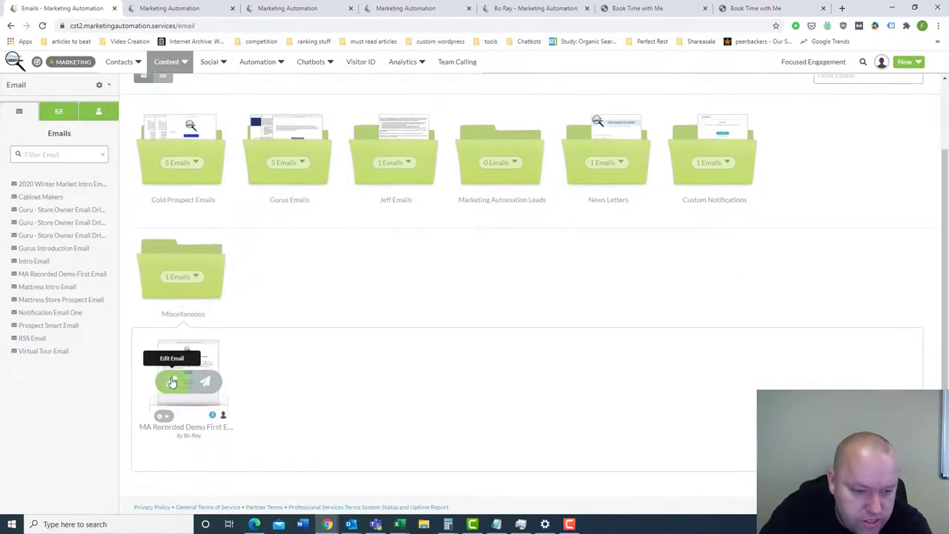
left_click(172, 381)
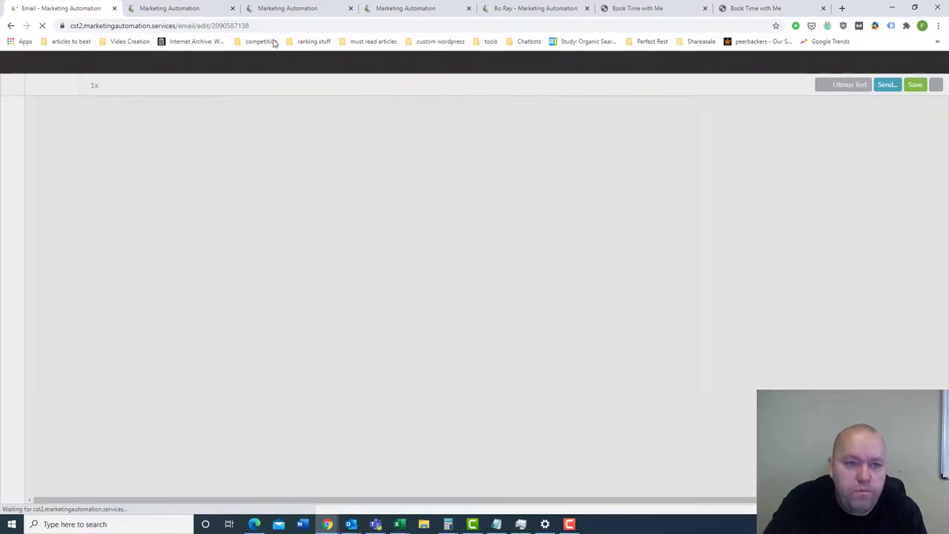
left_click(191, 10)
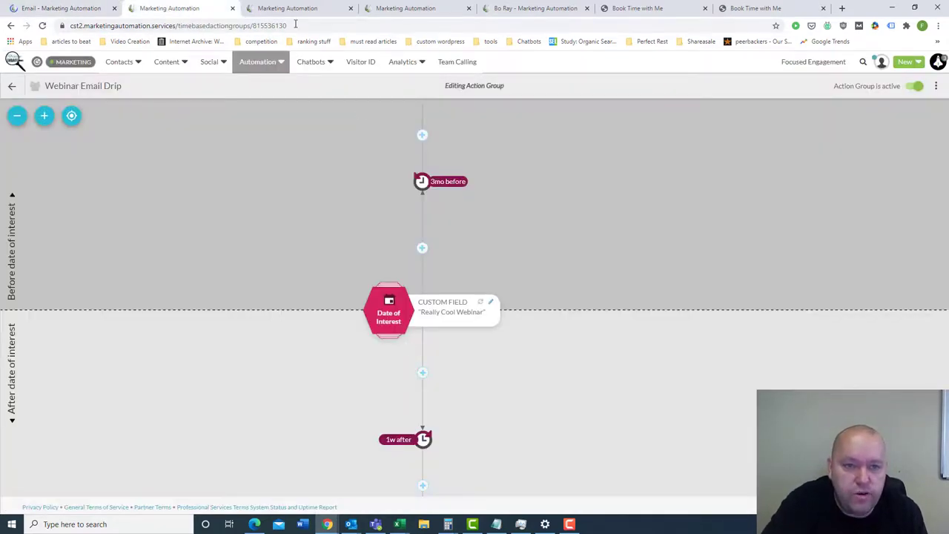
left_click(405, 8)
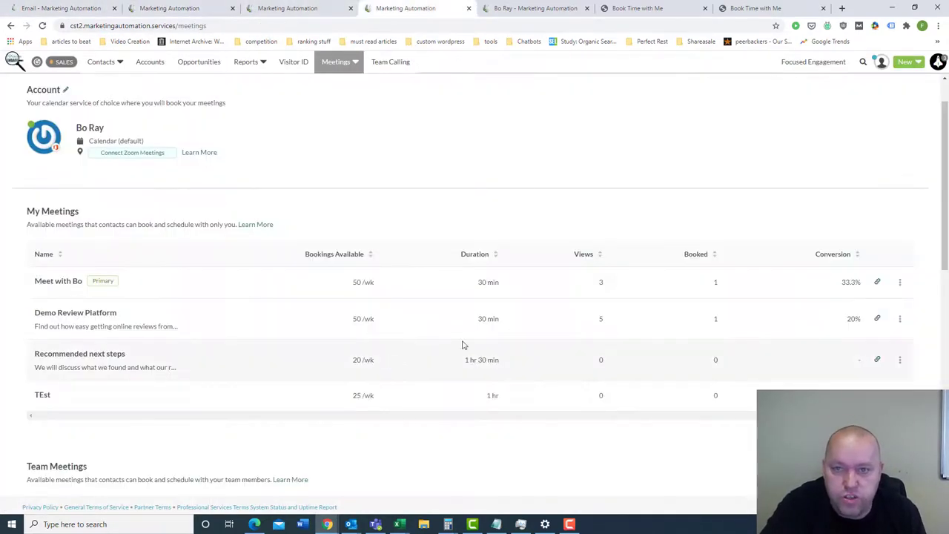
left_click(538, 15)
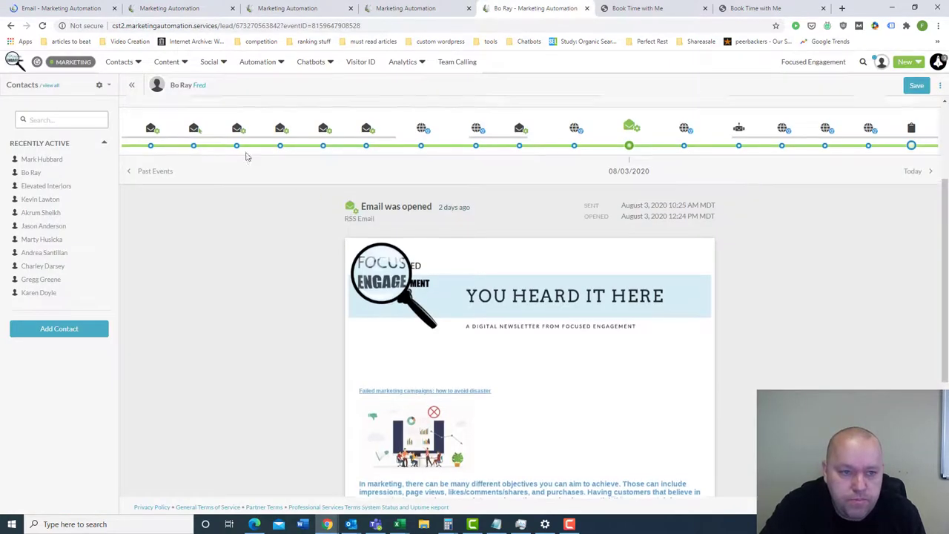
scroll(248, 154, "up", 3)
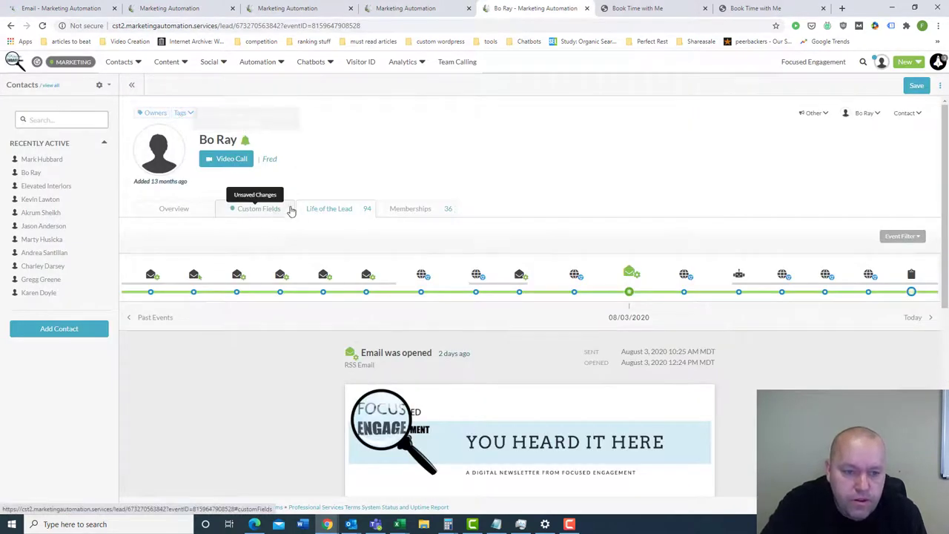
left_click(289, 210)
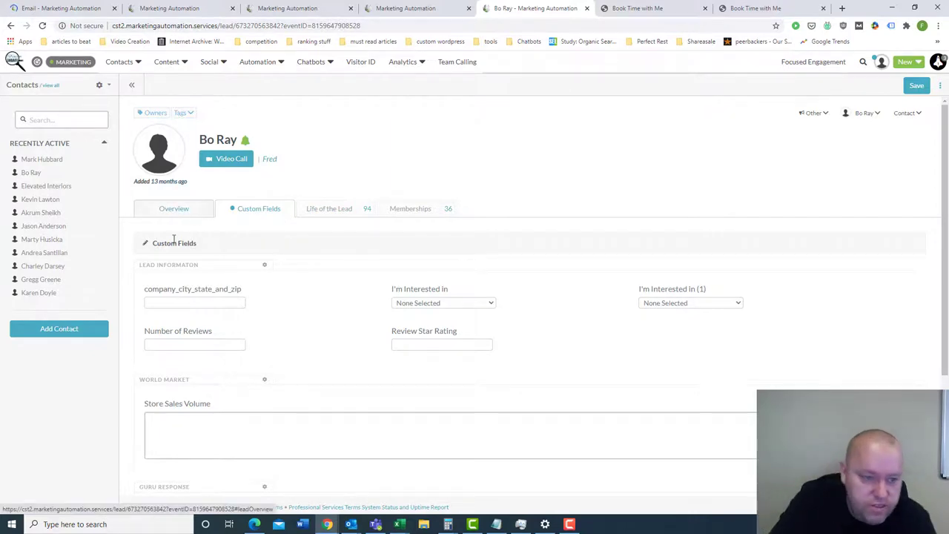
left_click(186, 210)
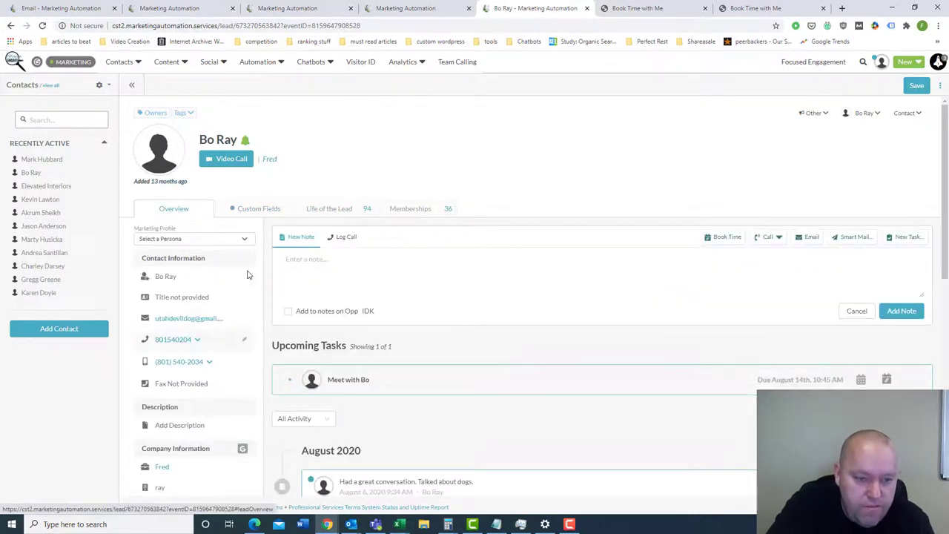
scroll(222, 385, "down", 1)
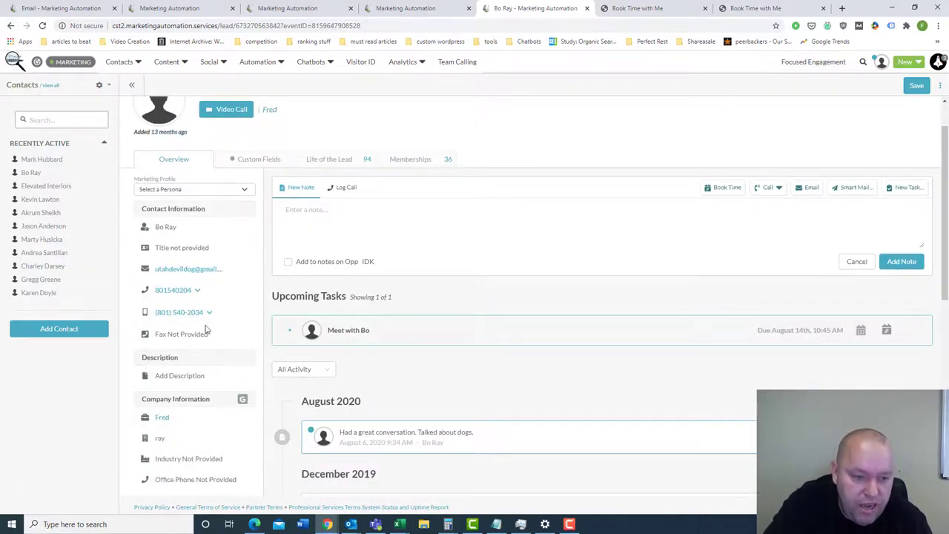
scroll(212, 482, "down", 2)
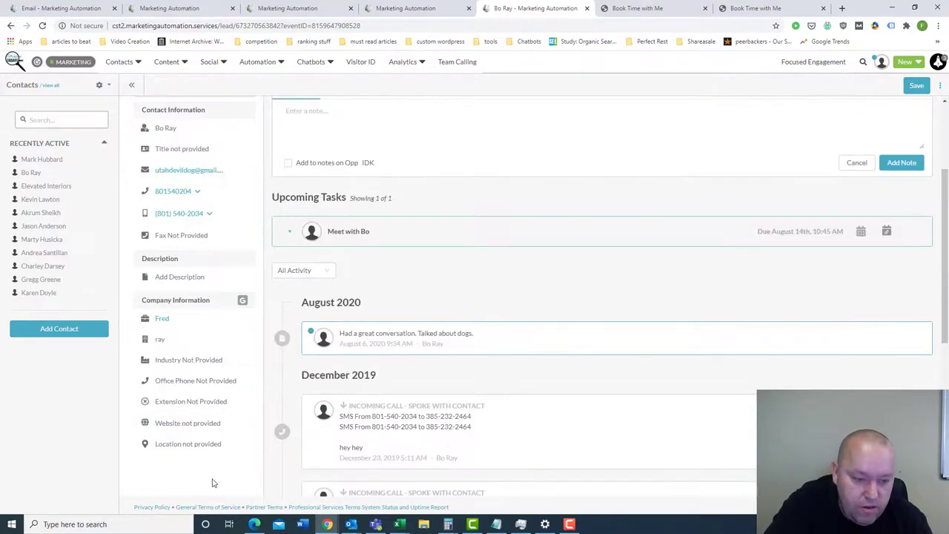
scroll(192, 437, "up", 2)
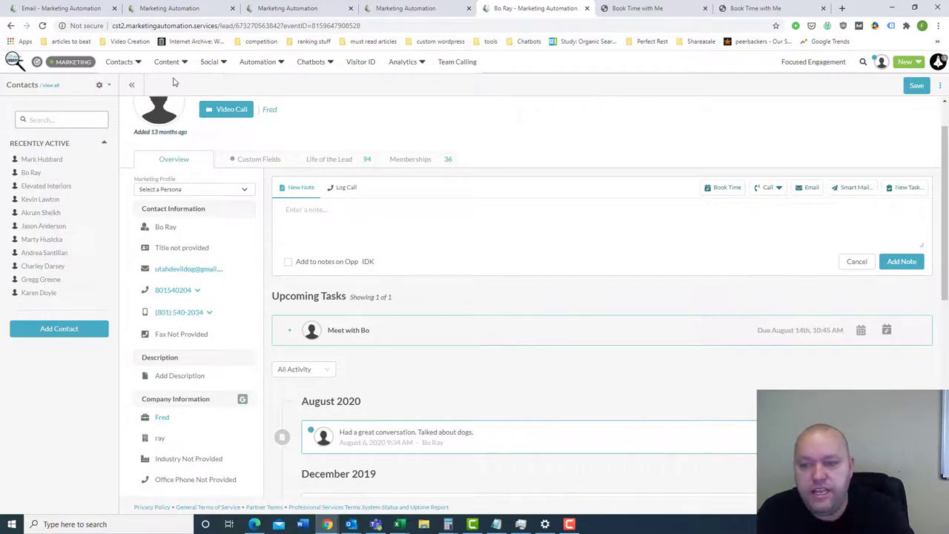
left_click(160, 9)
left_click(261, 6)
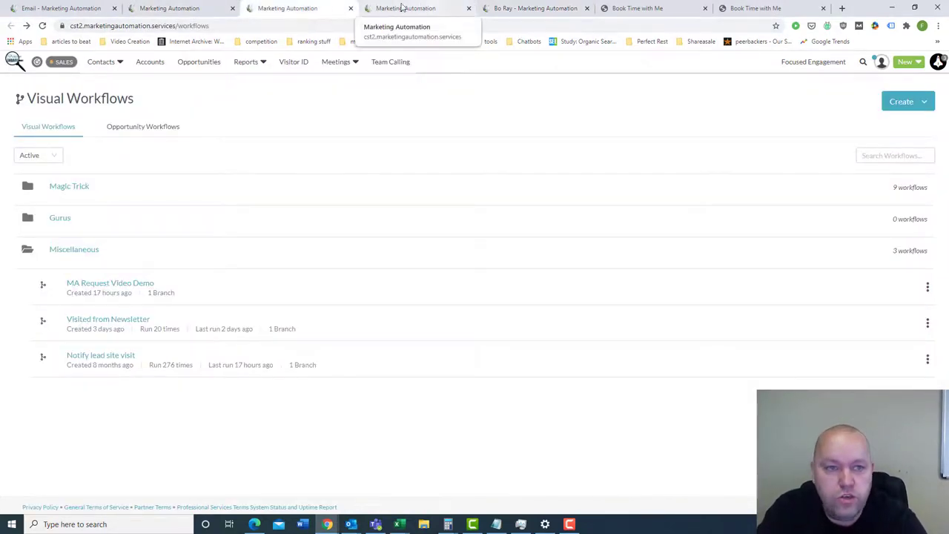
- Bring up the 'MA Recorded Demo First Email' template in the Email - Marketing Automation editor
left_click(35, 15)
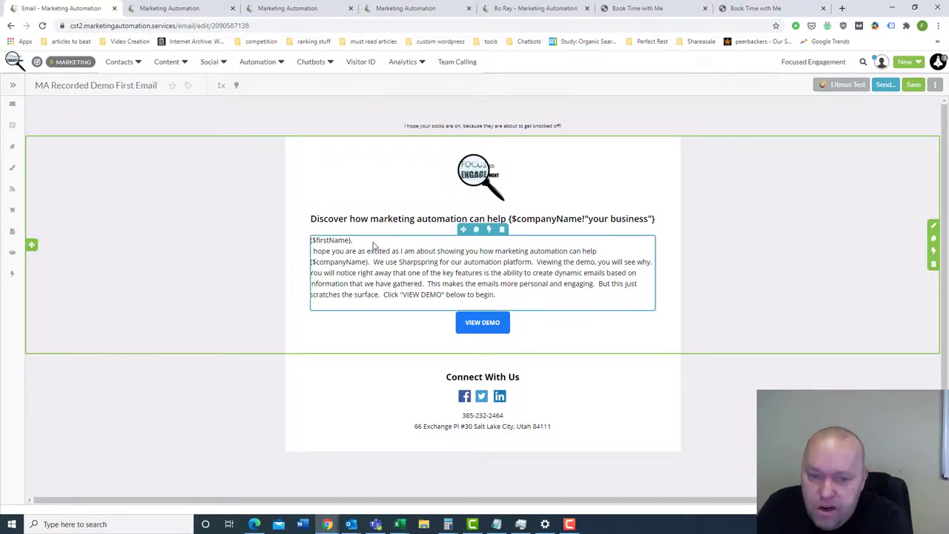
- Select the email's body text block, then go to Chatbots, triggering the 'Leave site?' warning
left_click(406, 282)
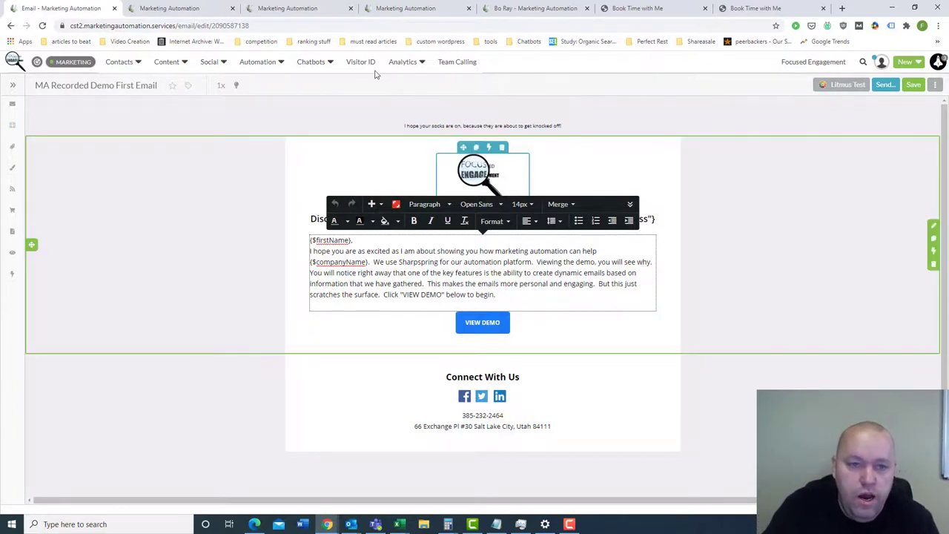
mouse_move(312, 63)
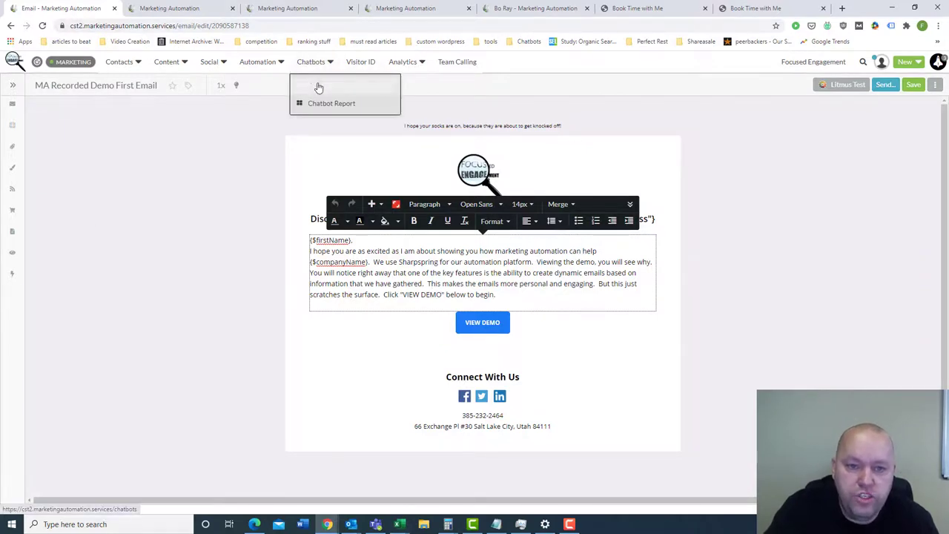
left_click(335, 90)
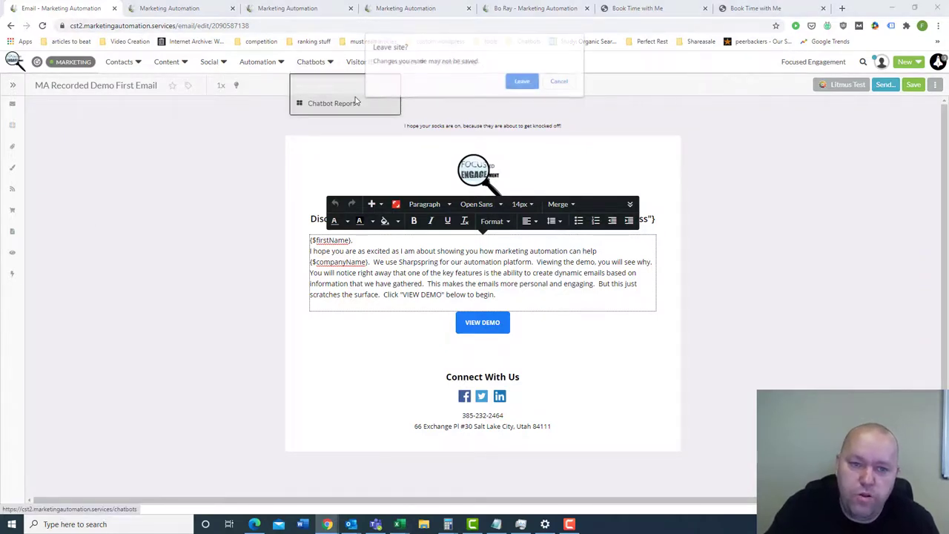
left_click(523, 81)
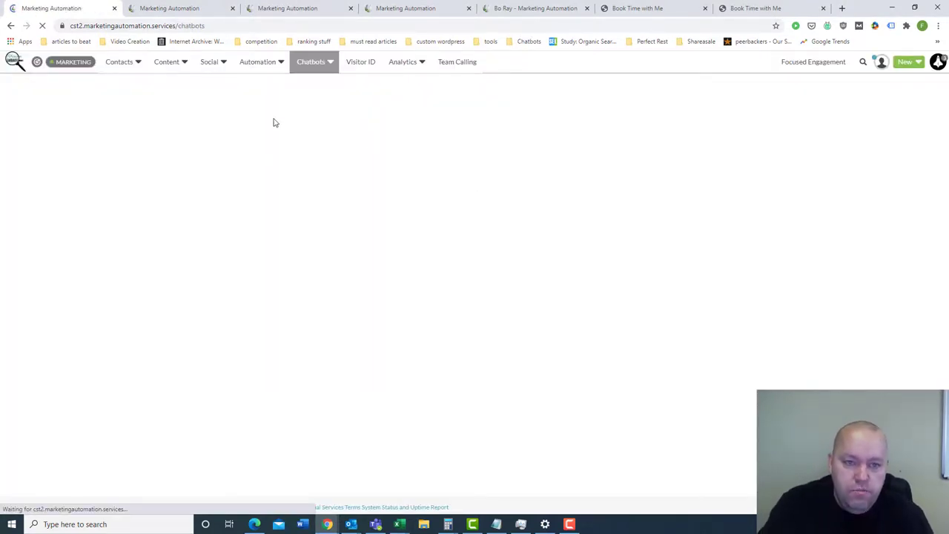
left_click(789, 8)
left_click(615, 26)
type("ww")
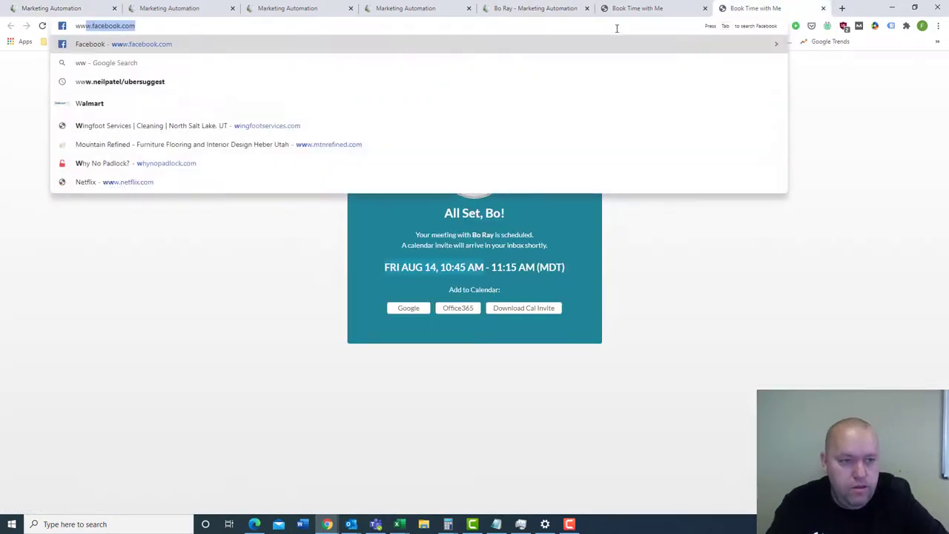
type("w.foc")
key("Return")
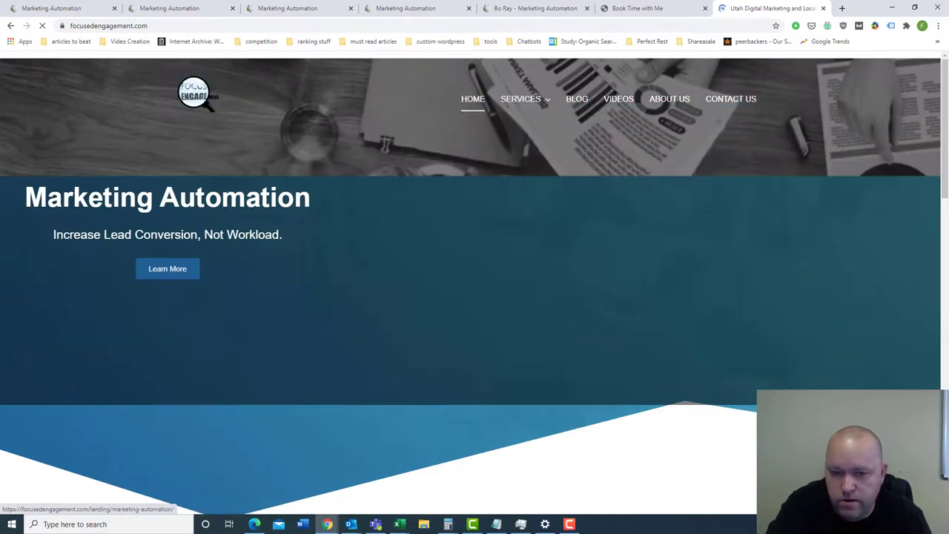
scroll(226, 496, "down", 1)
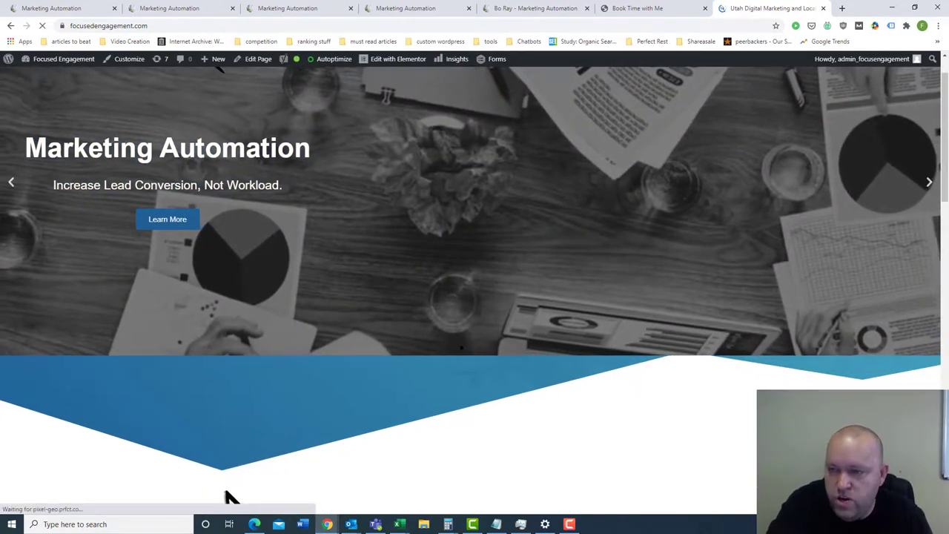
- Move between the Meetings page and the Focused Engagement homepage, ending on Meetings
left_click(427, 10)
left_click(766, 9)
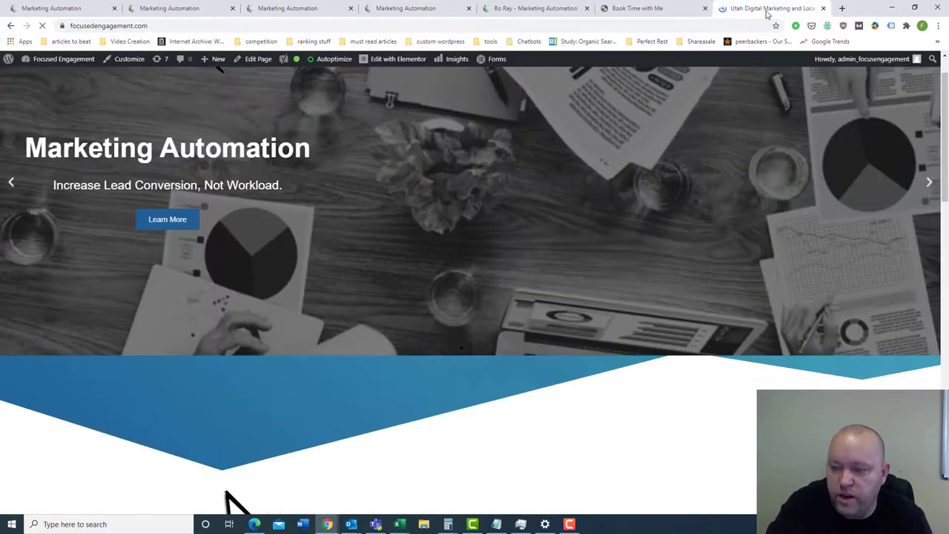
left_click(415, 9)
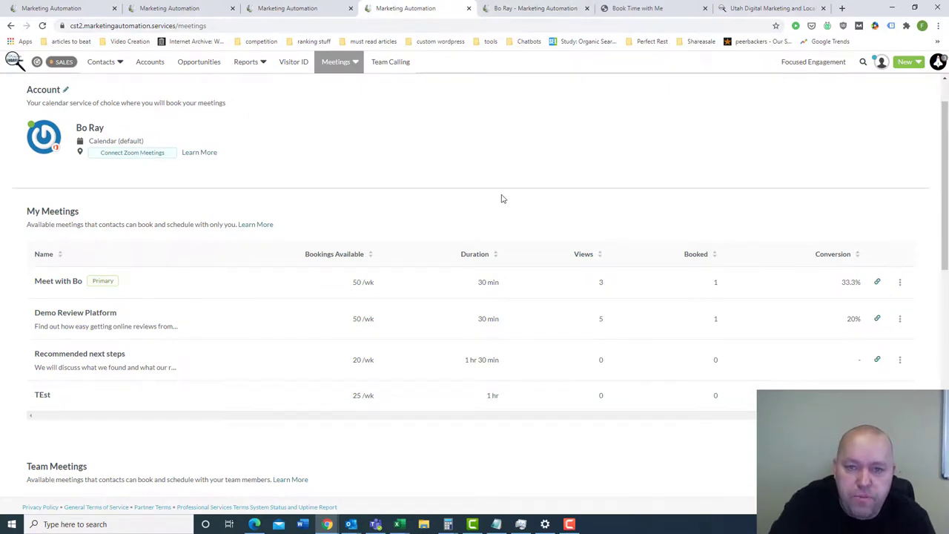
- Go through the Visual Workflows and Webinar Email Drip tabs to the homepage's EngageBot chat
left_click(304, 9)
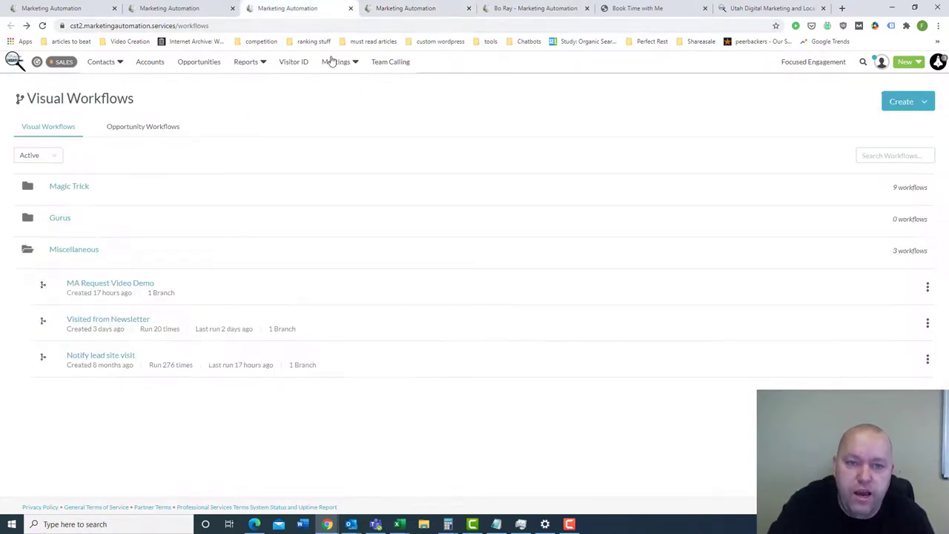
left_click(215, 8)
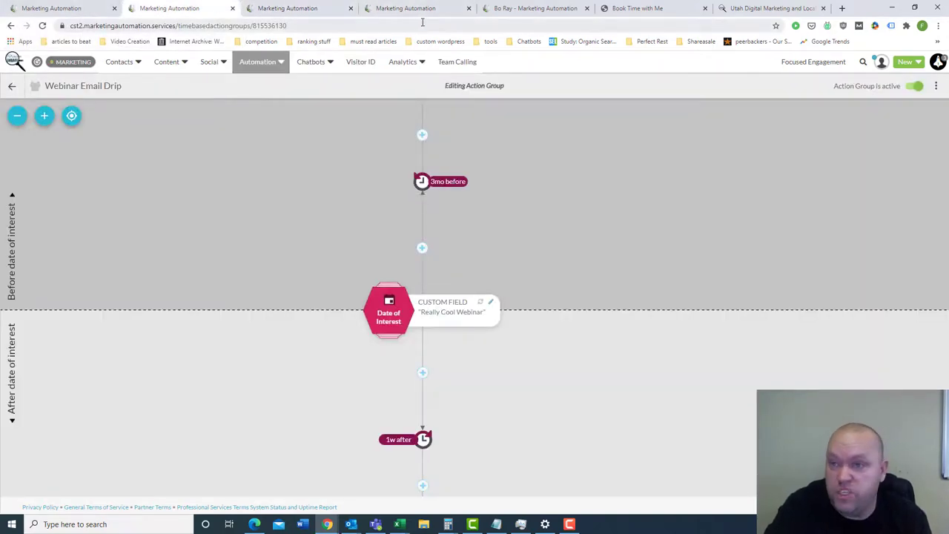
left_click(771, 9)
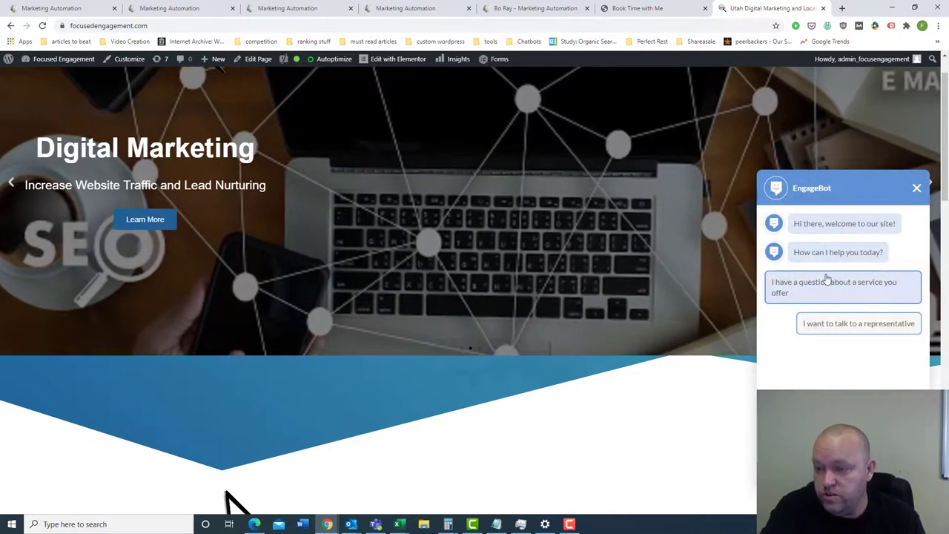
- Choose 'I want to talk to a representative' in EngageBot, then return to the Visual Workflows list
left_click(865, 326)
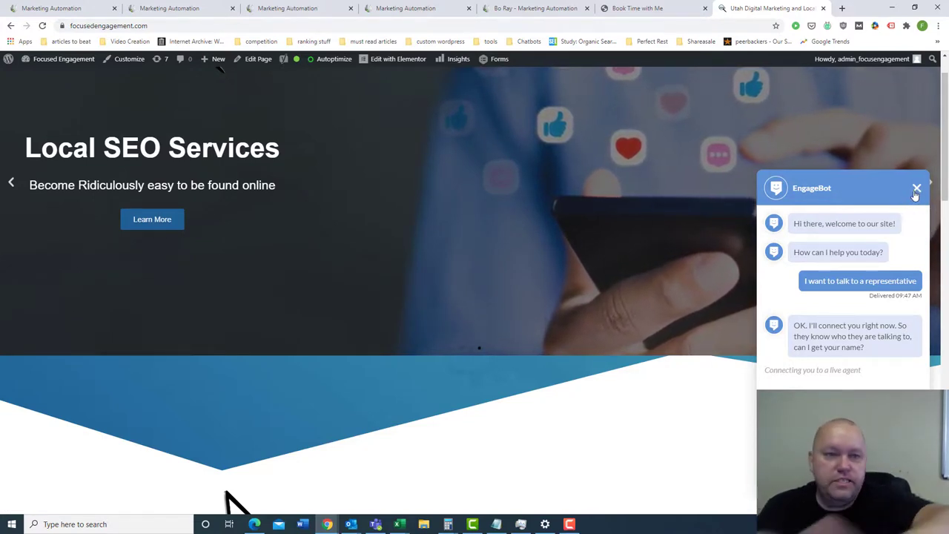
left_click(281, 5)
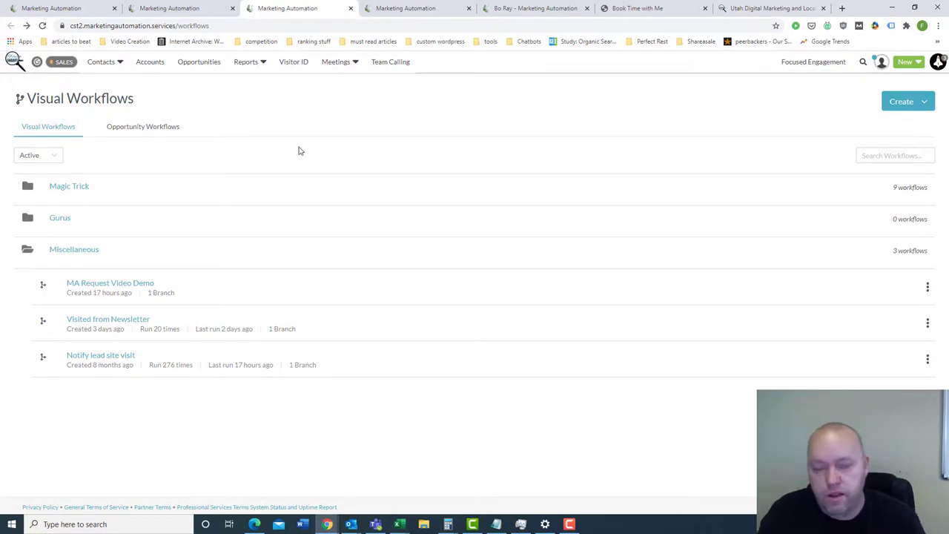
left_click(245, 60)
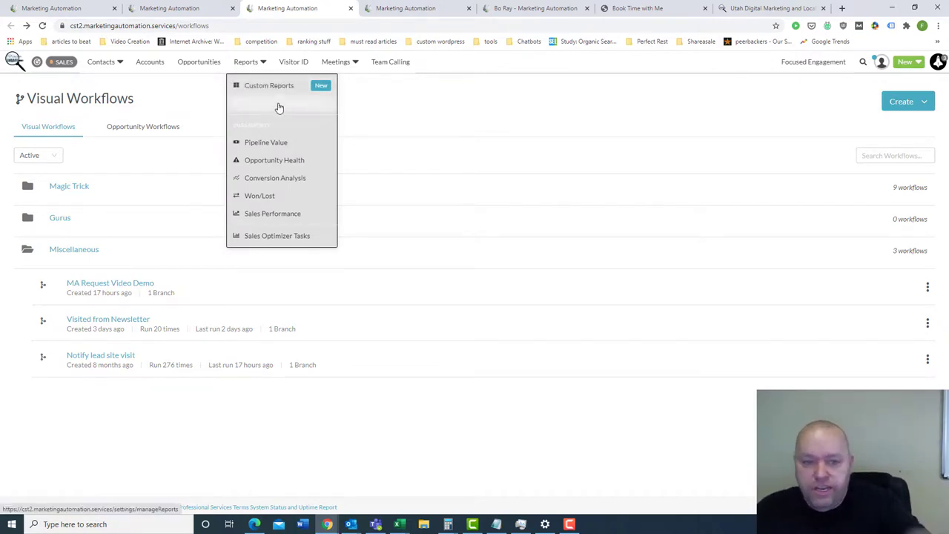
left_click(360, 117)
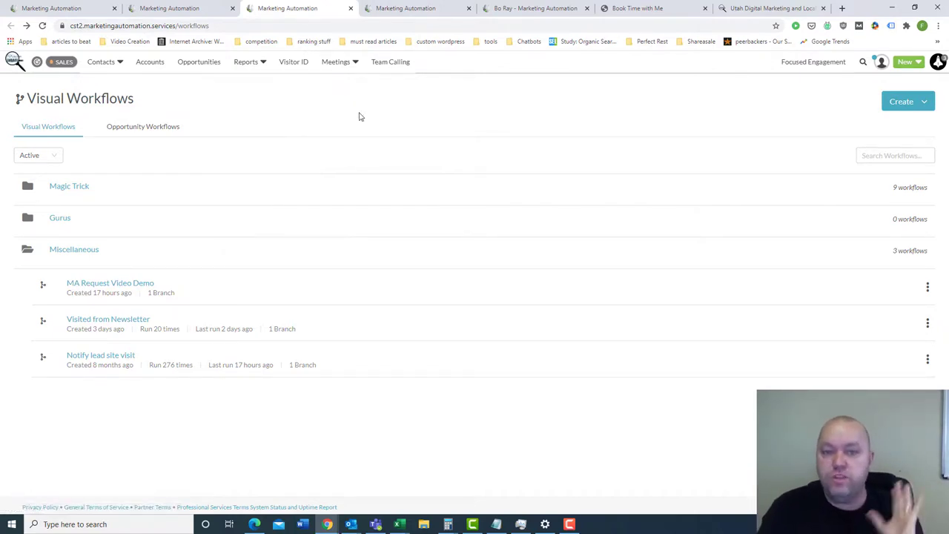